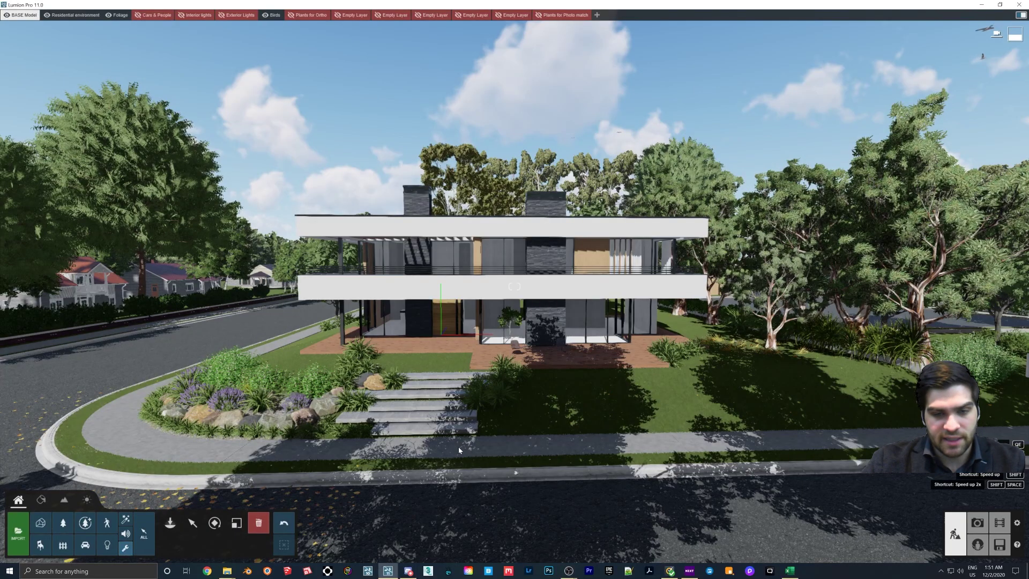
# - Frame the house front and record a new movie clip with two camera keyframes
pyautogui.press('s')
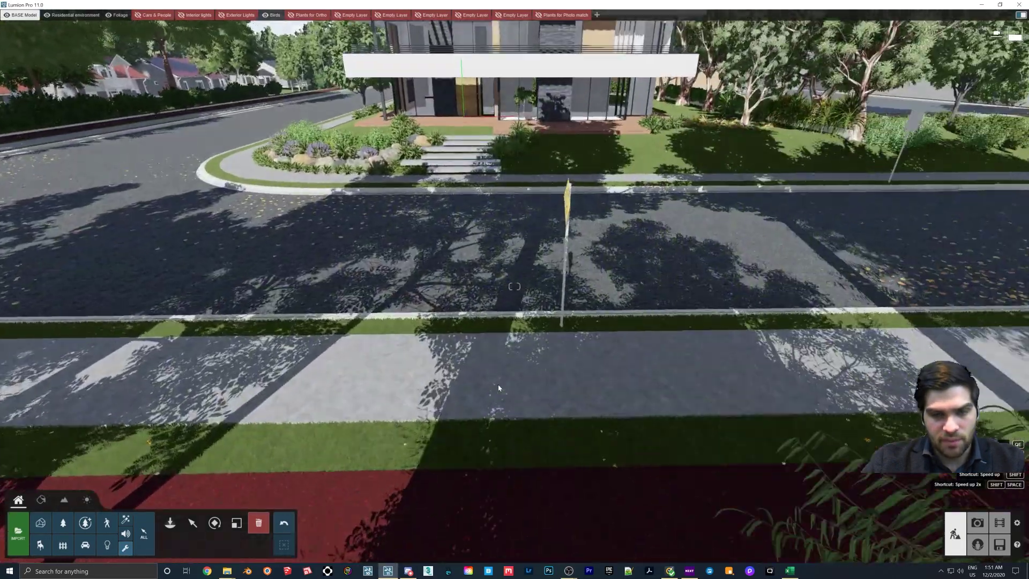
pyautogui.moveTo(498, 384); pyautogui.dragTo(497, 319, button='right')
pyautogui.press('w')
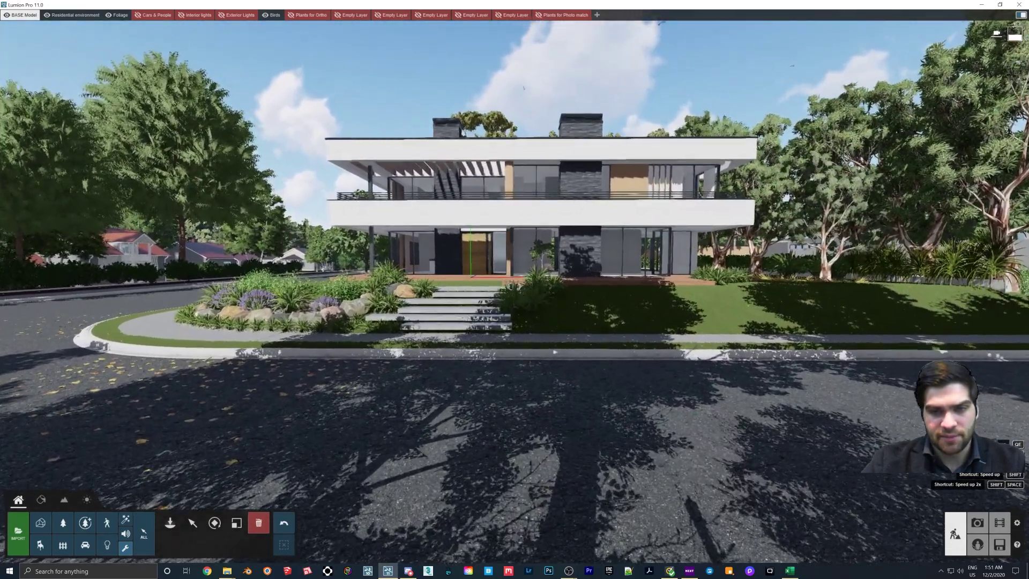
pyautogui.press('s')
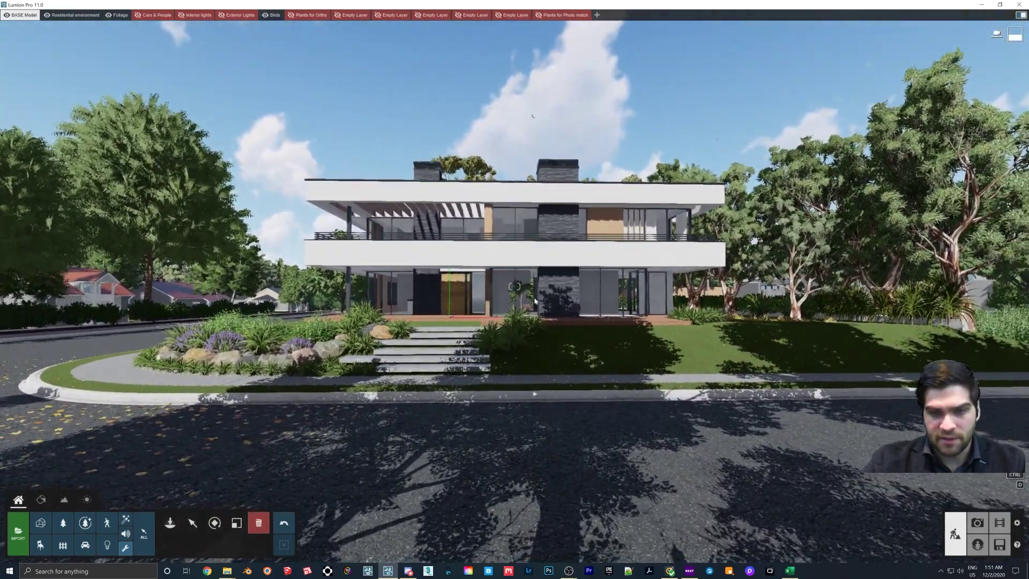
pyautogui.click(999, 522)
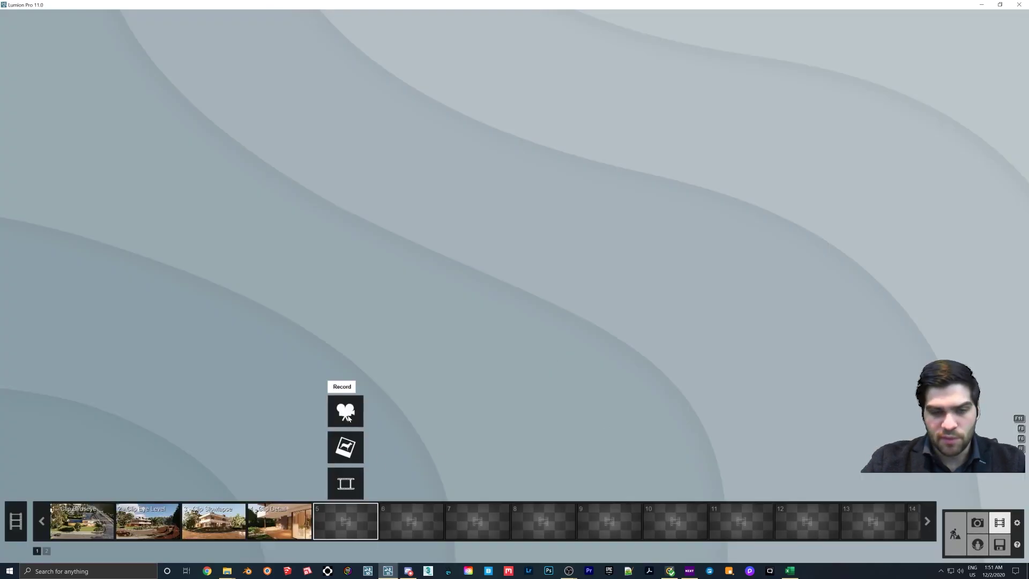
pyautogui.click(346, 413)
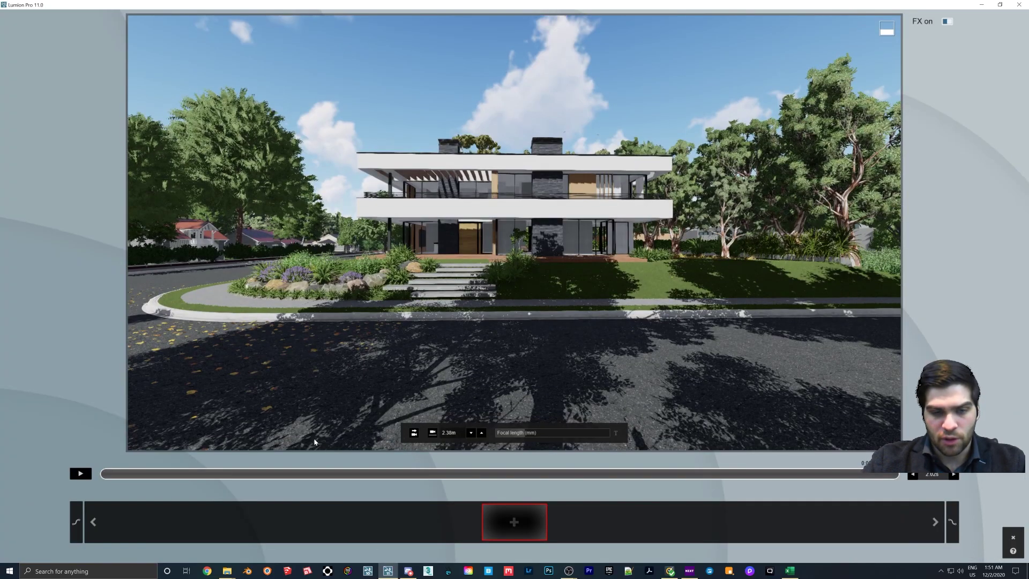
pyautogui.click(514, 521)
pyautogui.click(514, 521)
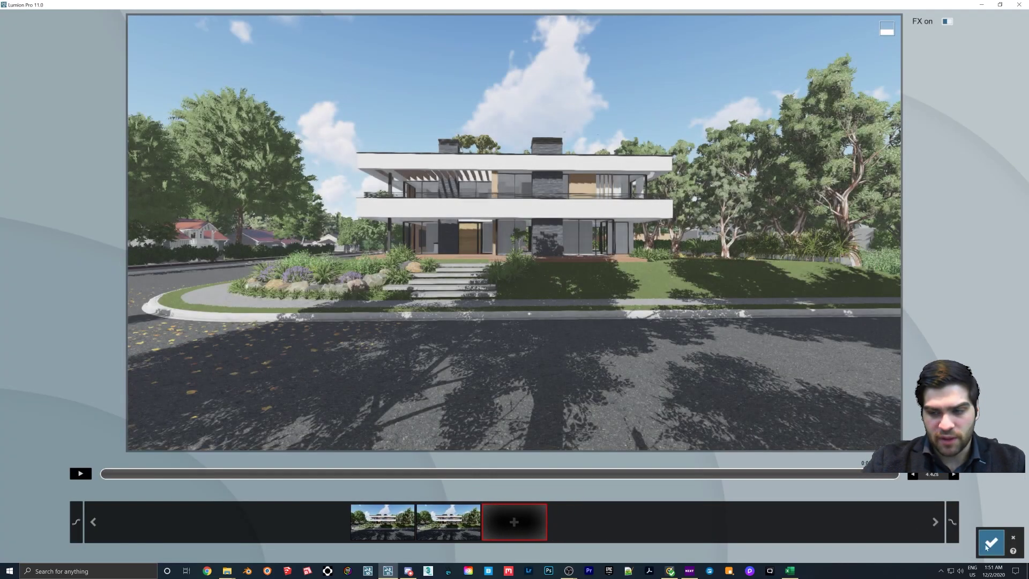
pyautogui.click(990, 543)
# - Apply the Realistic style to the clip and rotate the Real Skies heading to shift the sun
pyautogui.click(92, 47)
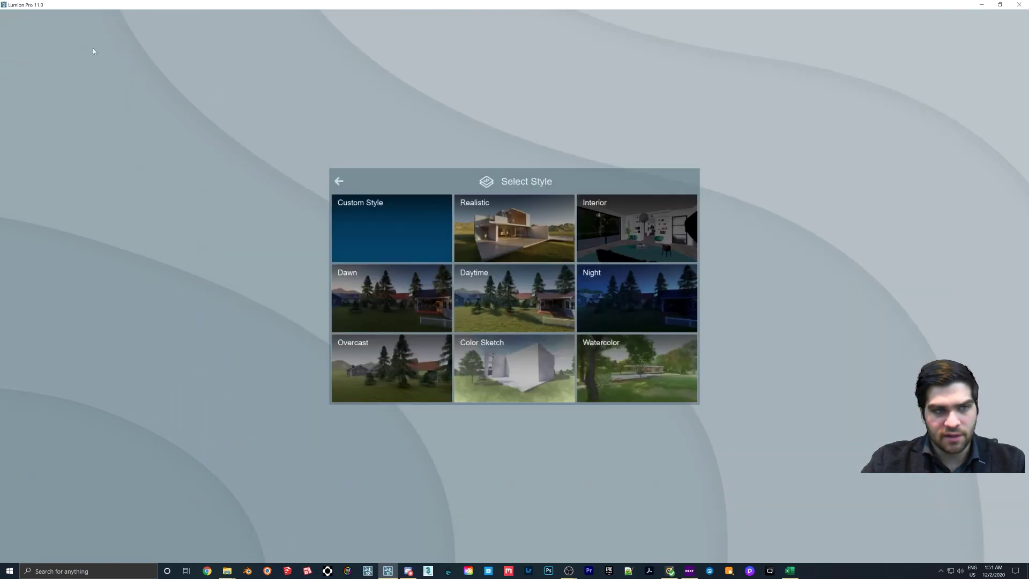
pyautogui.click(509, 230)
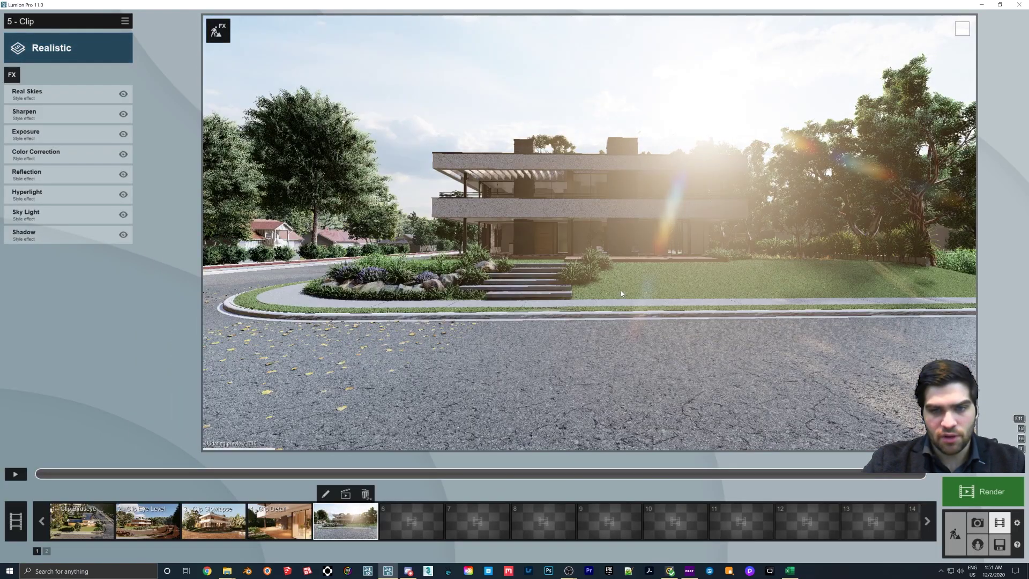
pyautogui.click(47, 95)
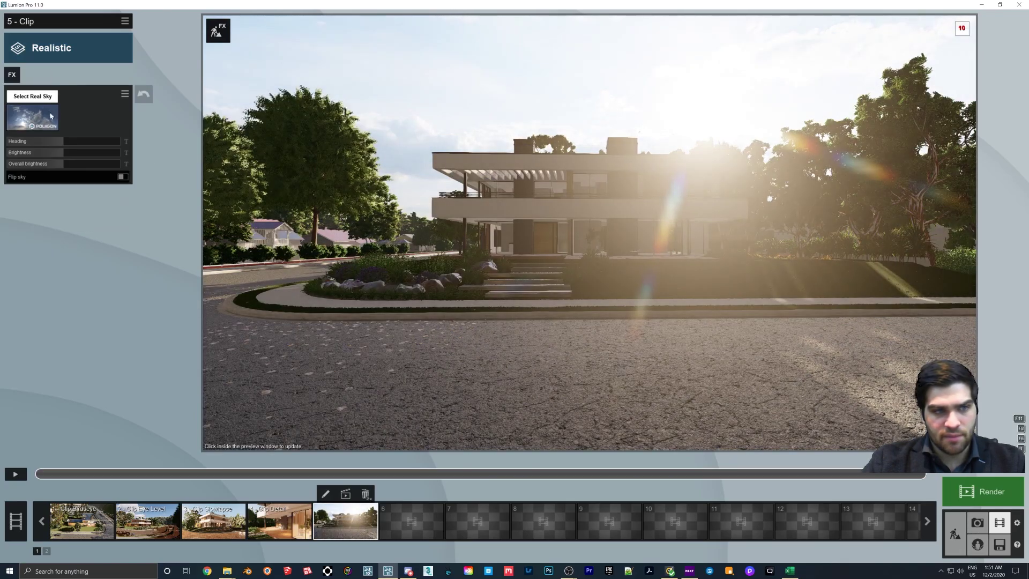
pyautogui.click(36, 142)
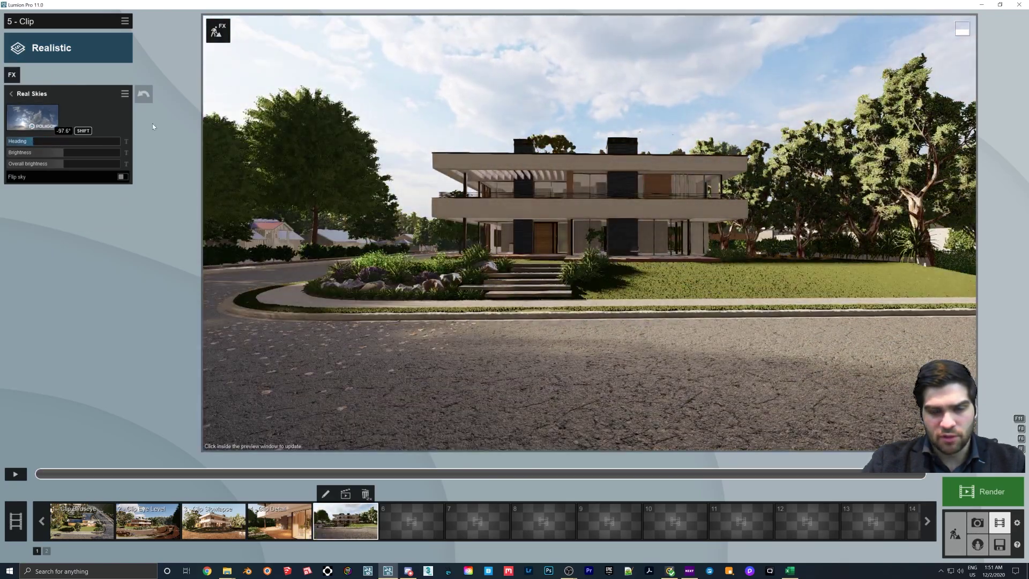
pyautogui.click(20, 94)
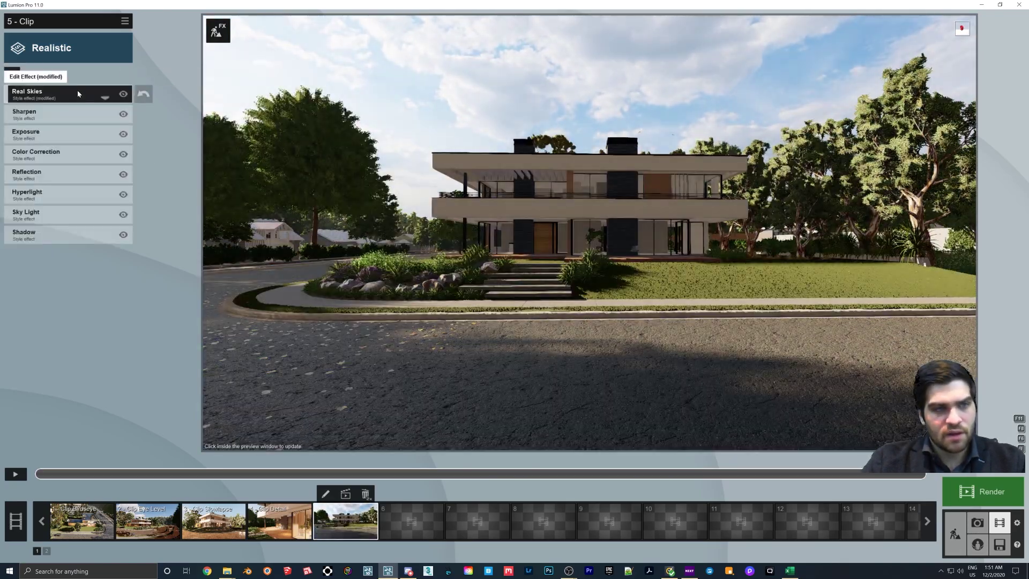
# - Add the Orthographic View effect to clip 5 and switch its Enabled toggle on
pyautogui.click(12, 75)
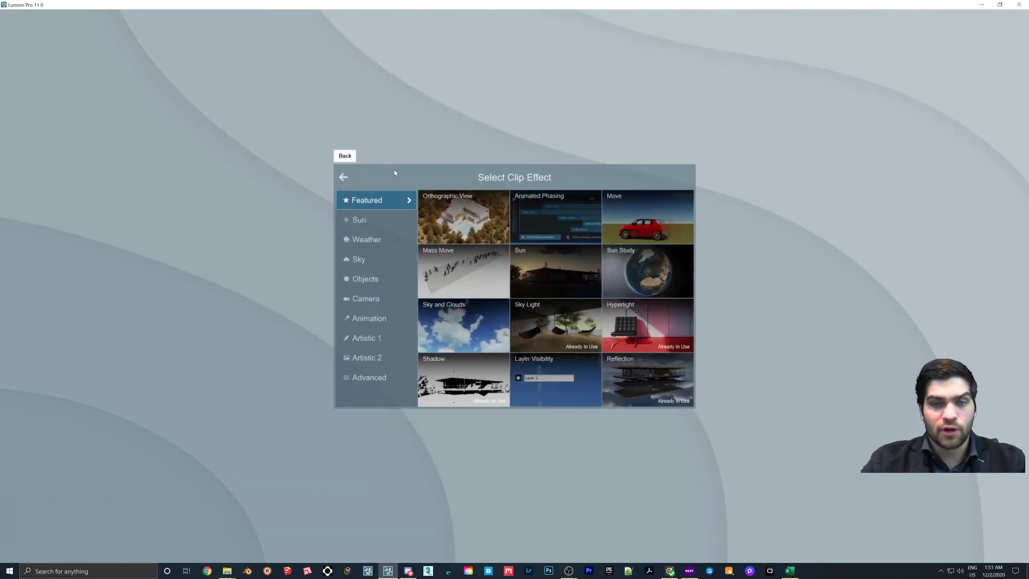
pyautogui.click(442, 212)
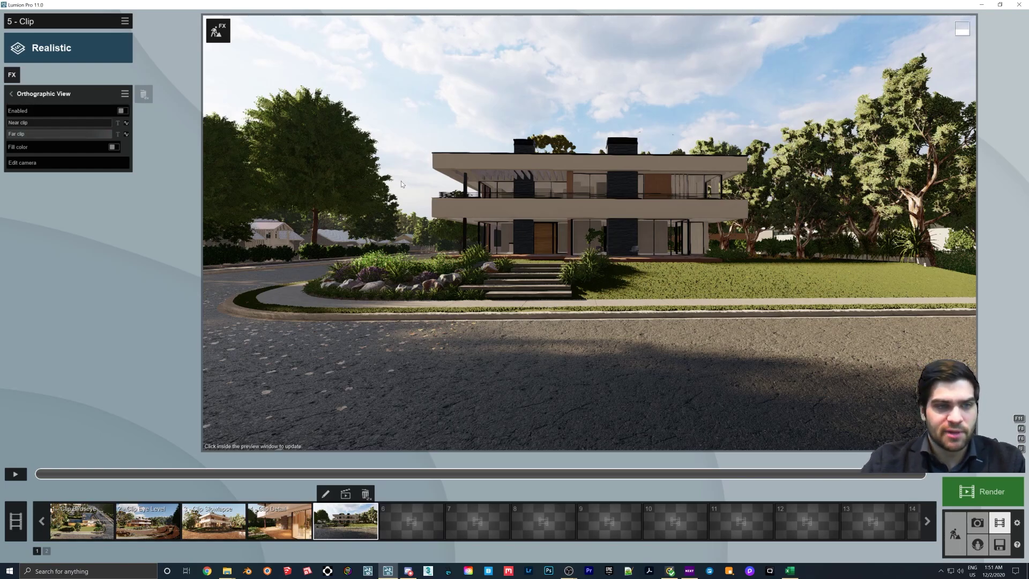
pyautogui.click(120, 111)
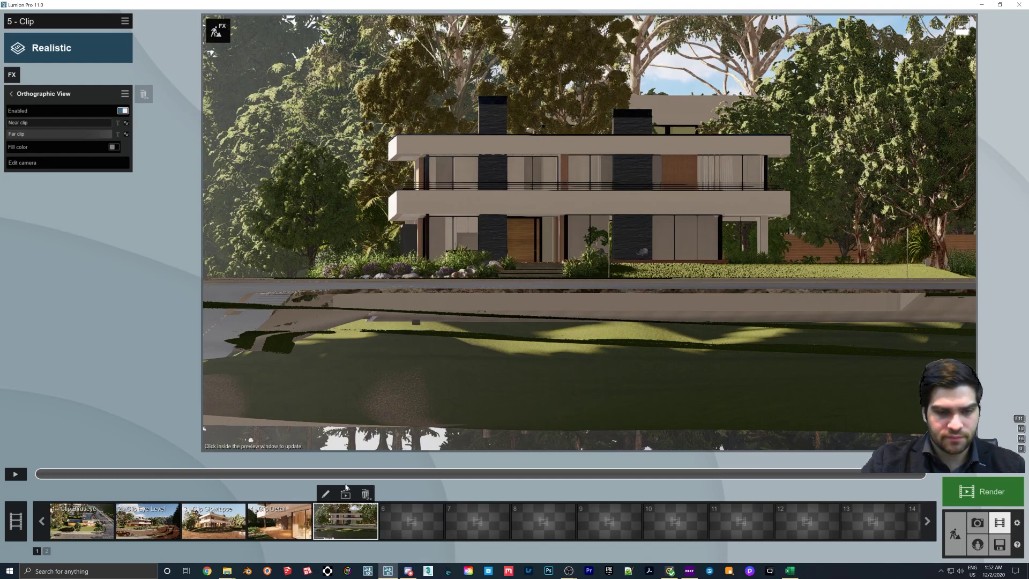
# - Align the clip camera squarely with the house and tilt it to a level frontal elevation
pyautogui.click(43, 161)
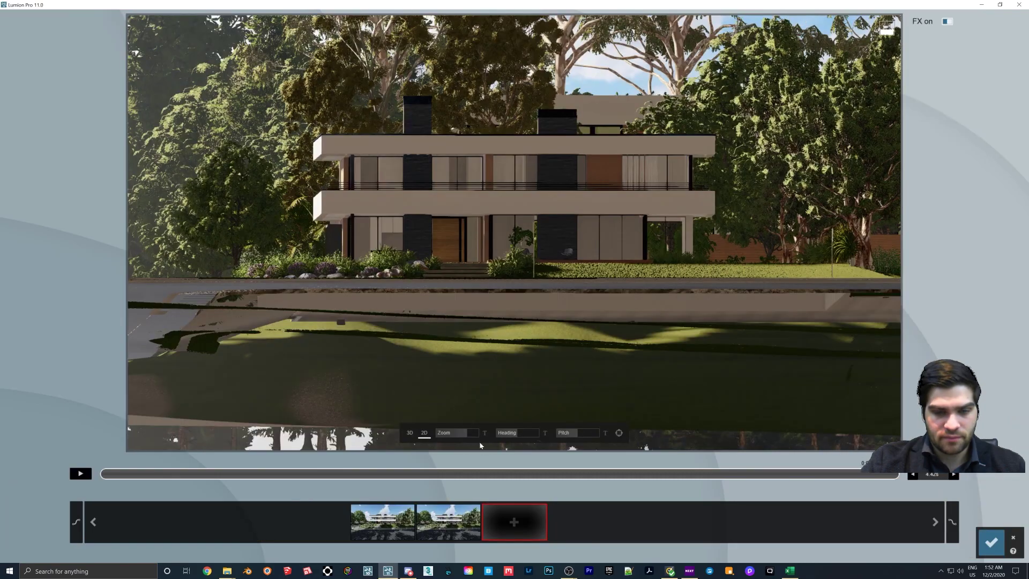
pyautogui.click(619, 434)
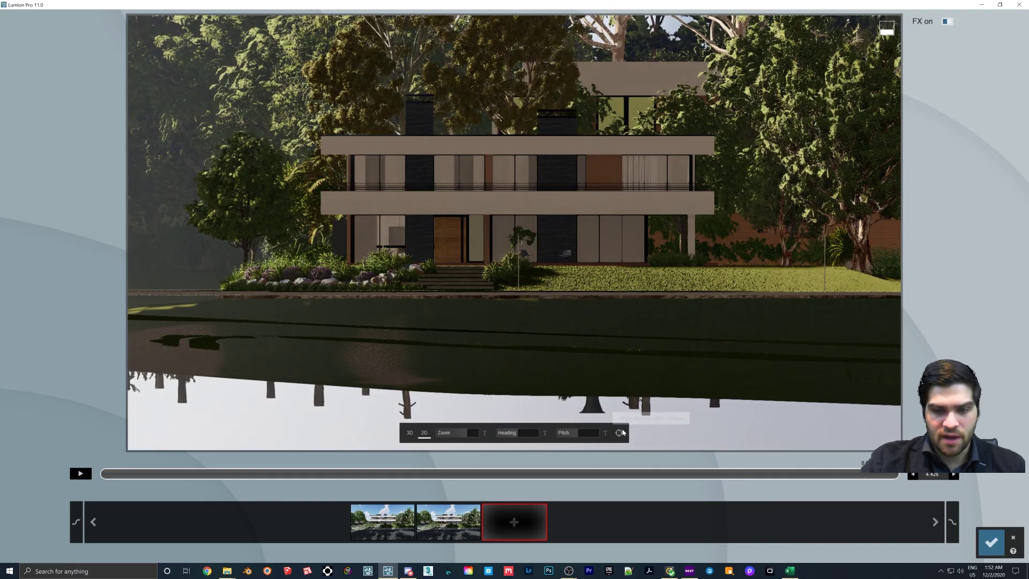
pyautogui.click(576, 434)
pyautogui.moveTo(576, 436); pyautogui.dragTo(562, 477)
pyautogui.click(524, 433)
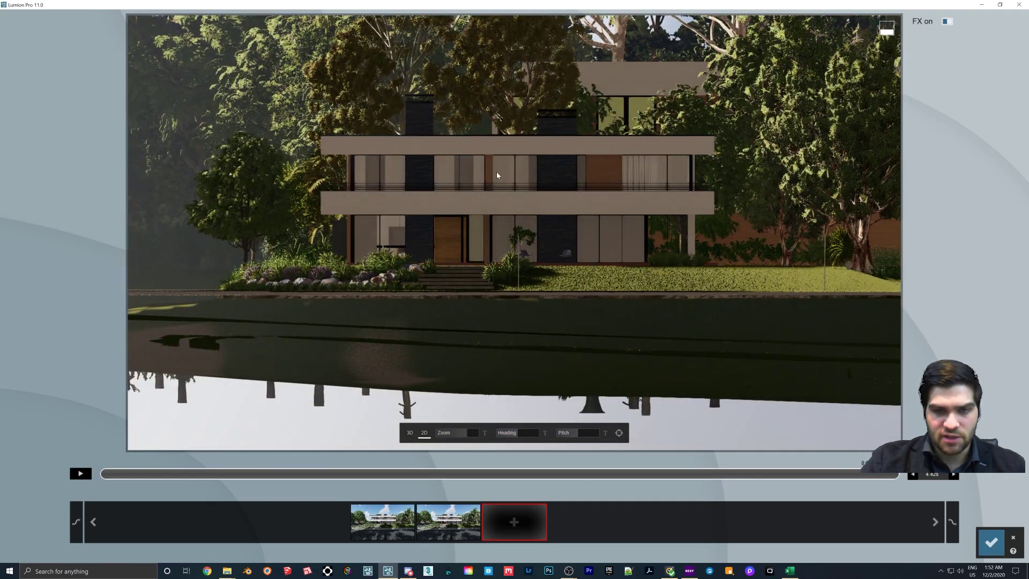
# - Add new keyframes, delete the aerial one, and update the first keyframe to the front view
pyautogui.click(513, 518)
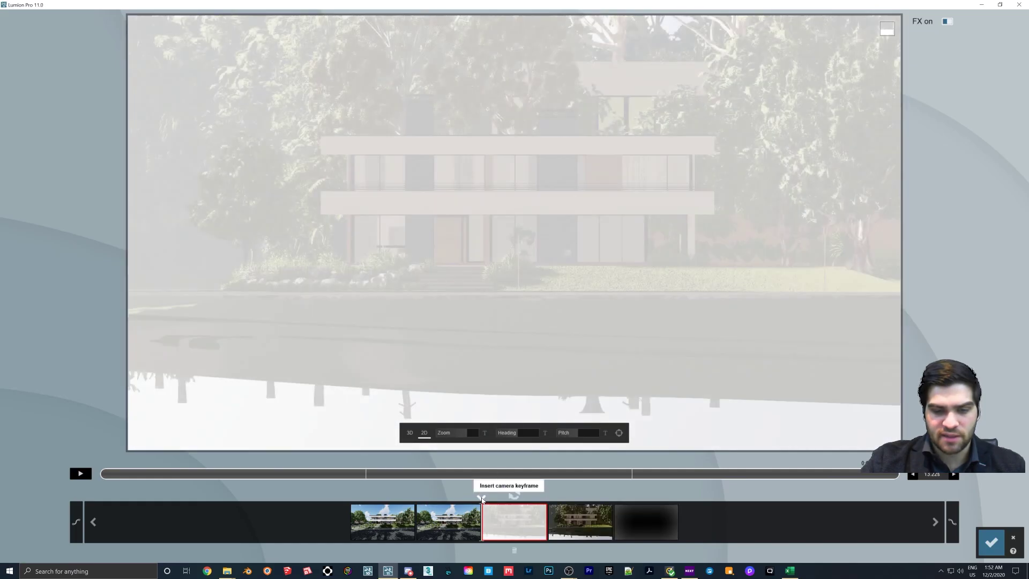
pyautogui.click(482, 499)
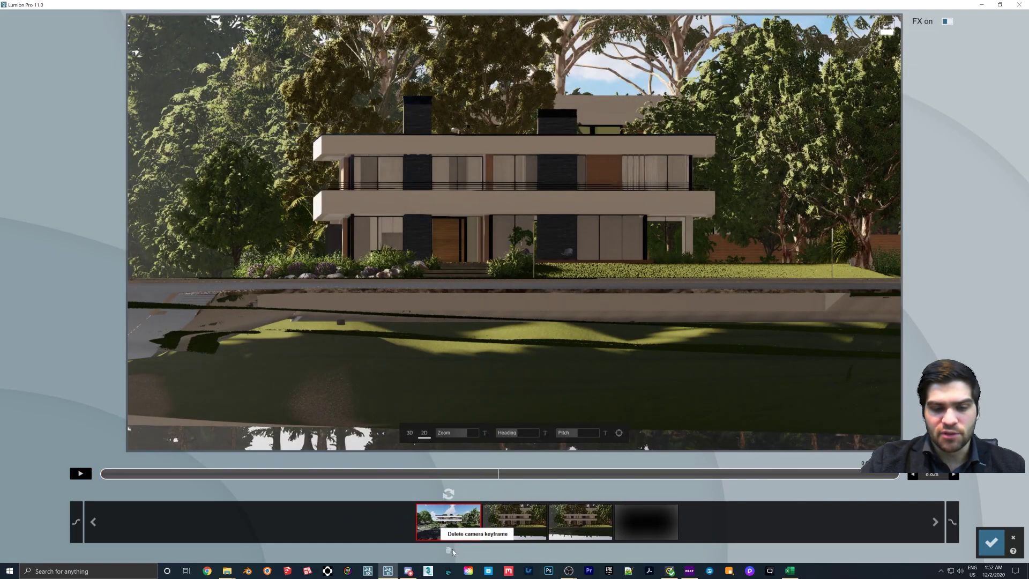
pyautogui.click(451, 548)
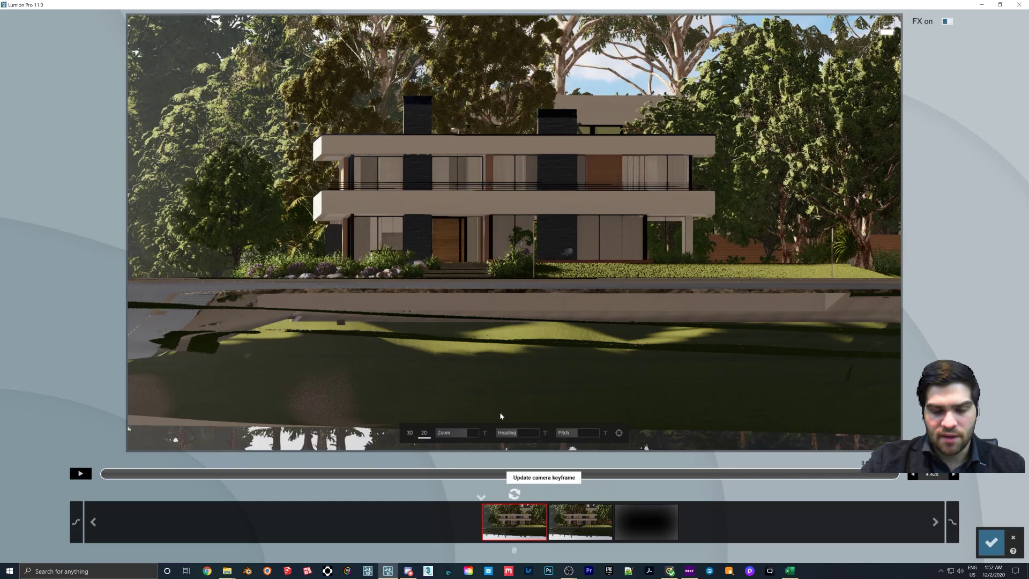
pyautogui.click(517, 434)
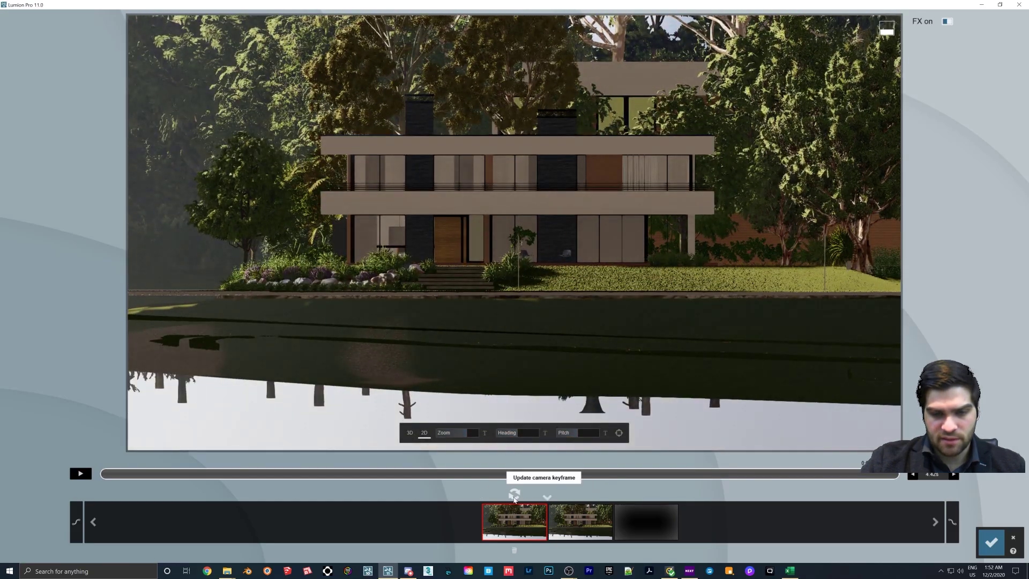
pyautogui.click(514, 493)
pyautogui.click(578, 518)
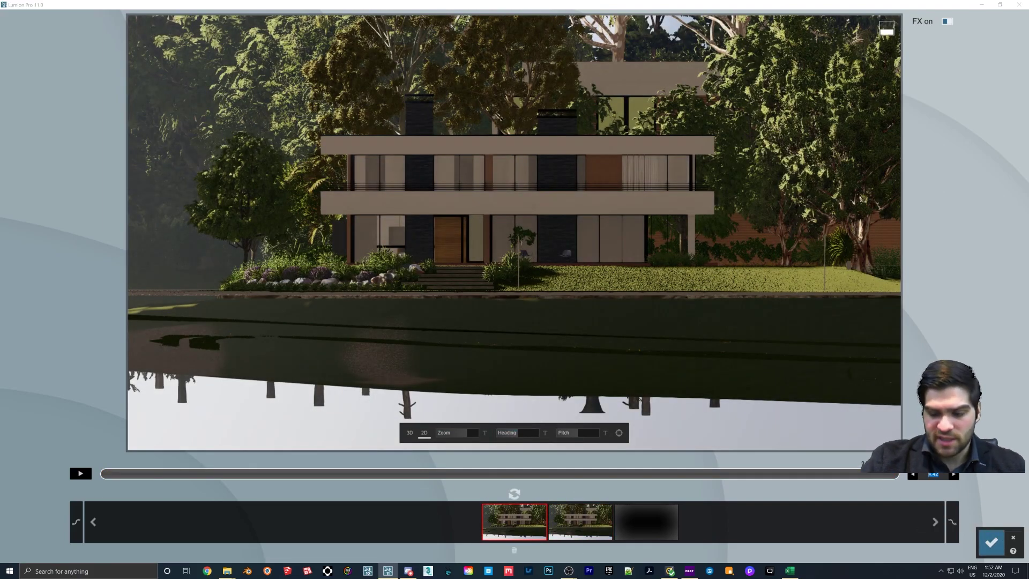
# - Go back through Build mode to clip 5 in Movie mode with its Orthographic View panel
pyautogui.click(991, 542)
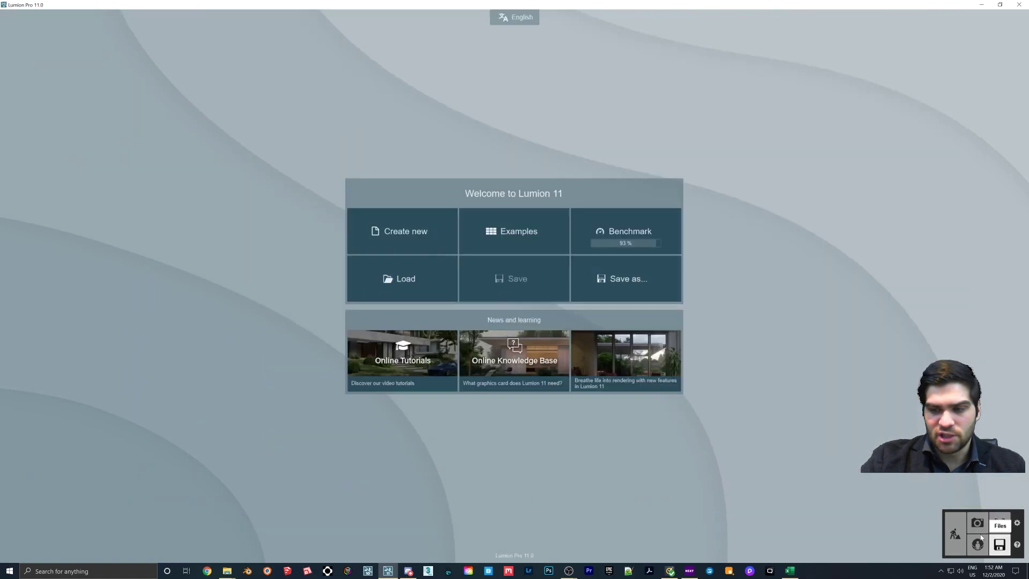
pyautogui.click(956, 542)
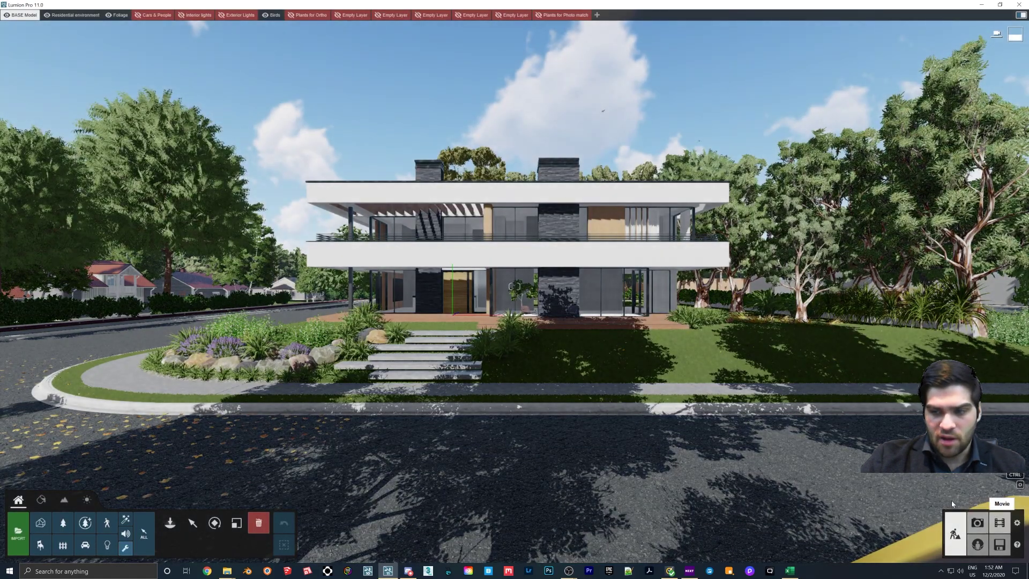
pyautogui.click(999, 522)
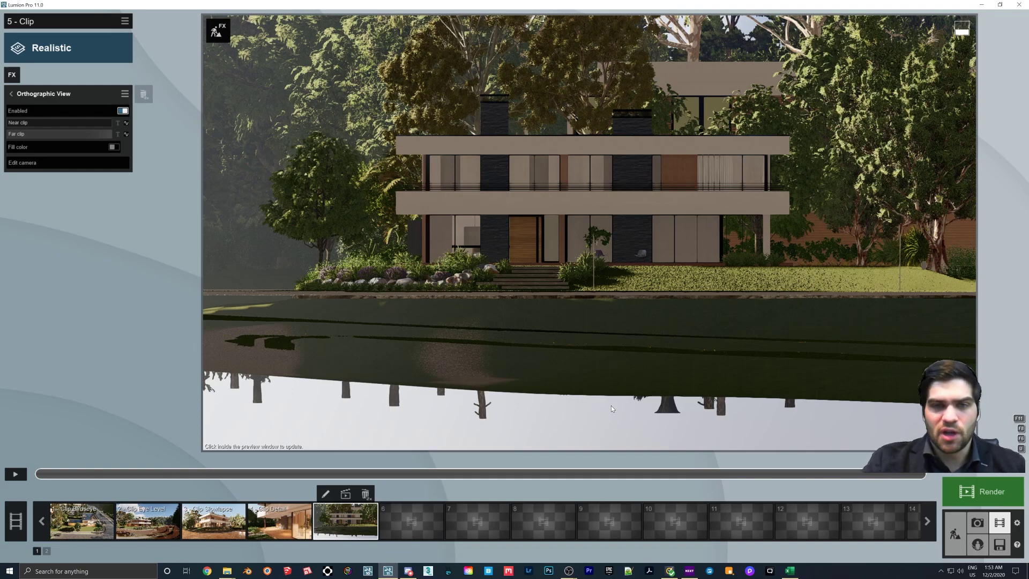
# - Reset the near clip distance to 0.0m and pull the far clip in to 1016.4m
pyautogui.click(17, 124)
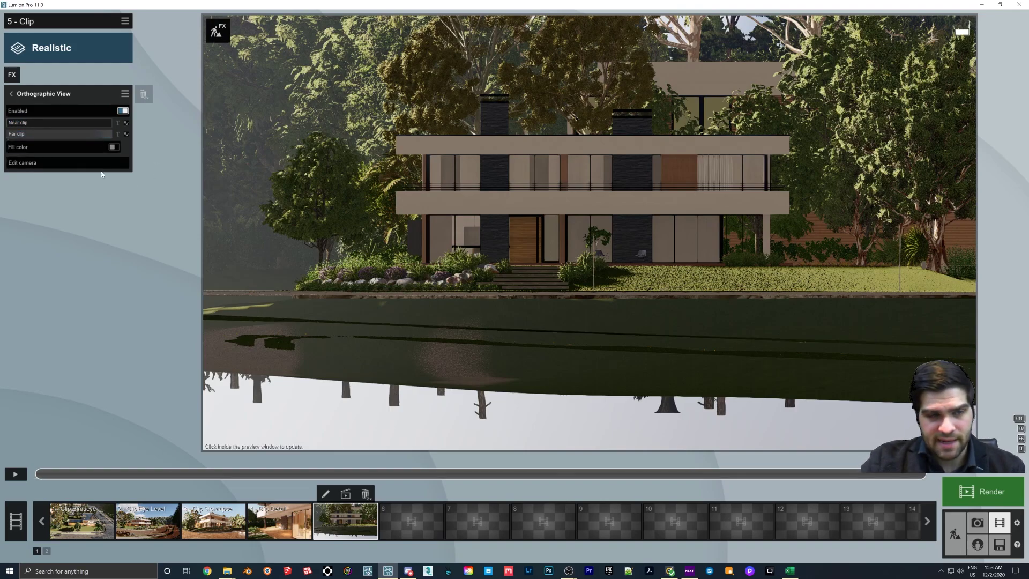
pyautogui.click(25, 124)
pyautogui.moveTo(25, 124)
pyautogui.mouseDown()
pyautogui.moveTo(56, 123)
pyautogui.moveTo(6, 125)
pyautogui.mouseUp()
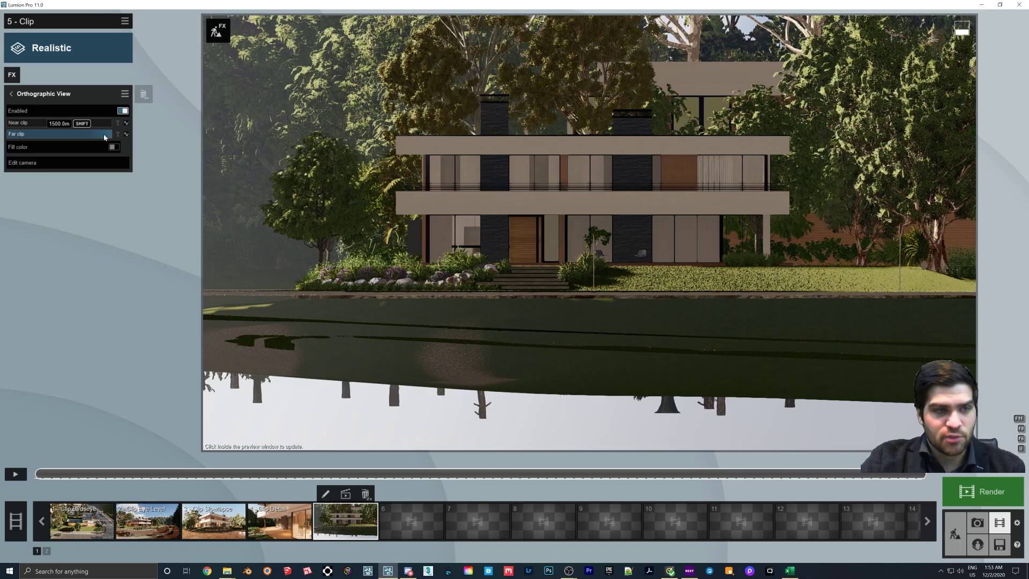
pyautogui.moveTo(105, 137); pyautogui.dragTo(39, 133)
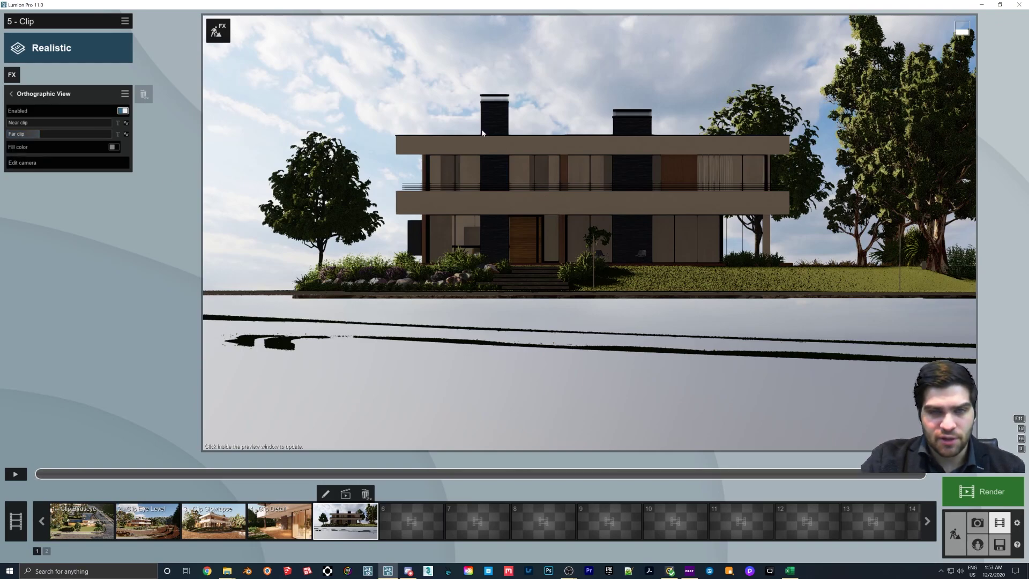
# - Turn on the white fill color and fine-tune the far clip around the background trees
pyautogui.click(114, 147)
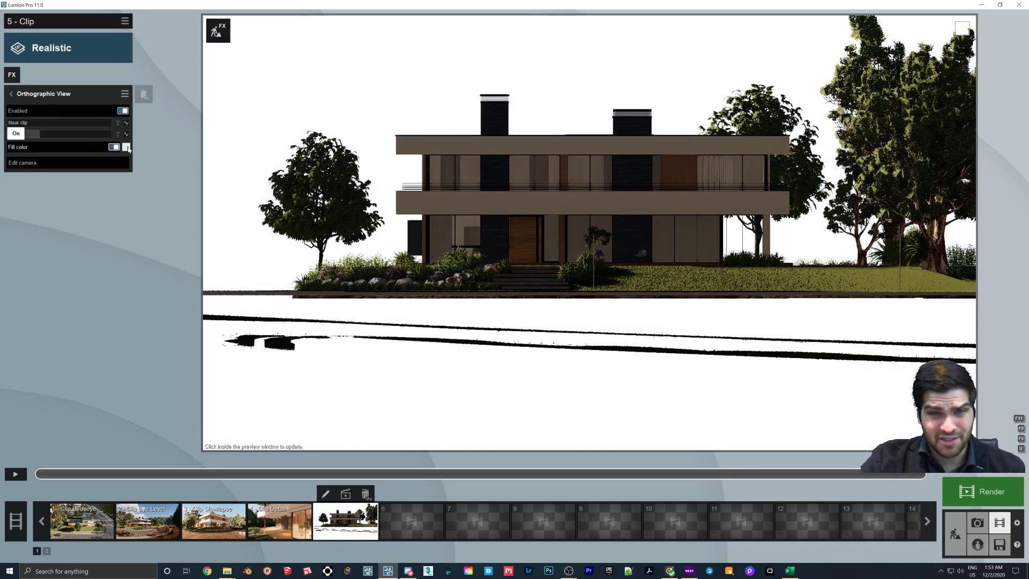
pyautogui.click(371, 133)
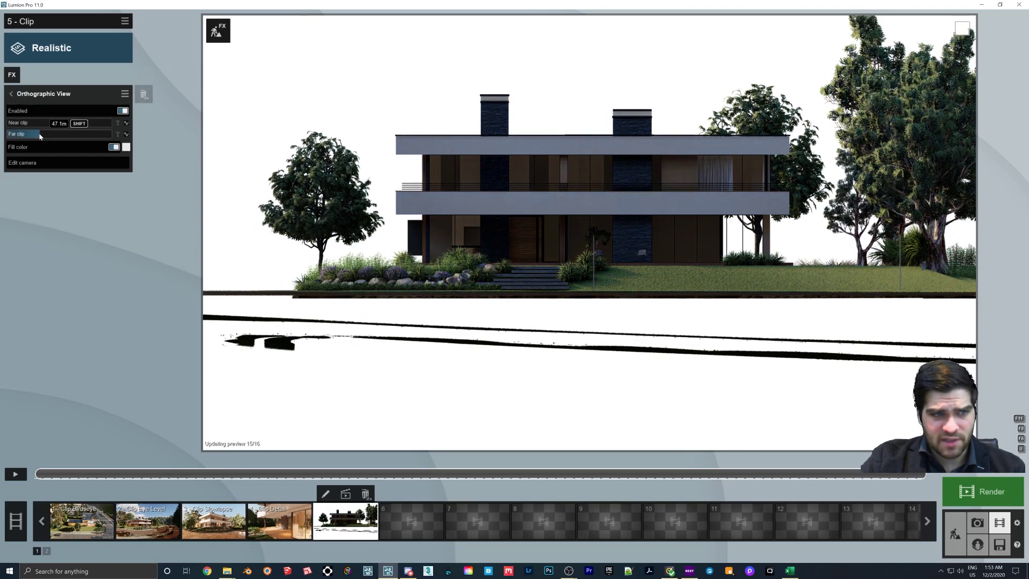
pyautogui.moveTo(43, 136); pyautogui.dragTo(43, 138)
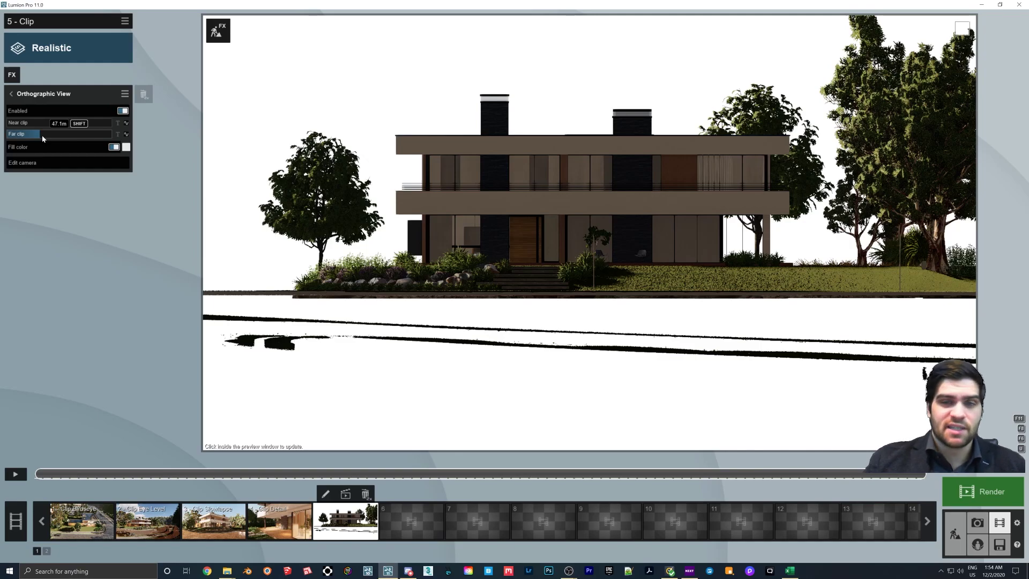
pyautogui.moveTo(43, 137)
pyautogui.mouseDown()
pyautogui.moveTo(23, 139)
pyautogui.moveTo(36, 134)
pyautogui.mouseUp()
# - Place a Clip plane from Utilities, moving it toward the camera and rotating it
pyautogui.click(957, 533)
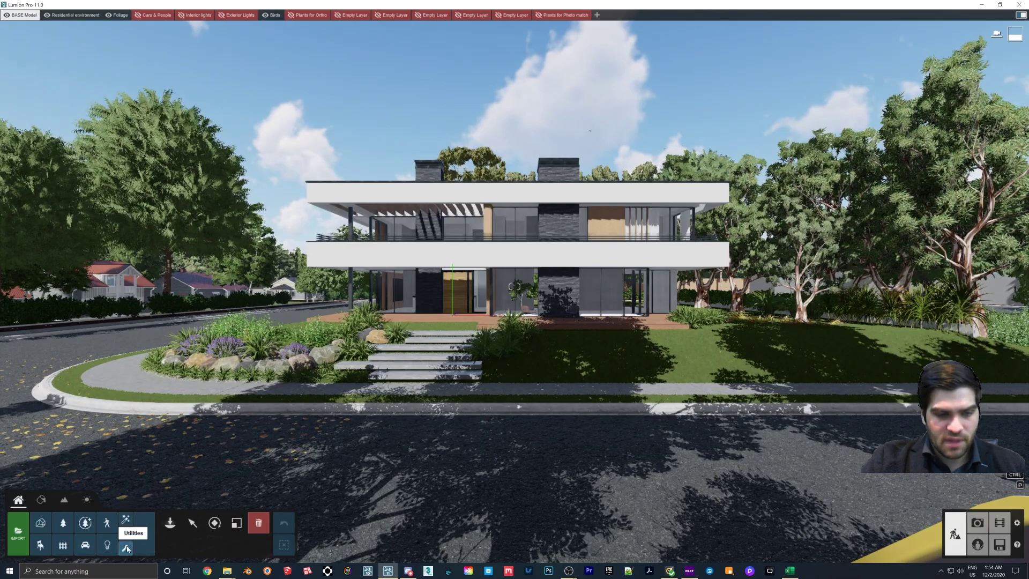
pyautogui.click(170, 522)
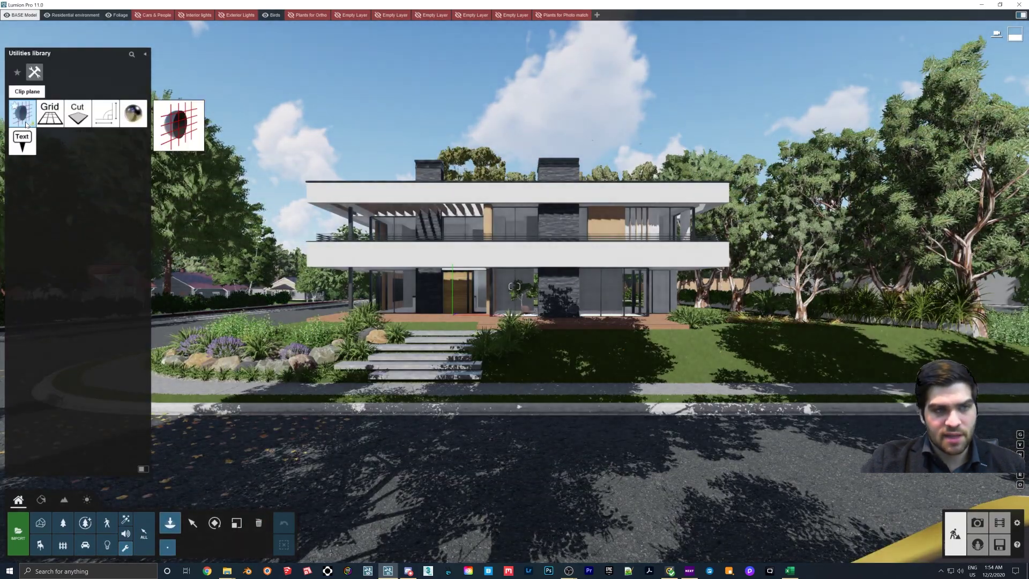
pyautogui.click(28, 127)
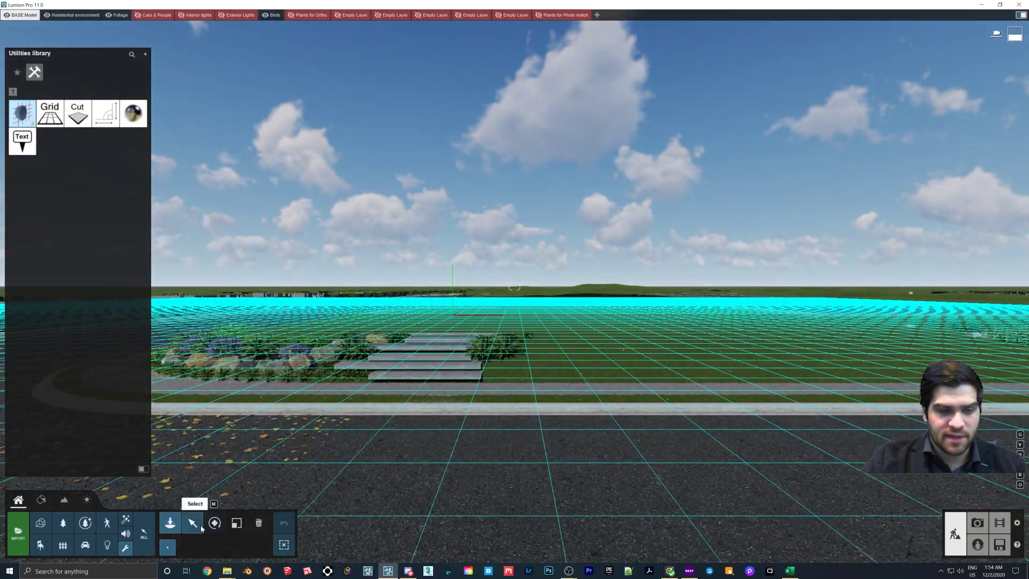
pyautogui.click(193, 523)
pyautogui.moveTo(476, 331); pyautogui.dragTo(478, 358)
pyautogui.click(214, 523)
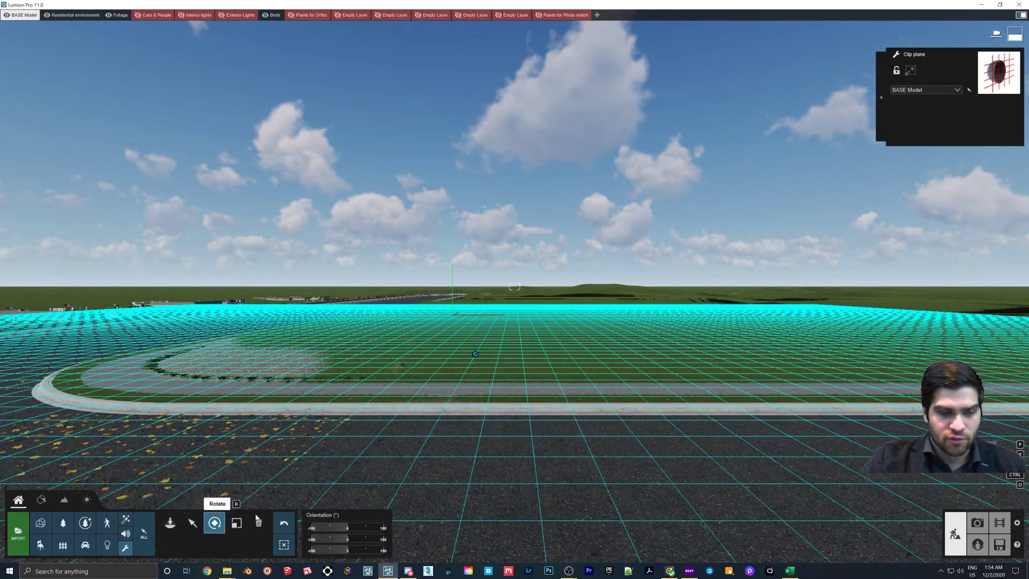
pyautogui.moveTo(349, 541)
pyautogui.mouseDown()
pyautogui.moveTo(370, 540)
pyautogui.moveTo(349, 541)
pyautogui.mouseUp()
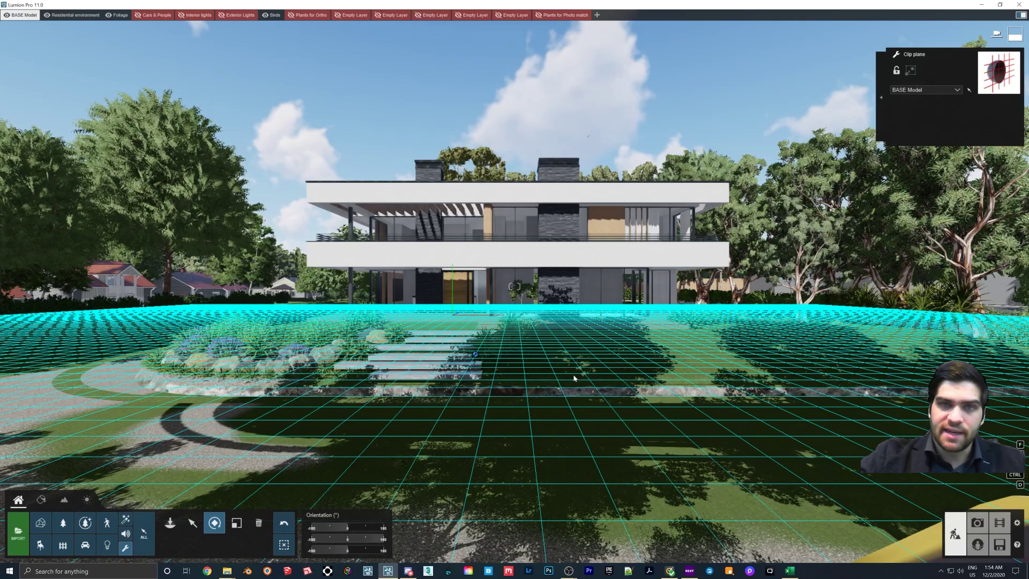
# - Lower the clip plane below the ground and return to the orthographic clip
pyautogui.click(193, 523)
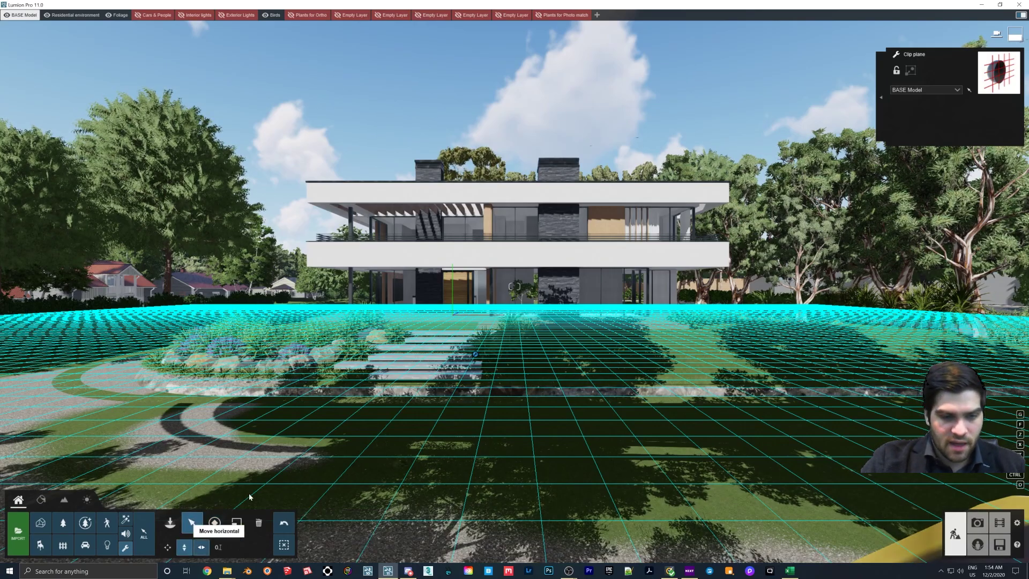
pyautogui.moveTo(474, 361)
pyautogui.moveTo(475, 360); pyautogui.dragTo(517, 406)
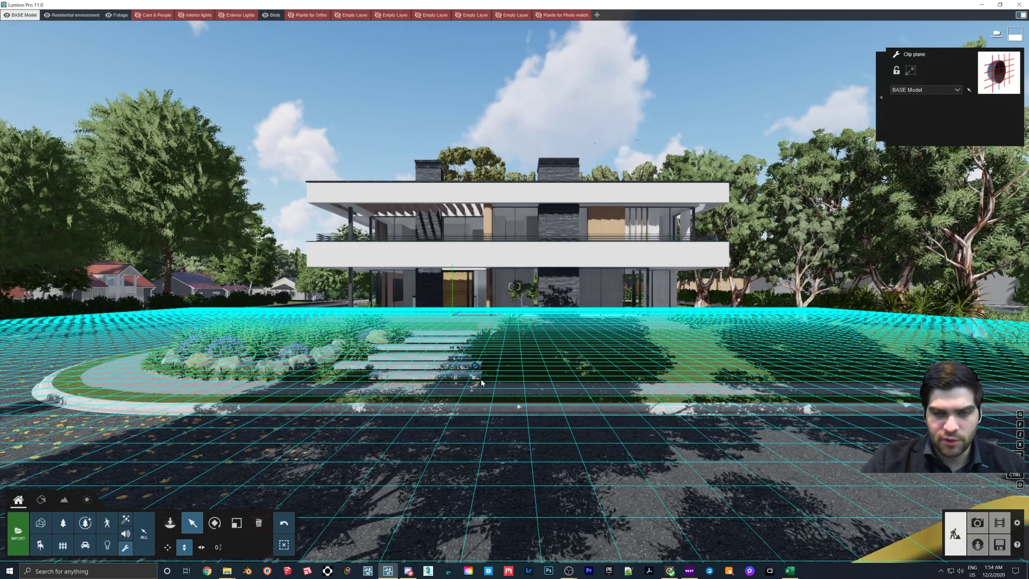
pyautogui.click(1000, 523)
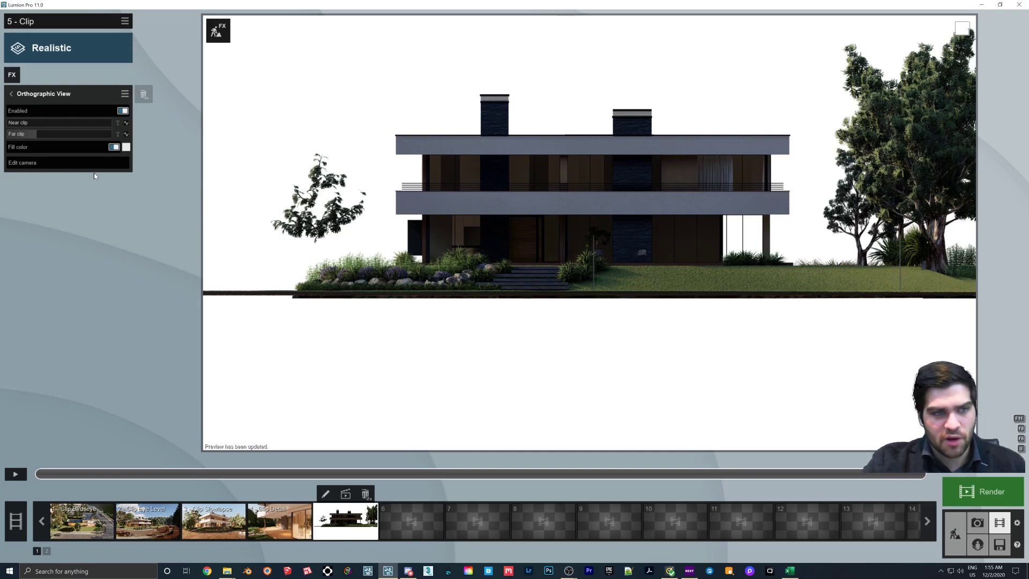
# - Extend the far clip distance and set the near clip to 24.8m at the clip's start
pyautogui.click(40, 134)
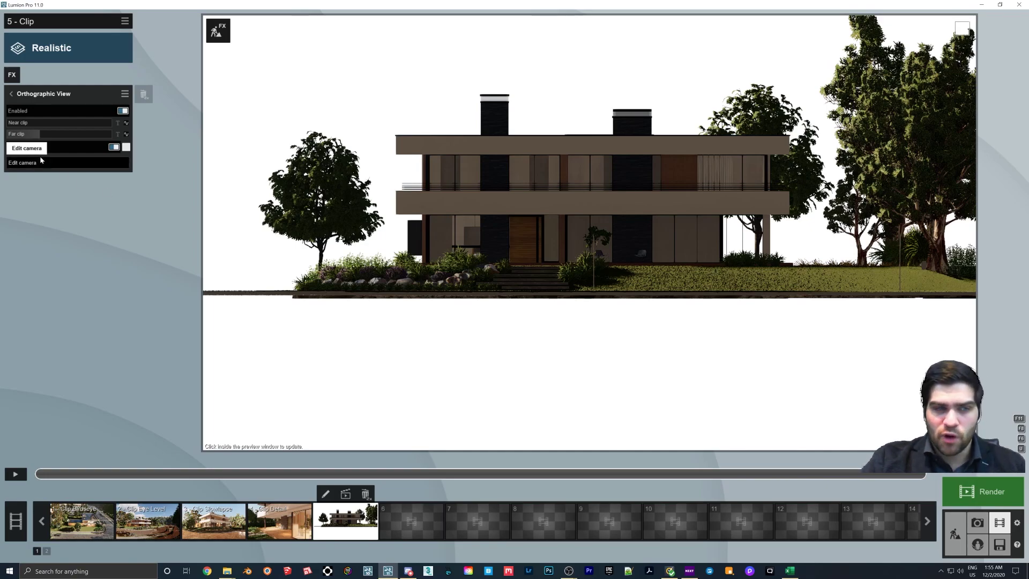
pyautogui.moveTo(37, 138)
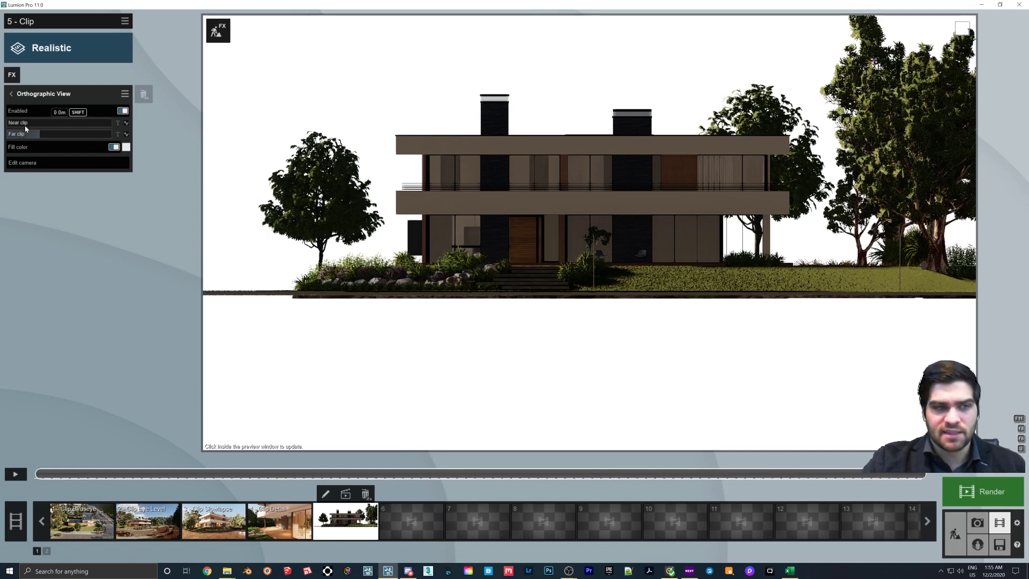
pyautogui.click(41, 474)
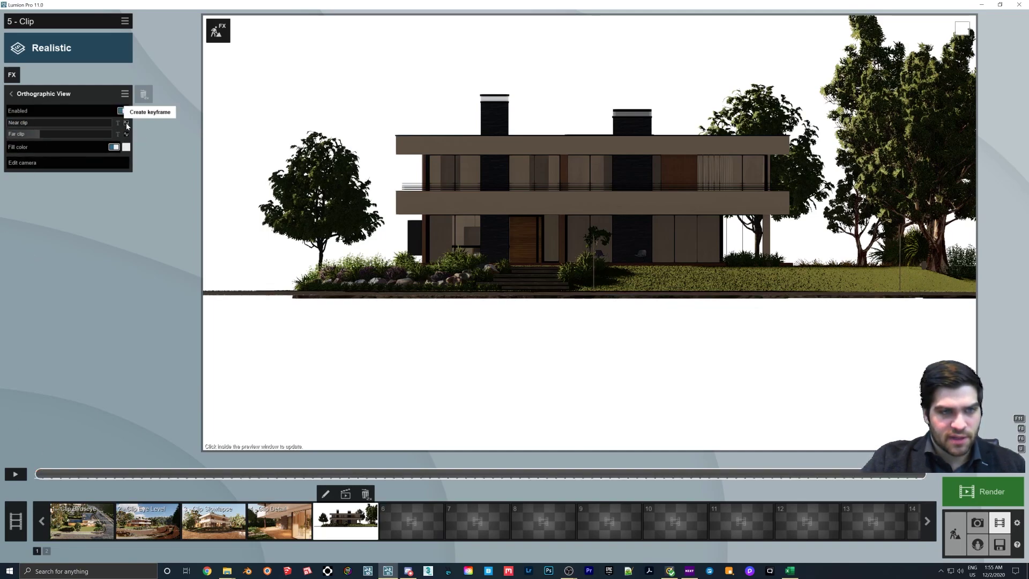
pyautogui.click(42, 475)
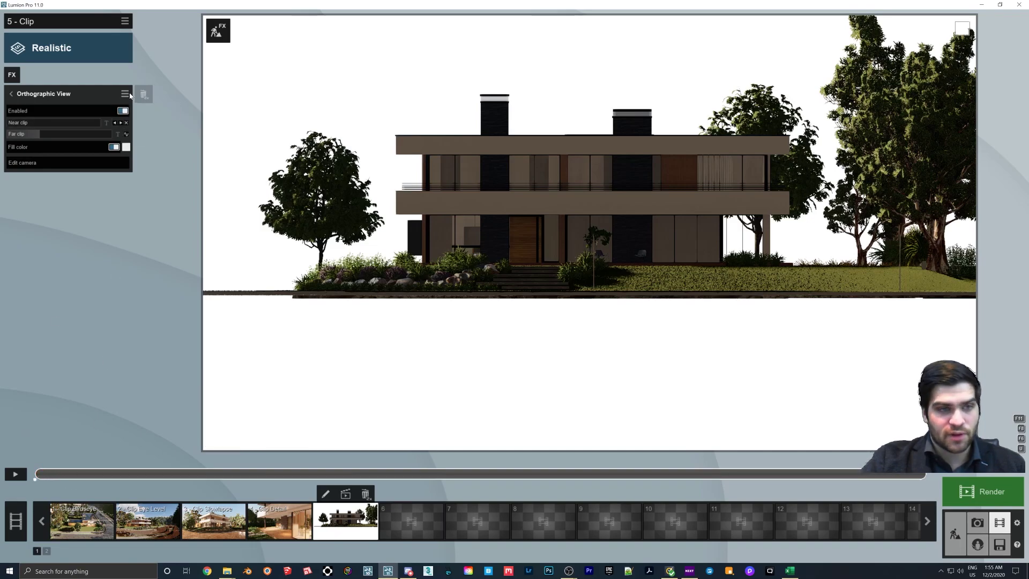
pyautogui.click(126, 123)
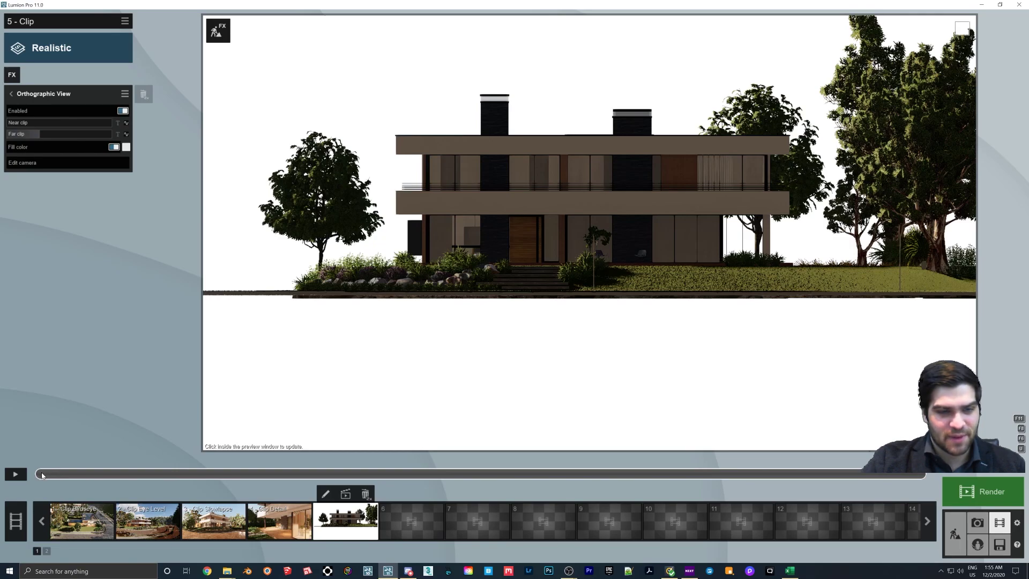
pyautogui.moveTo(16, 122); pyautogui.dragTo(36, 135)
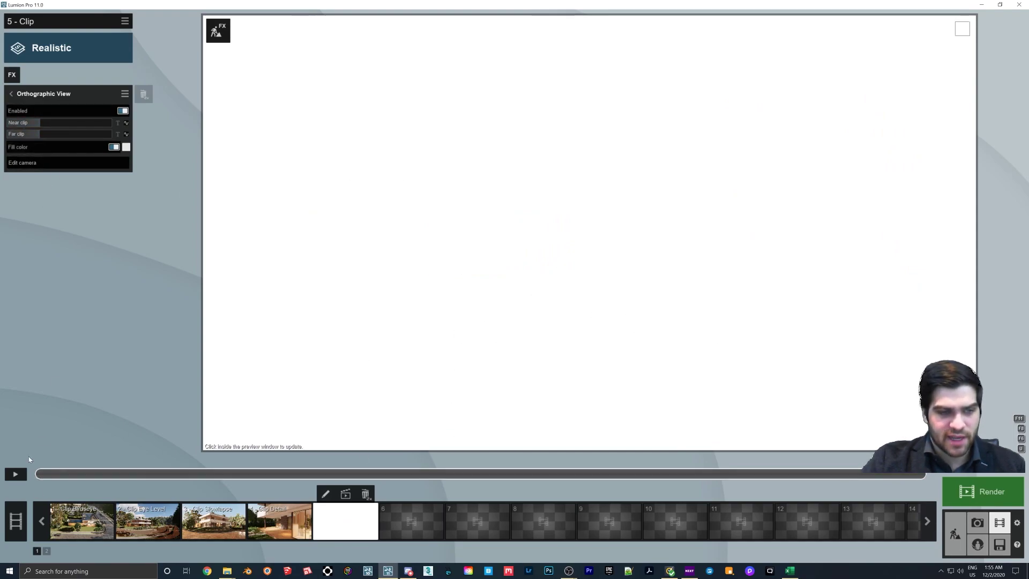
# - Keyframe the near clip at the start and at 48.9m later, then play the clip
pyautogui.click(126, 123)
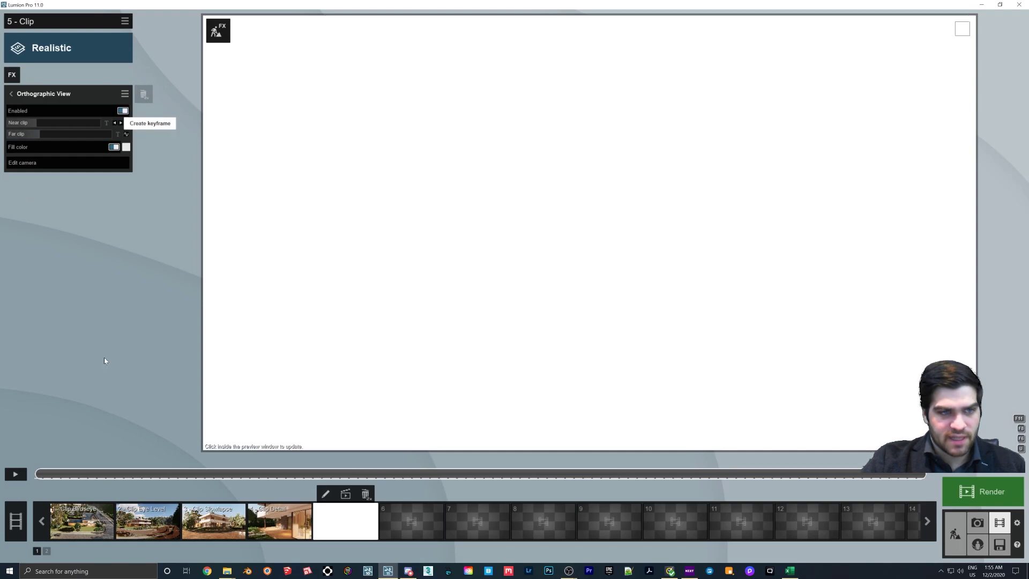
pyautogui.moveTo(40, 477); pyautogui.dragTo(645, 478)
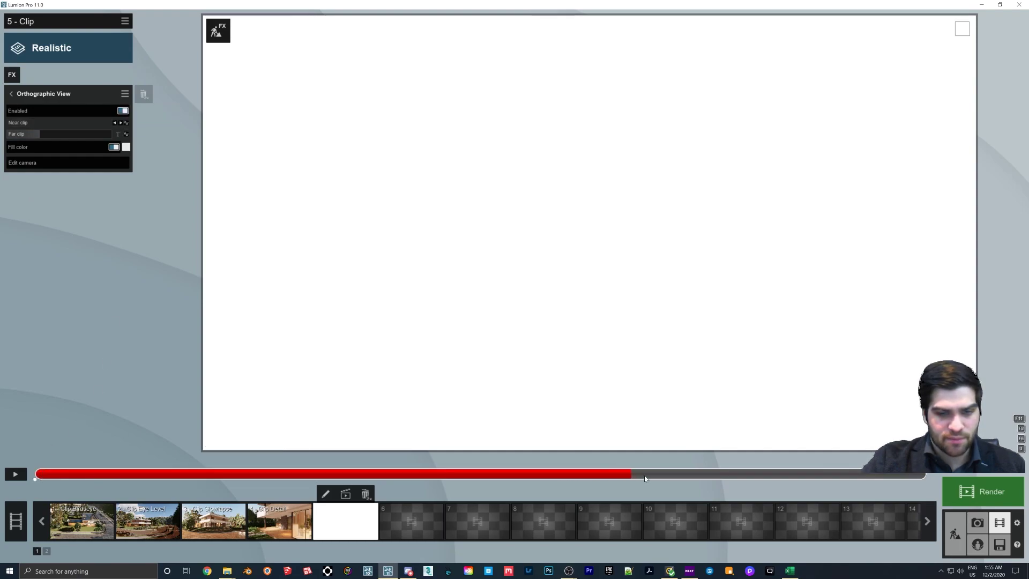
pyautogui.click(126, 123)
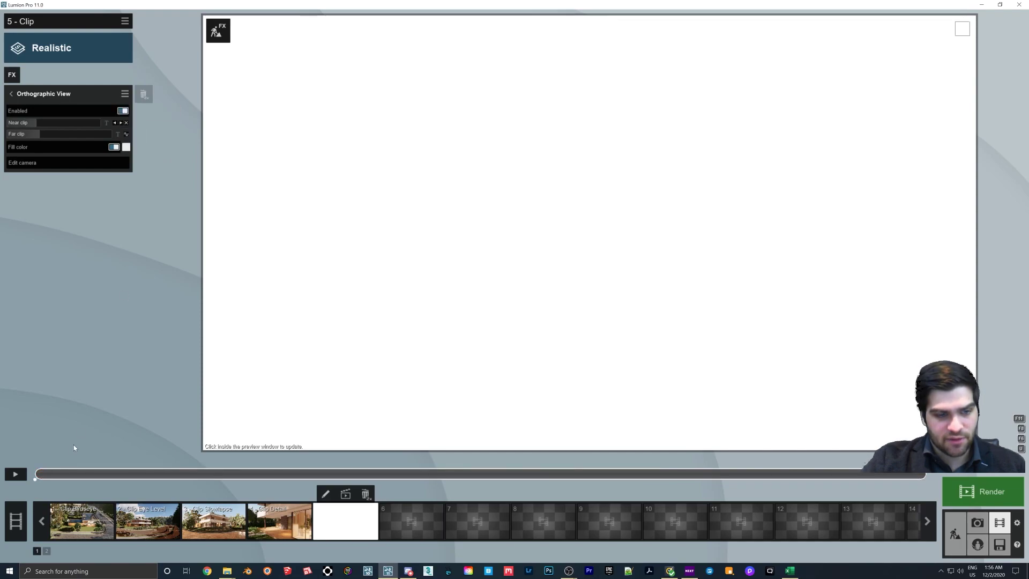
pyautogui.moveTo(51, 477); pyautogui.dragTo(647, 471)
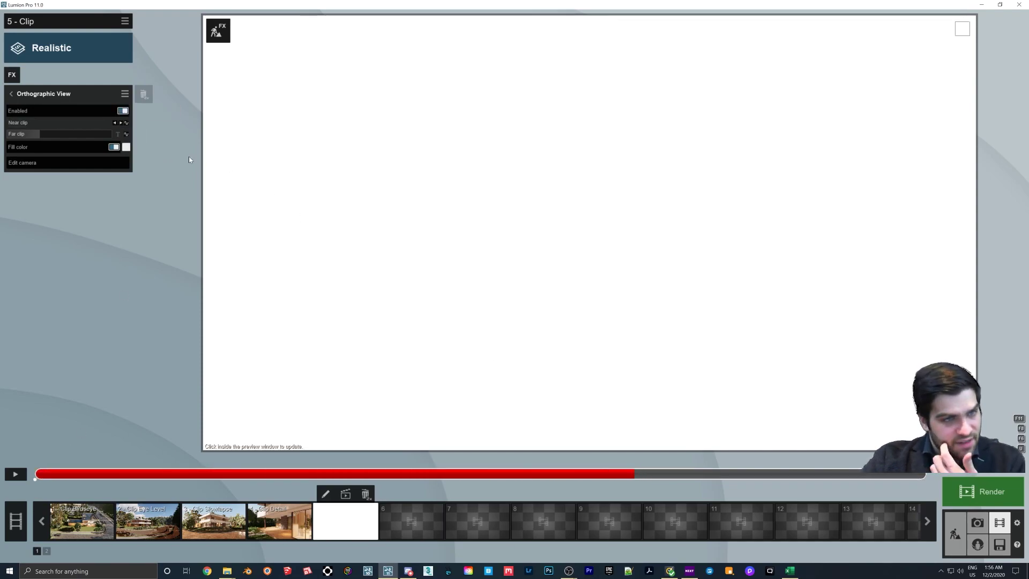
pyautogui.click(126, 123)
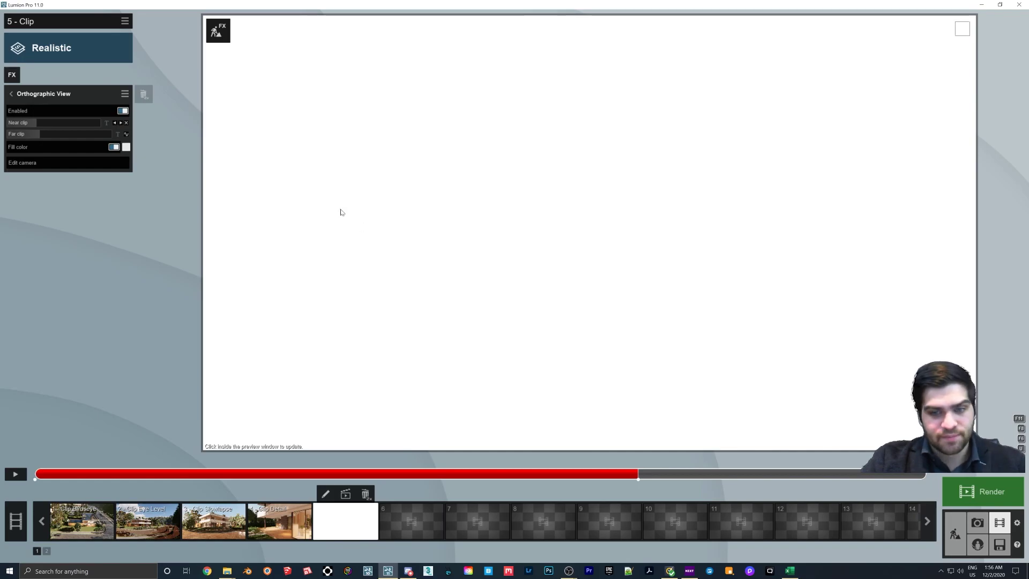
pyautogui.click(459, 223)
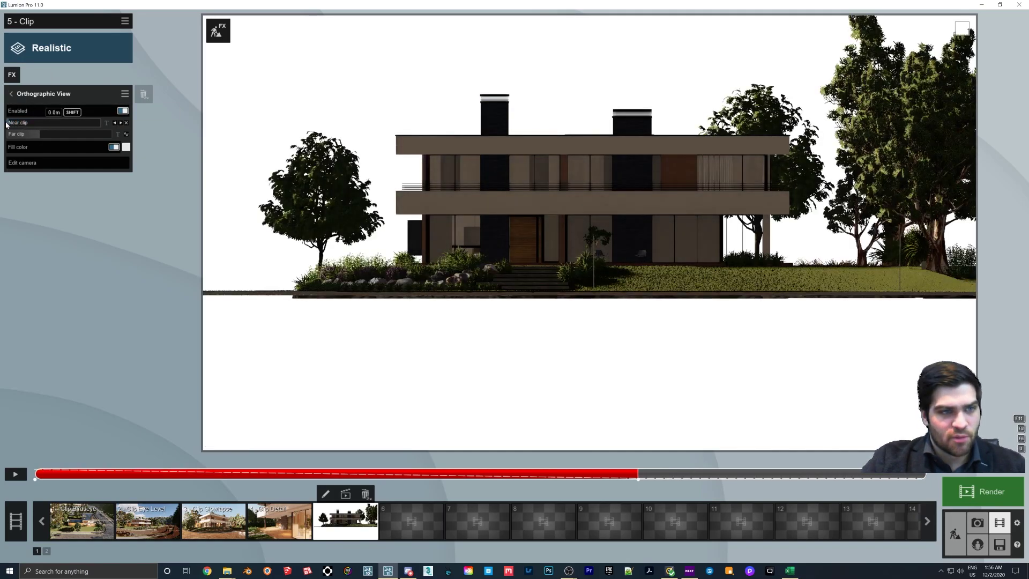
pyautogui.moveTo(128, 473); pyautogui.dragTo(36, 473)
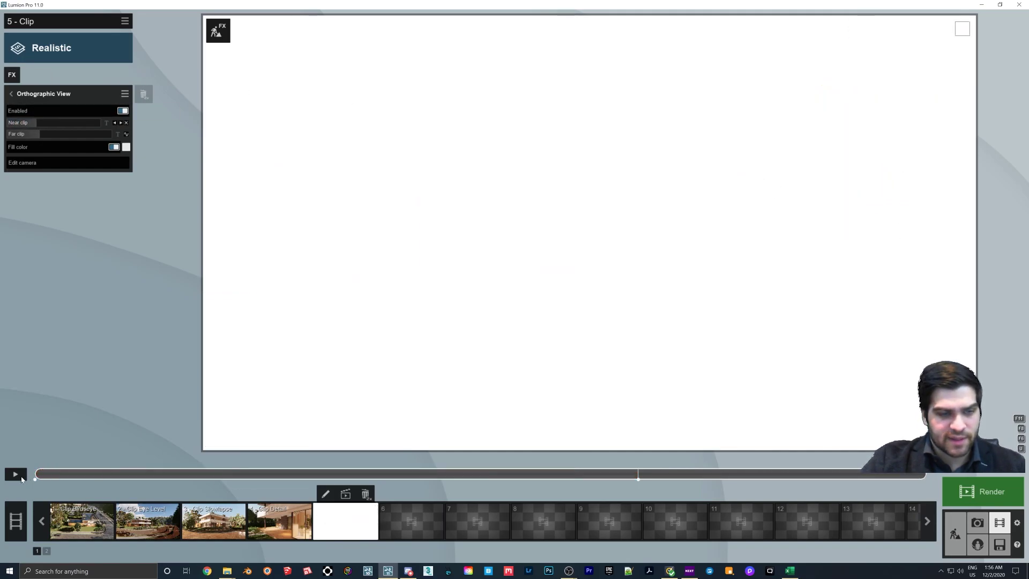
pyautogui.click(15, 473)
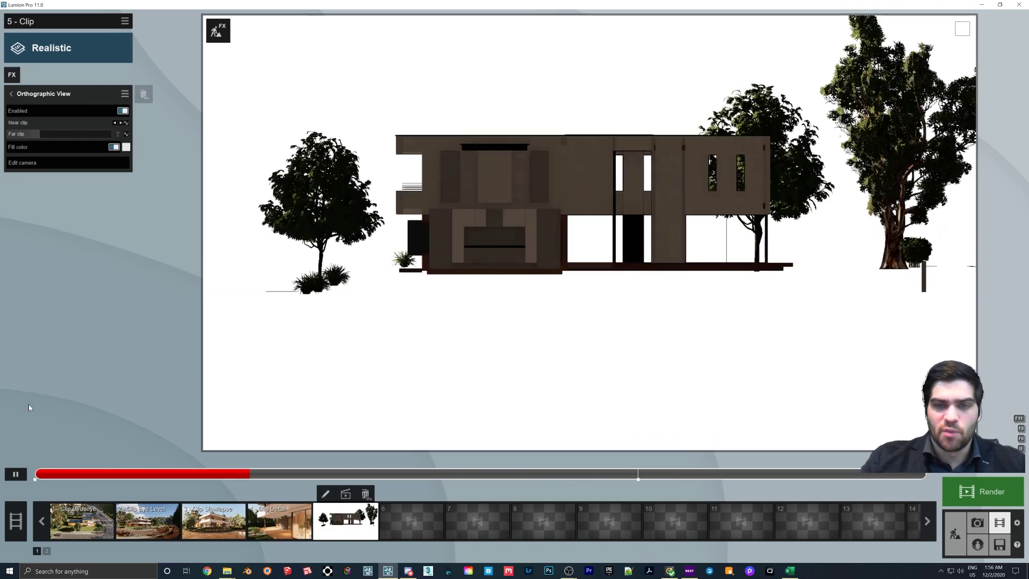
pyautogui.click(15, 473)
pyautogui.moveTo(88, 474); pyautogui.dragTo(602, 474)
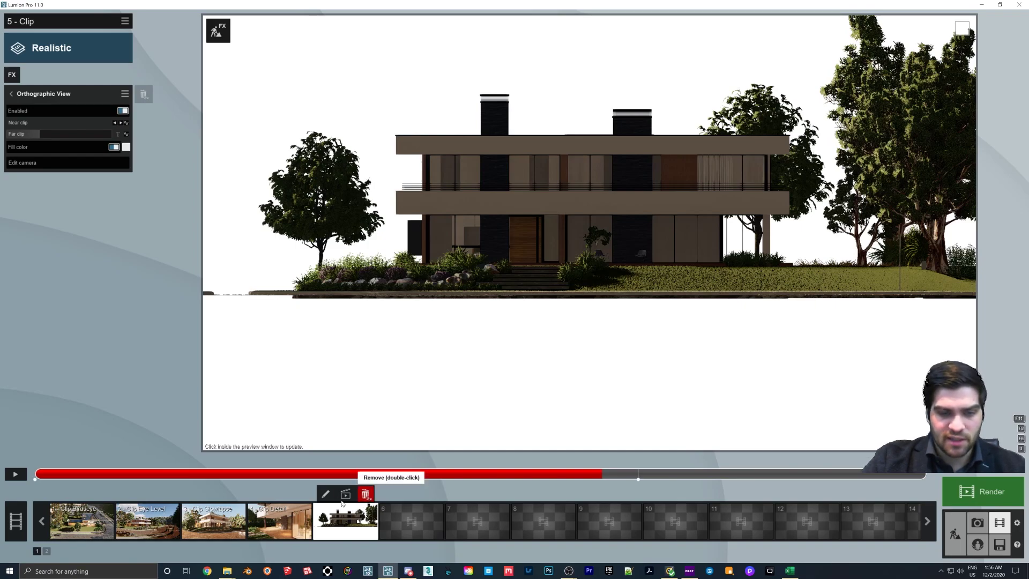
# - Replace clip 5 with a new camera clip recorded from two keyframes
pyautogui.doubleClick(365, 494)
pyautogui.click(344, 409)
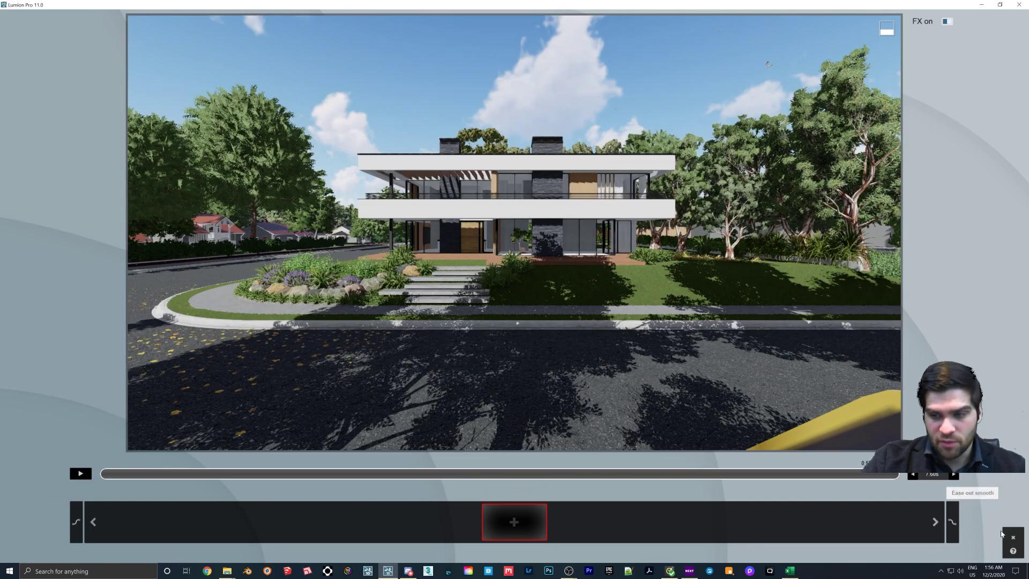
pyautogui.click(517, 520)
pyautogui.click(522, 520)
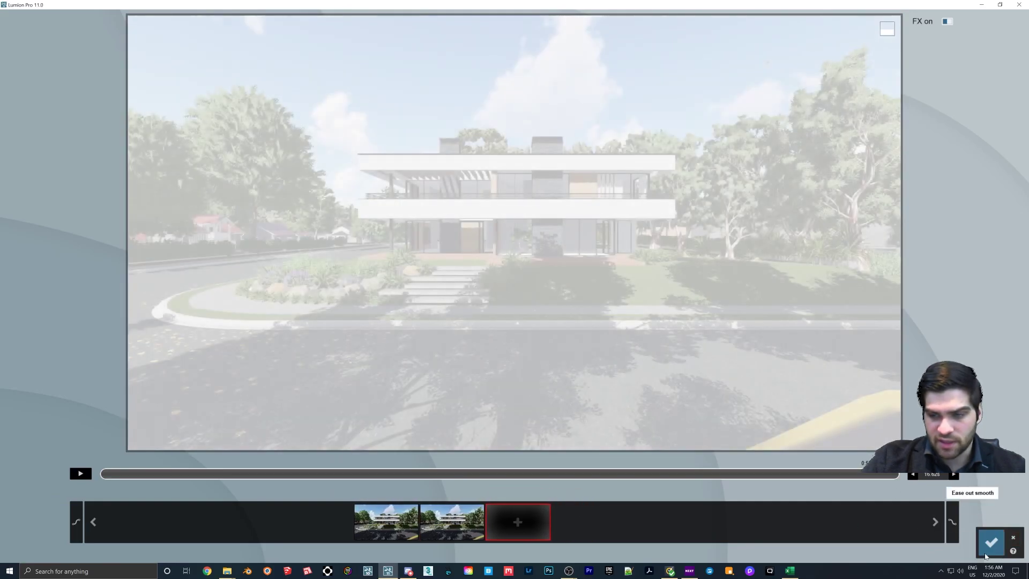
pyautogui.click(986, 552)
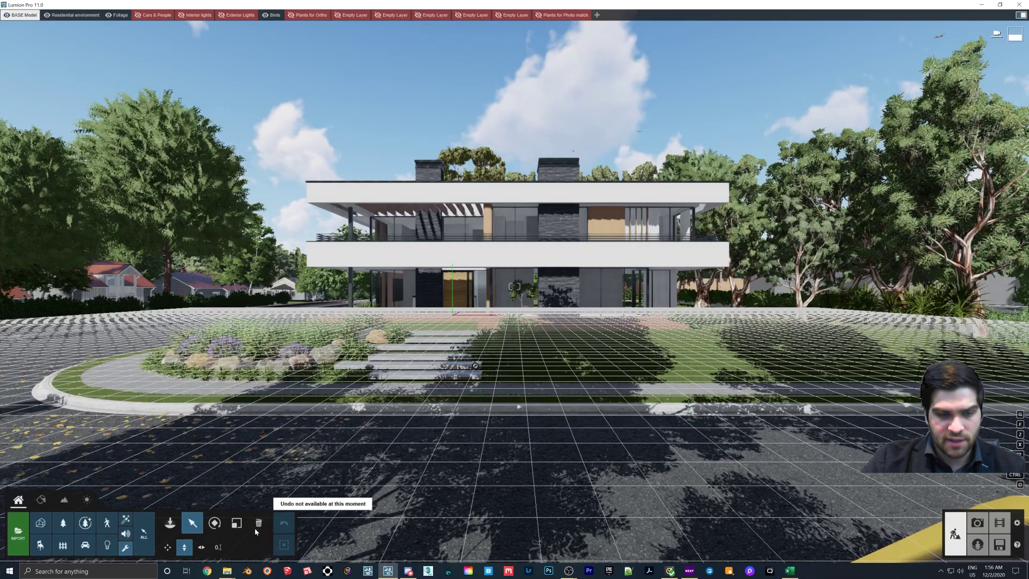
pyautogui.click(258, 522)
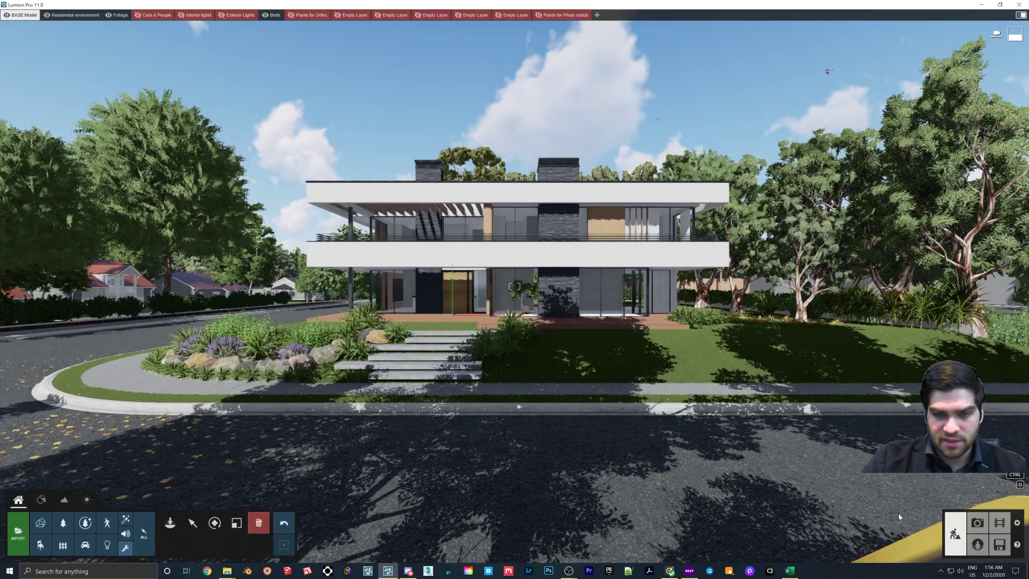
pyautogui.click(999, 522)
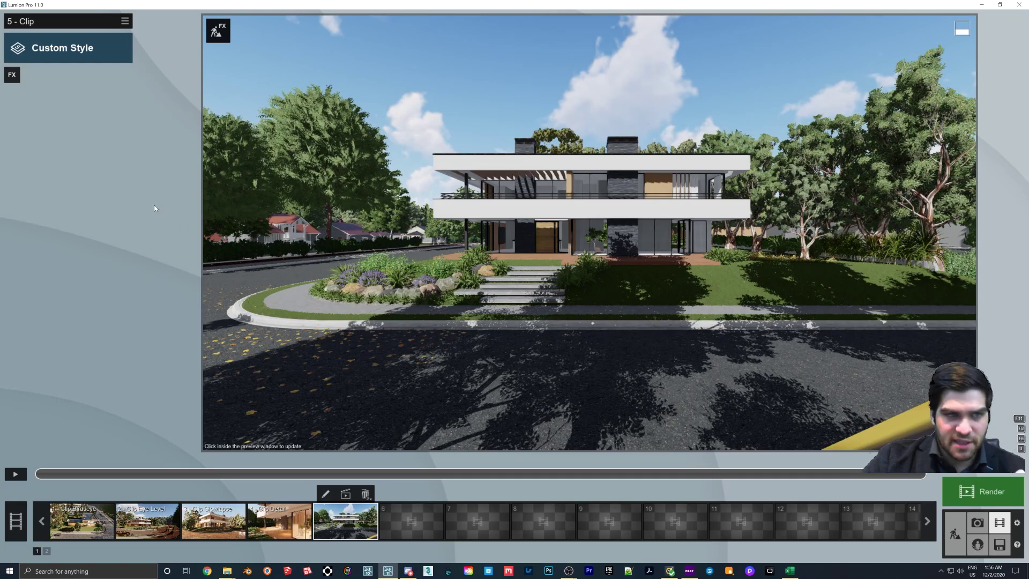
# - Apply the Realistic style, rotate the Real Skies heading to -96.3°, and add Orthographic View
pyautogui.click(95, 53)
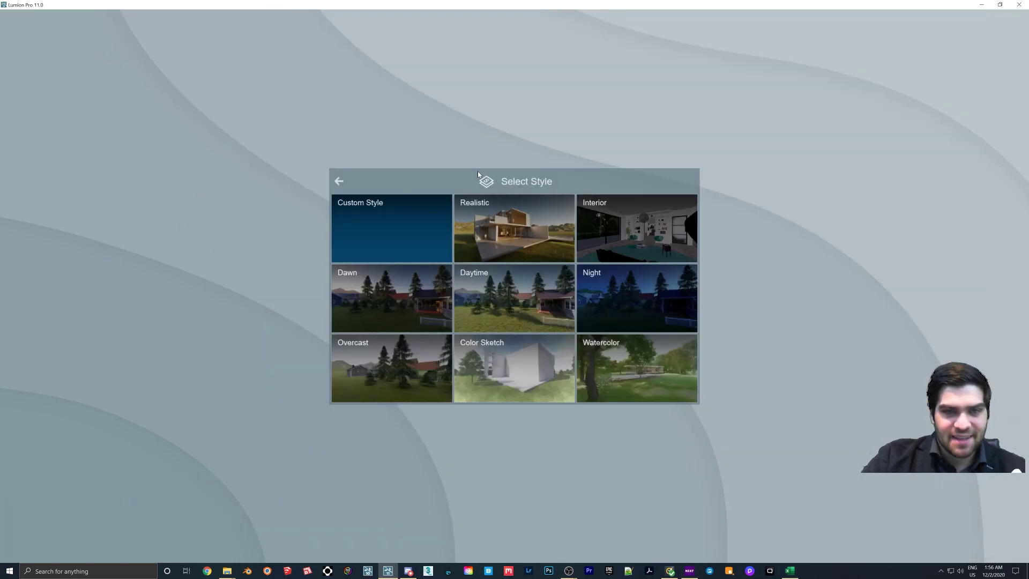
pyautogui.click(519, 230)
pyautogui.click(27, 92)
pyautogui.moveTo(64, 142); pyautogui.dragTo(25, 142)
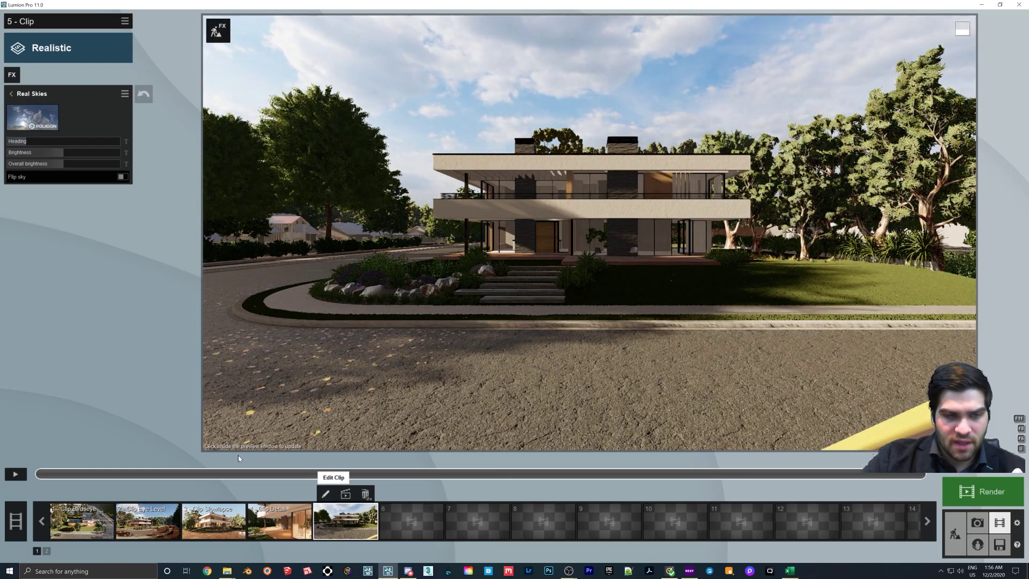
pyautogui.click(12, 95)
pyautogui.click(12, 74)
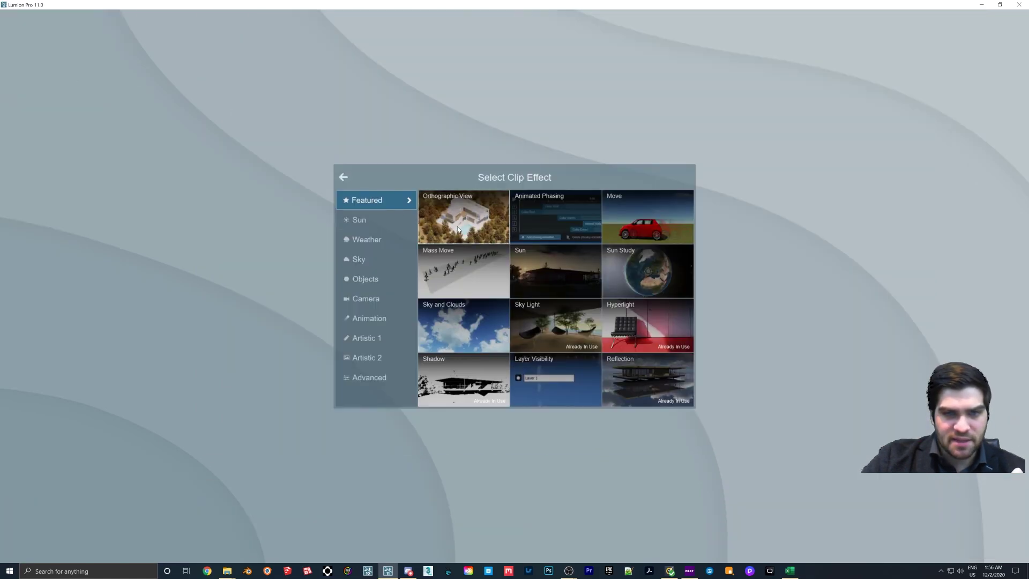
pyautogui.click(489, 239)
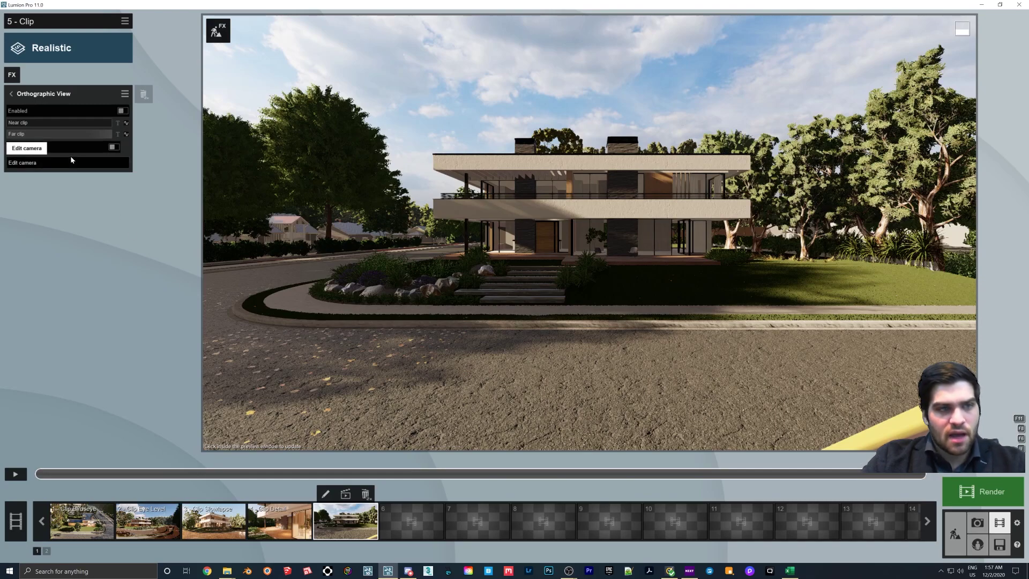
# - Enable orthographic view at -45° heading and isometric 35.3° pitch, replacing the front-view keyframes
pyautogui.click(123, 111)
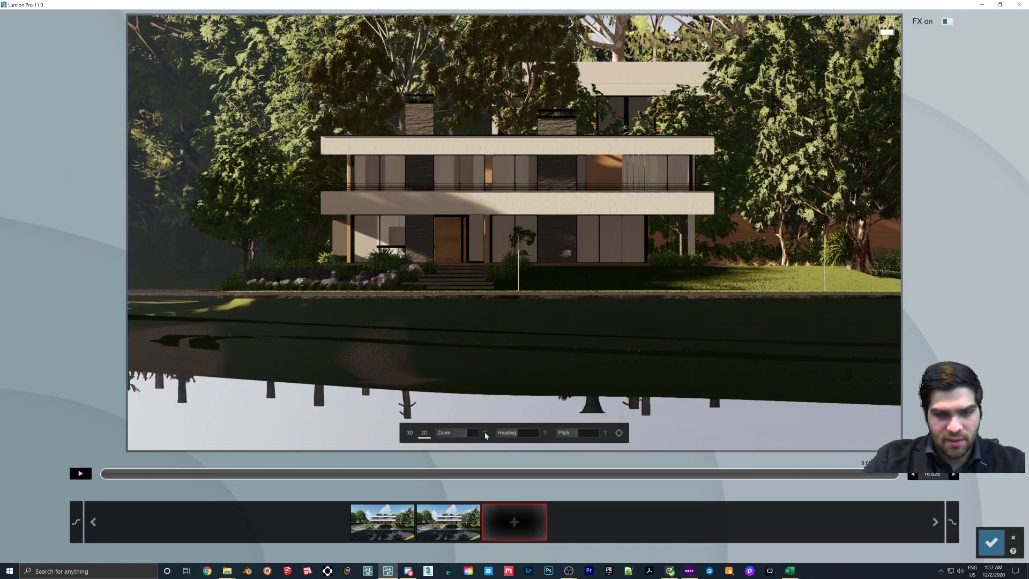
pyautogui.moveTo(516, 435); pyautogui.dragTo(375, 261)
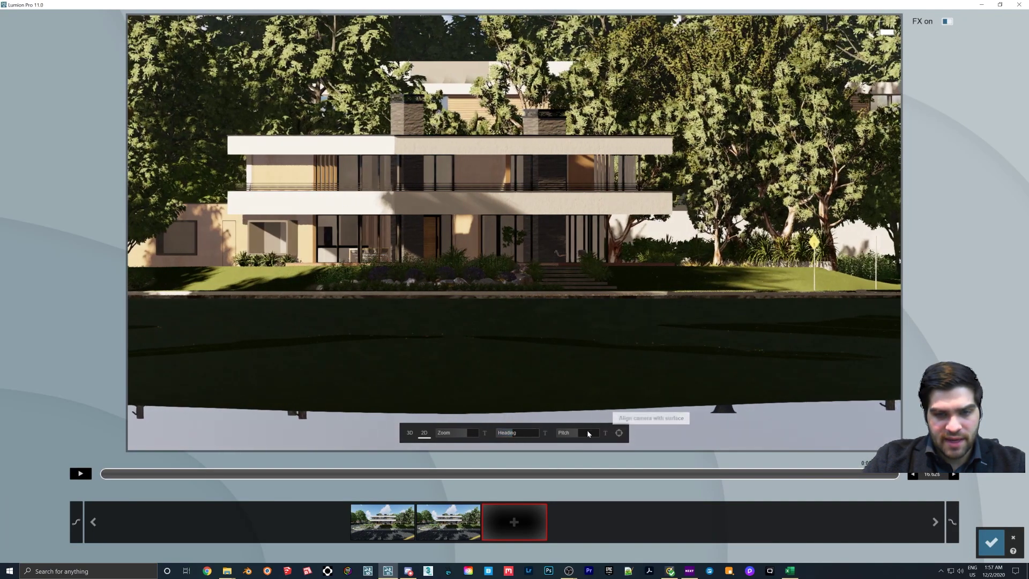
pyautogui.moveTo(588, 434); pyautogui.dragTo(584, 434)
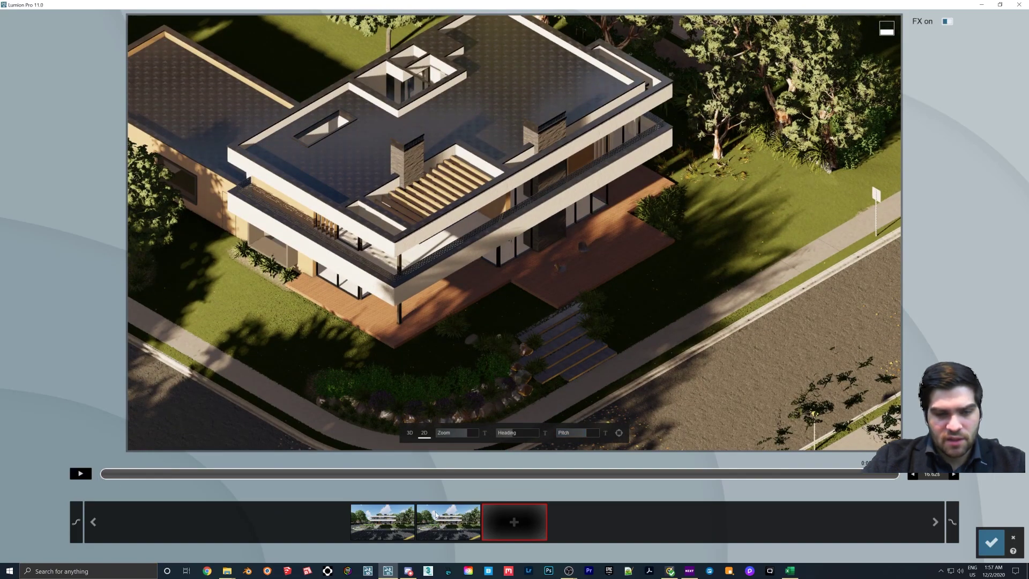
pyautogui.doubleClick(495, 514)
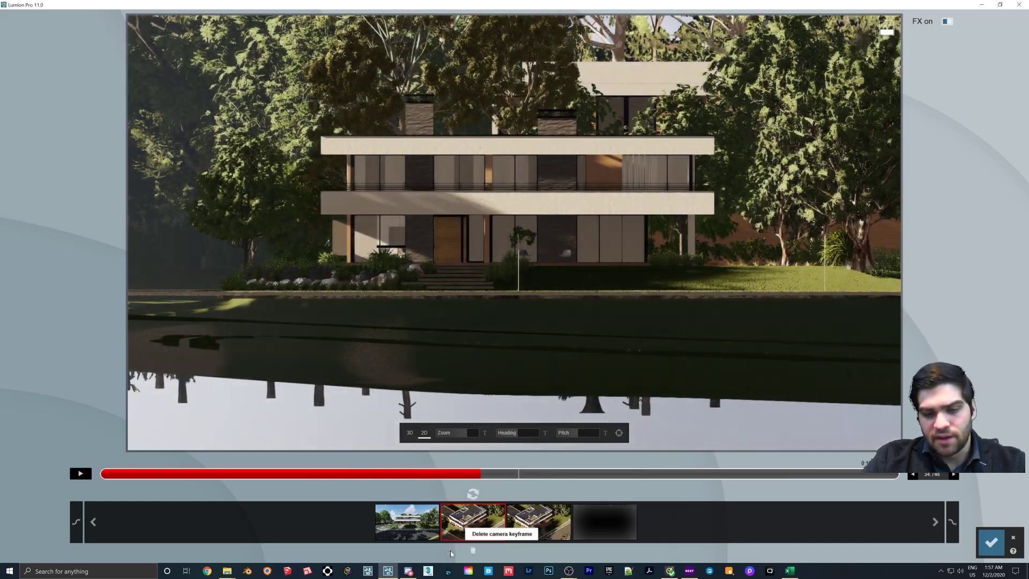
pyautogui.click(448, 550)
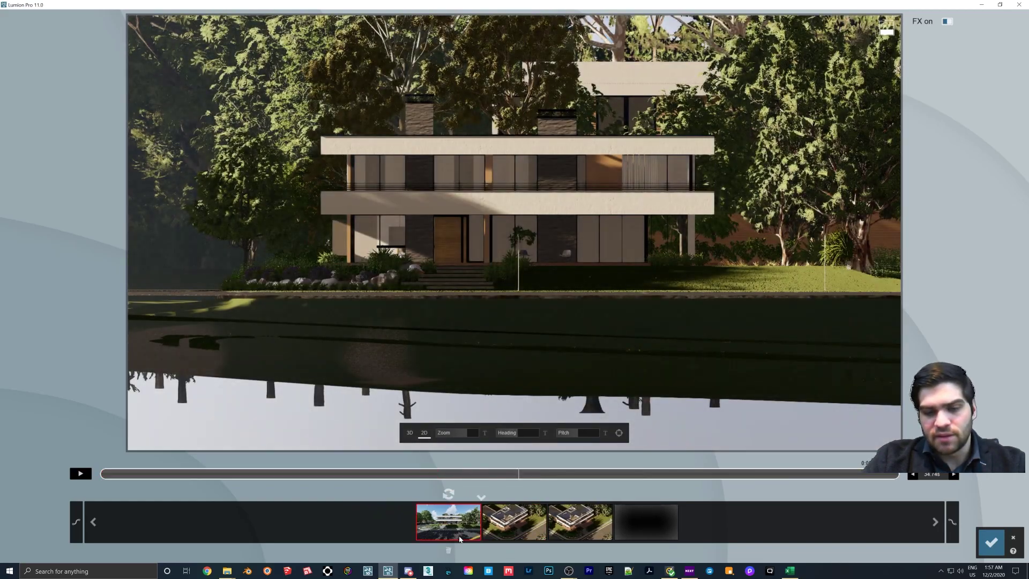
pyautogui.click(448, 551)
# - Reframe the first aerial keyframe on the house at 23.6m zoom and add another keyframe
pyautogui.click(505, 523)
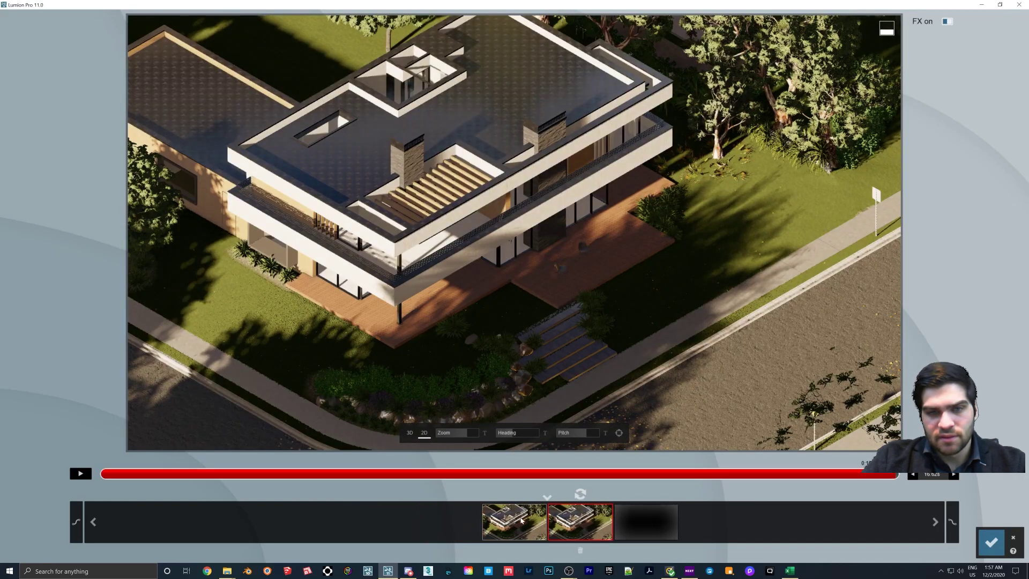
pyautogui.moveTo(466, 433); pyautogui.dragTo(466, 436)
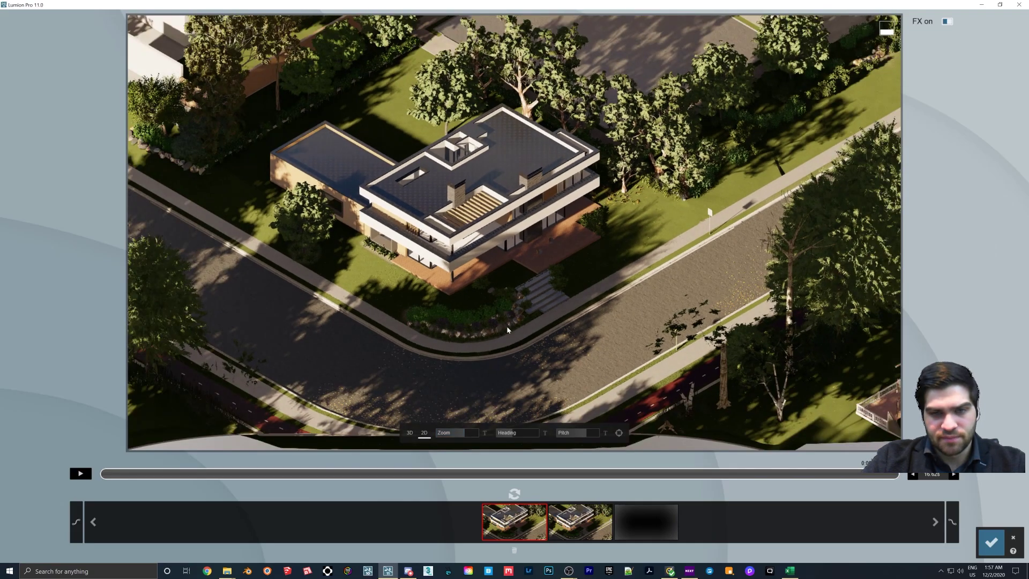
pyautogui.moveTo(444, 265); pyautogui.dragTo(362, 175, button='right')
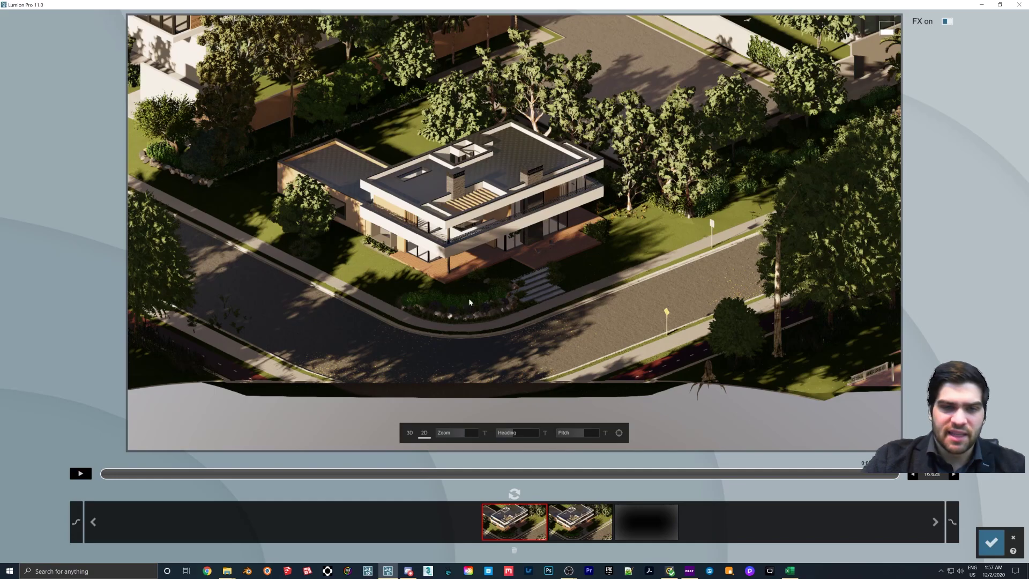
pyautogui.moveTo(462, 431); pyautogui.dragTo(467, 435)
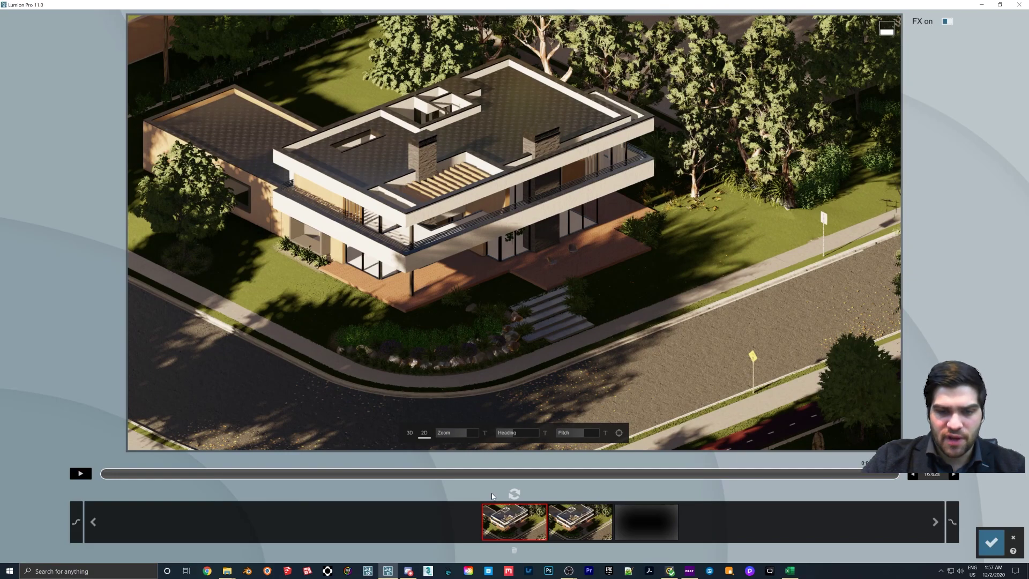
pyautogui.click(514, 494)
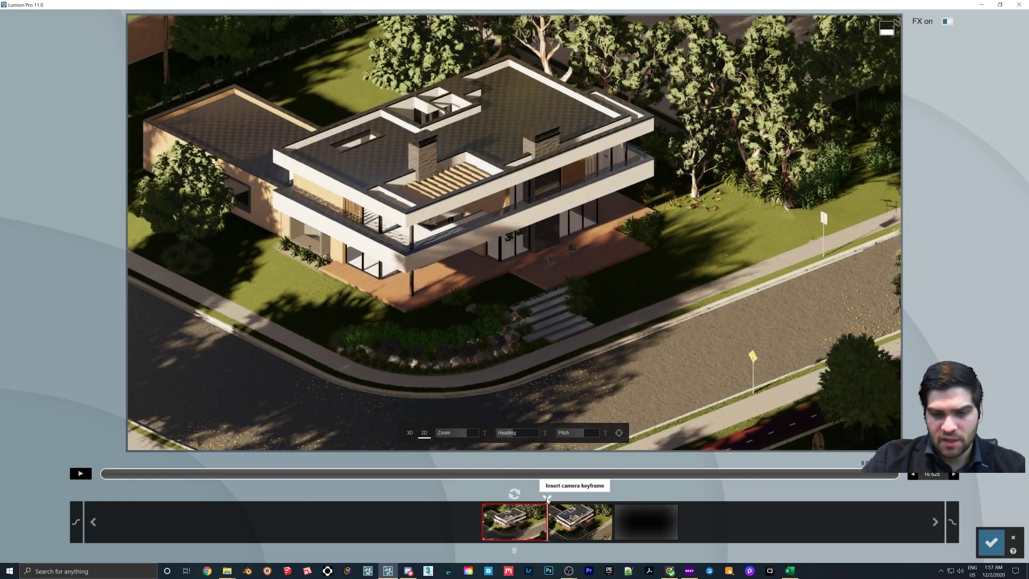
pyautogui.click(547, 496)
# - Delete the extra third keyframe, preview the playback, and confirm the camera edit
pyautogui.click(580, 551)
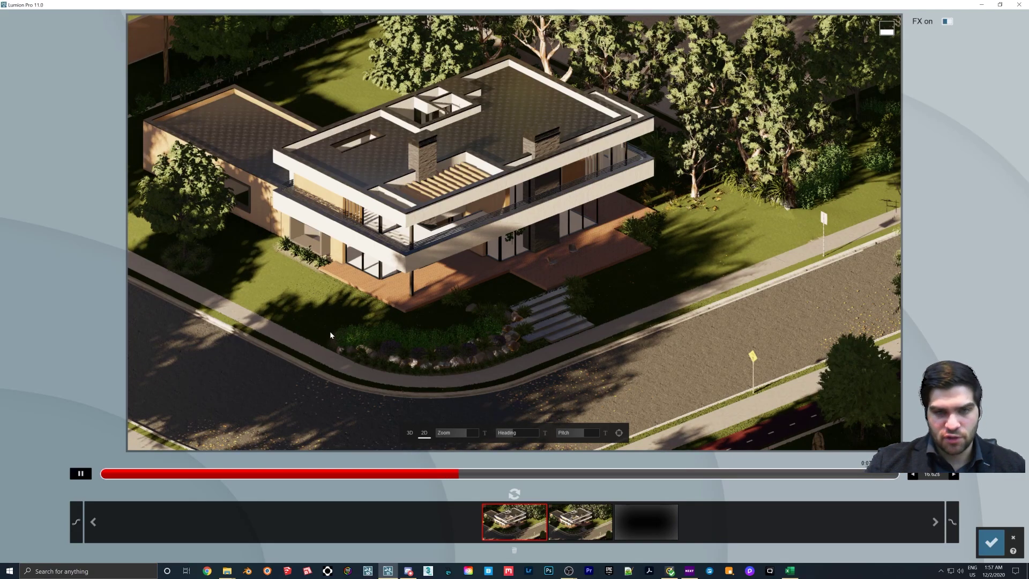
pyautogui.click(80, 473)
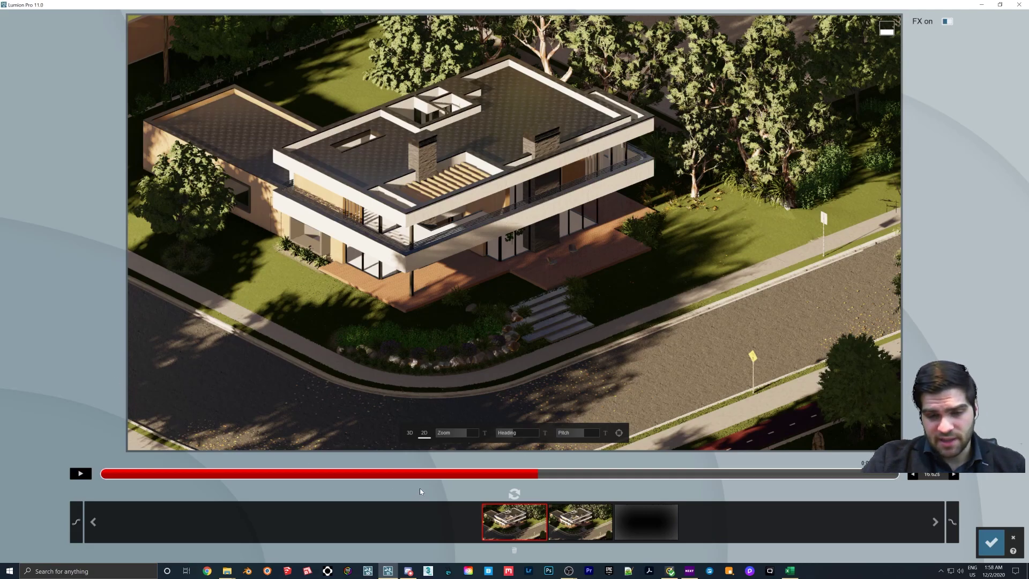
pyautogui.click(990, 538)
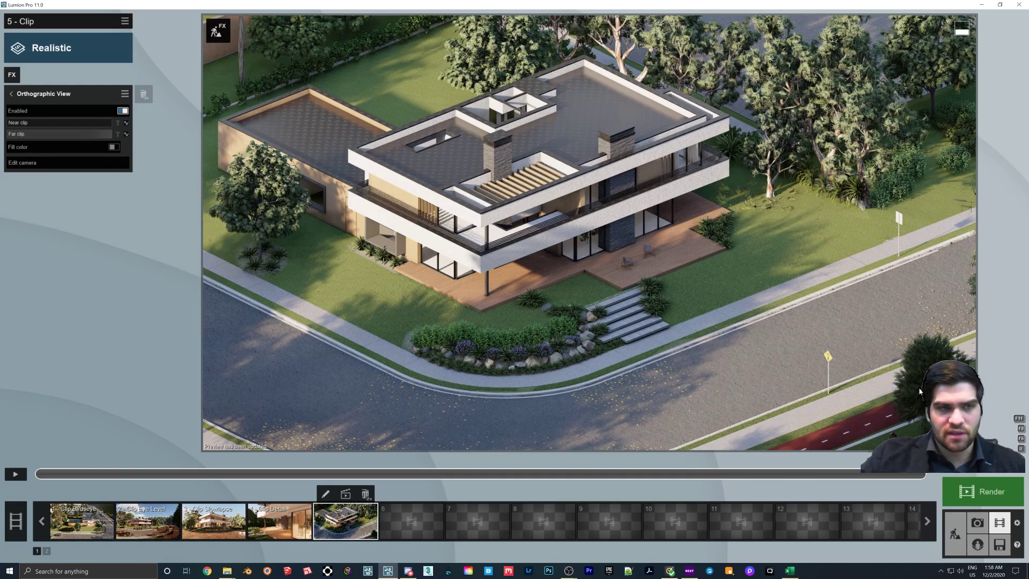
# - Add the Artistic 1 Sketch effect to clip 5 and lower its Sketch style to 0.9
pyautogui.click(11, 93)
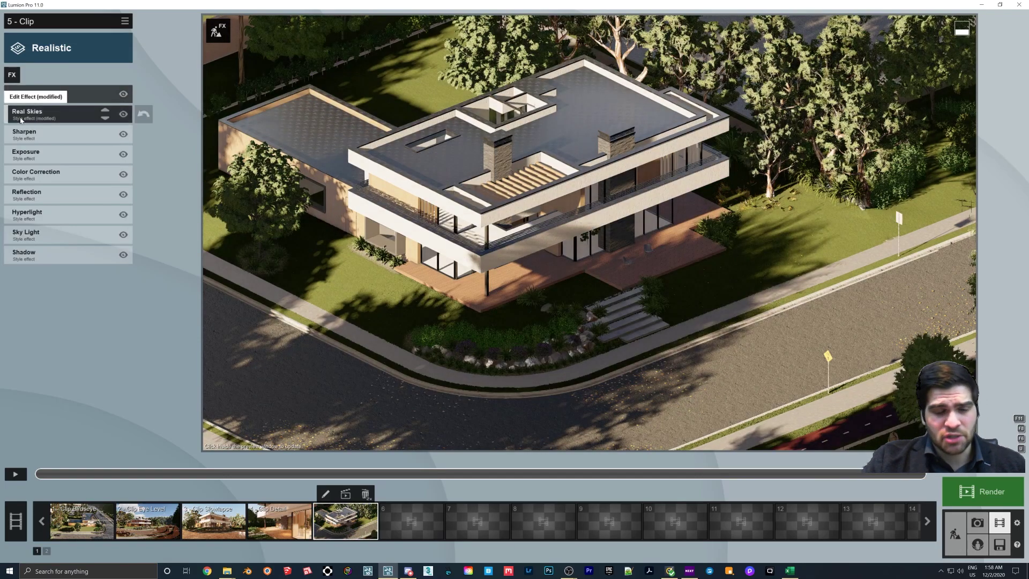
pyautogui.click(12, 74)
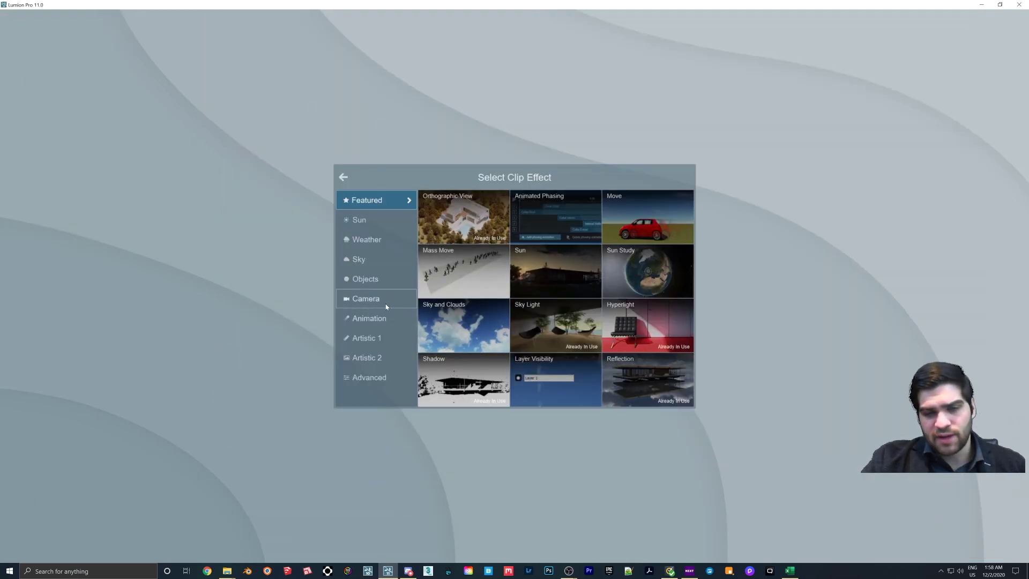
pyautogui.click(382, 338)
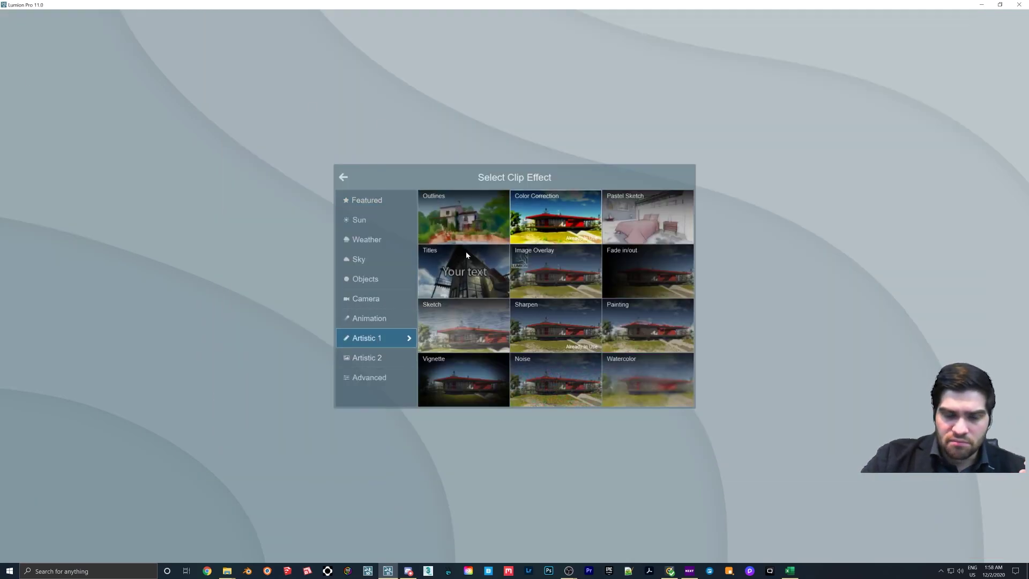
pyautogui.click(462, 326)
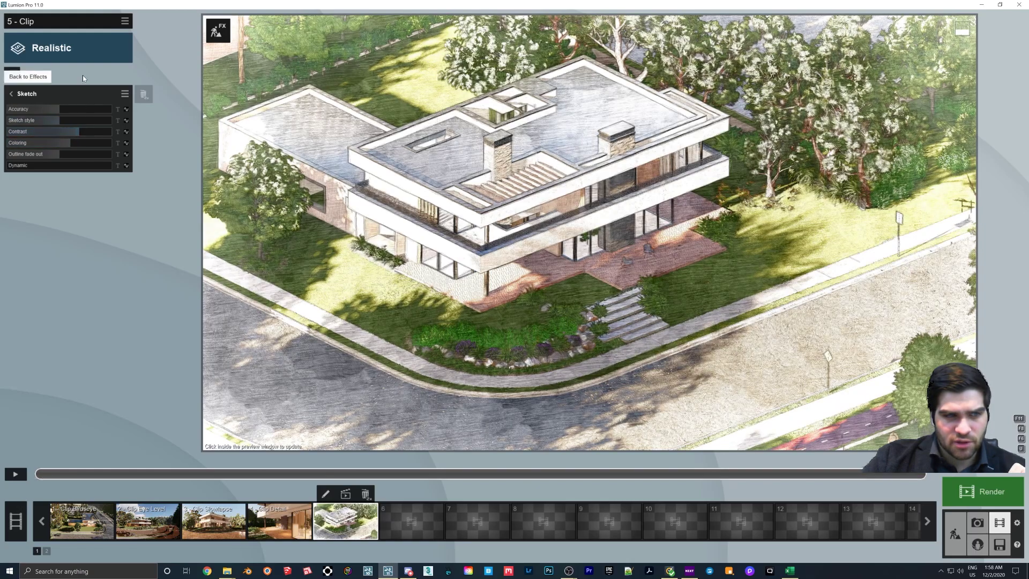
pyautogui.click(52, 120)
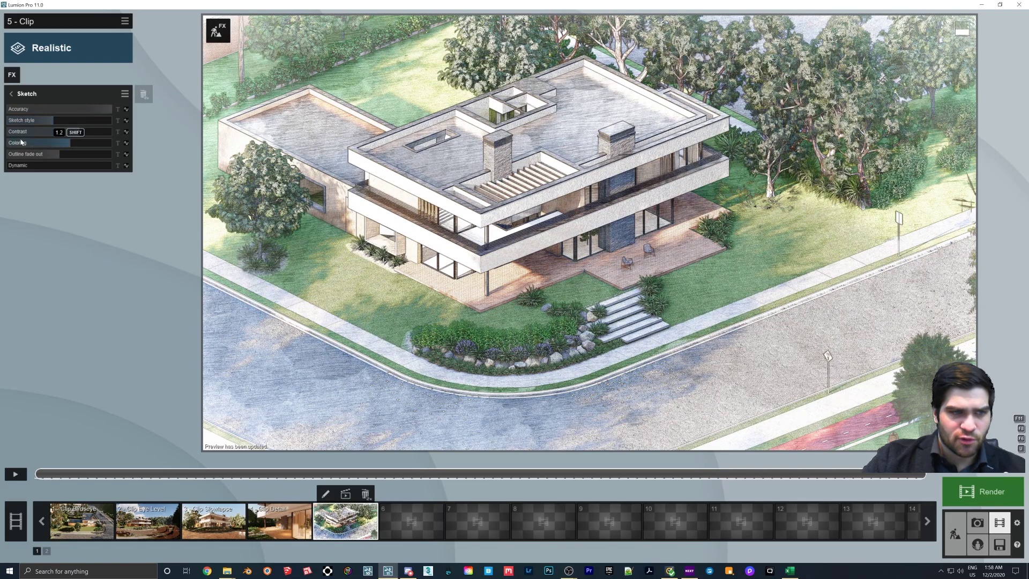
# - Raise the Orthographic View near clip to 0.2m so it slices into the house
pyautogui.click(12, 94)
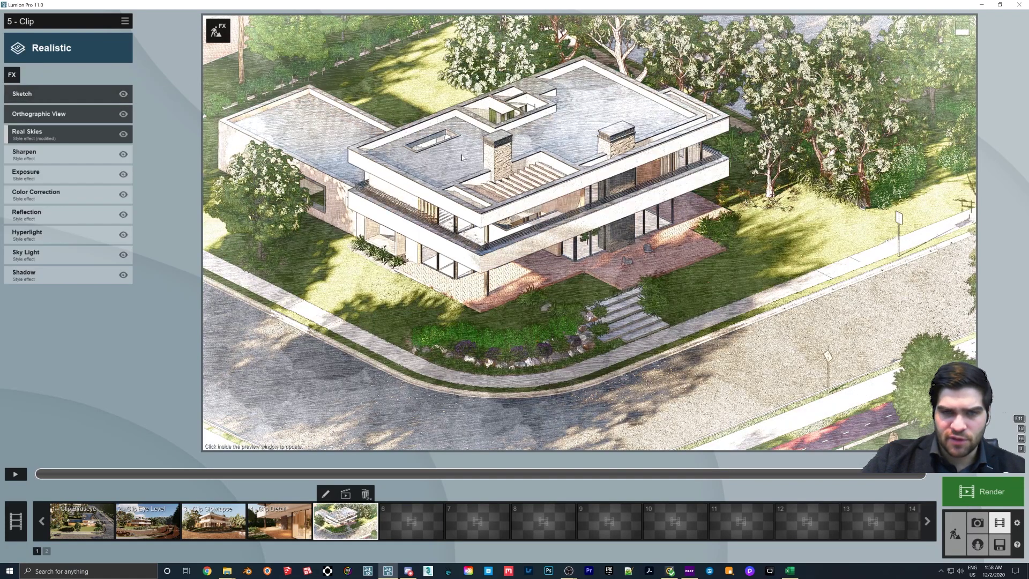
pyautogui.click(60, 116)
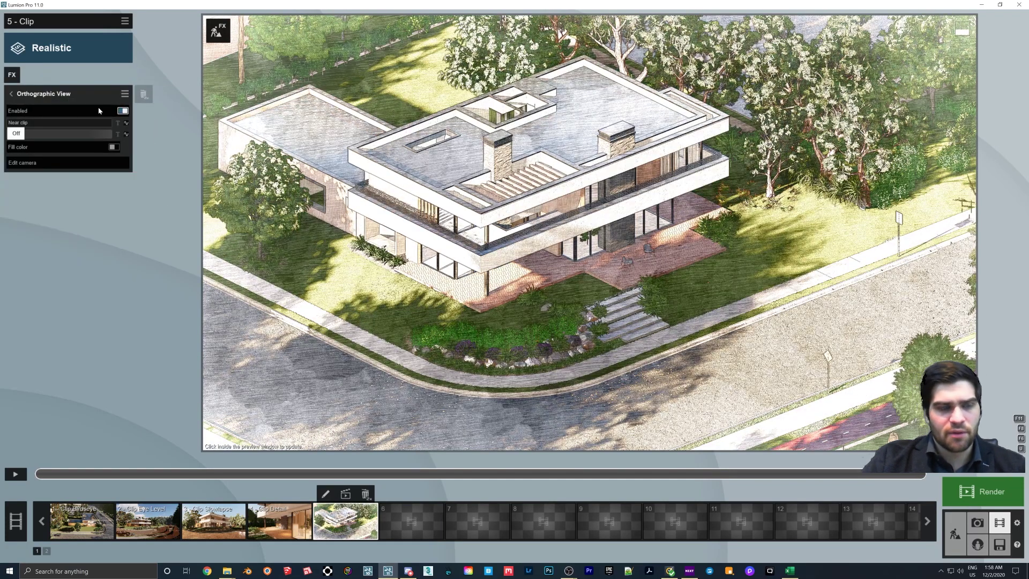
pyautogui.moveTo(32, 127)
pyautogui.moveTo(11, 125); pyautogui.dragTo(18, 124)
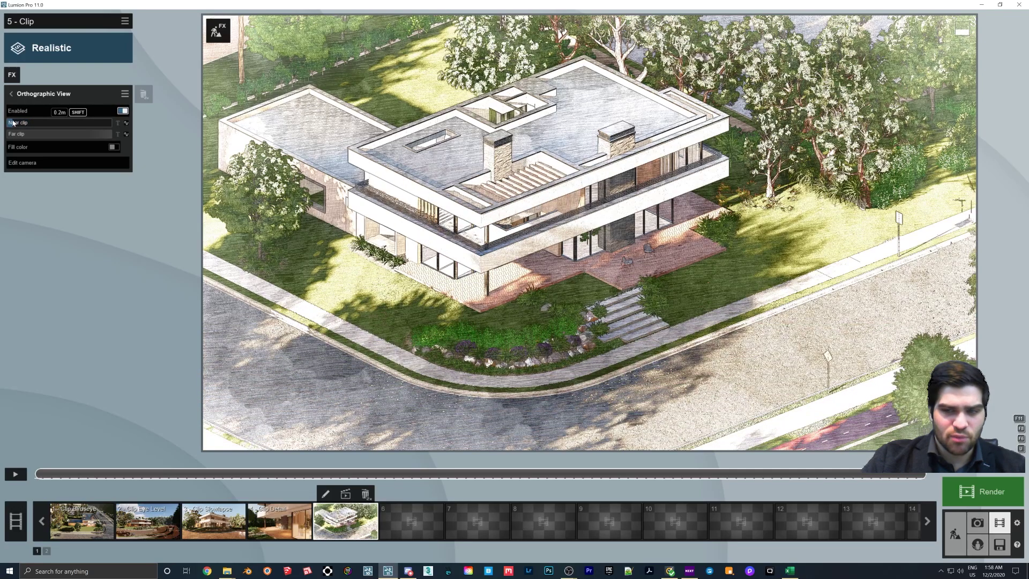
# - Add an Objects > Layer Visibility effect to clip 5 with layer 4 Cars & People shown
pyautogui.click(561, 94)
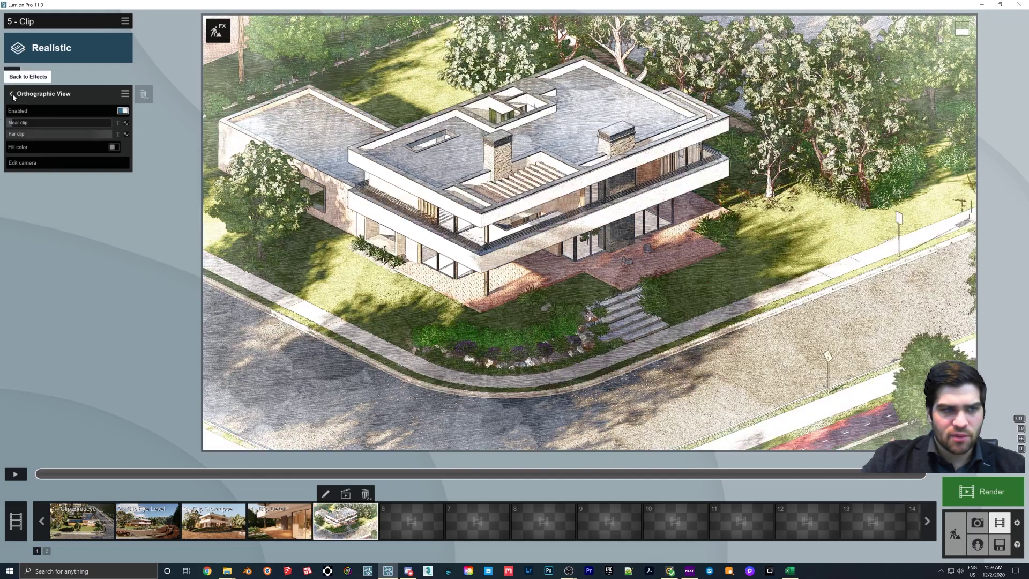
pyautogui.click(10, 93)
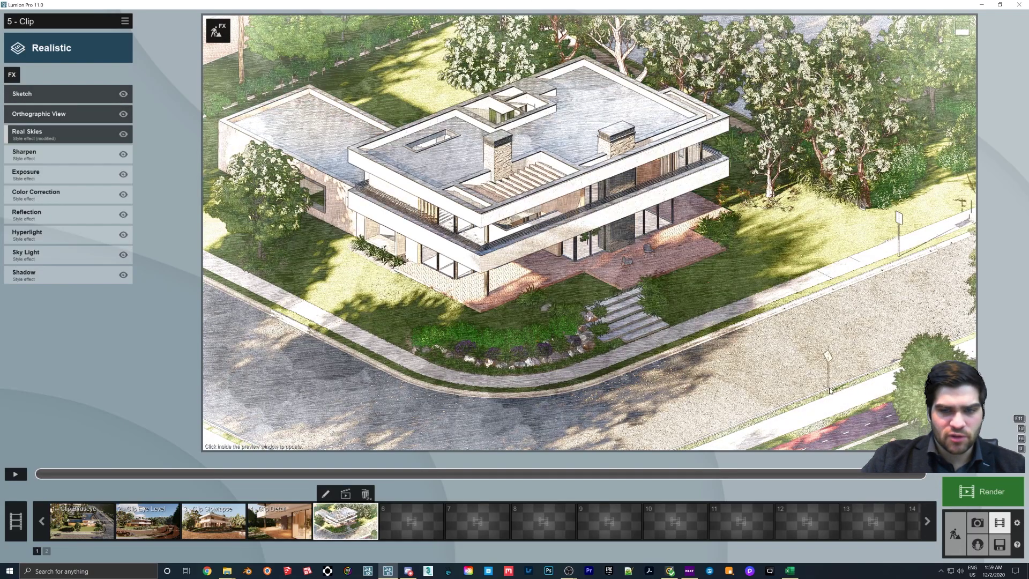
pyautogui.click(12, 74)
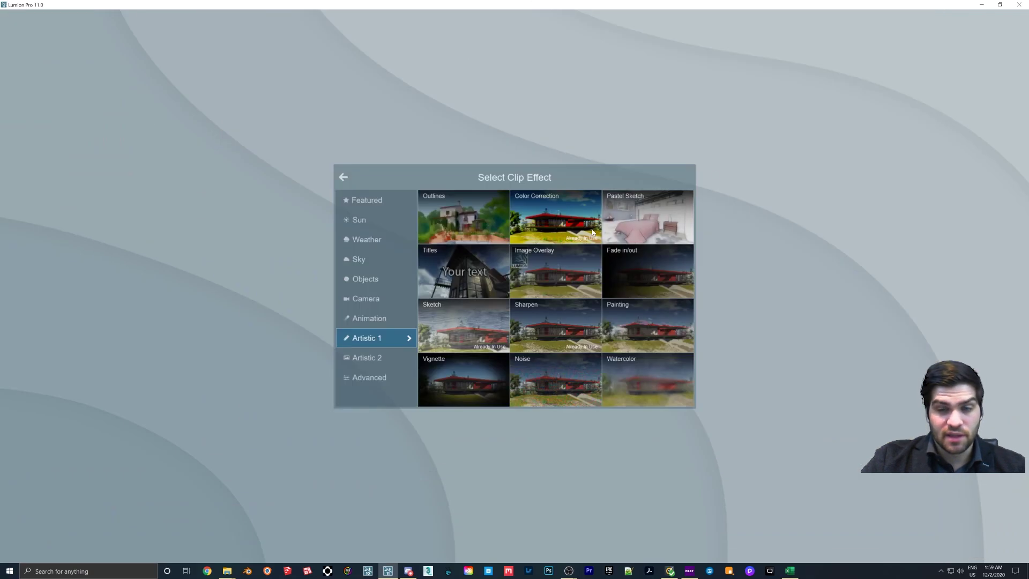
pyautogui.click(386, 241)
pyautogui.click(369, 200)
pyautogui.click(369, 220)
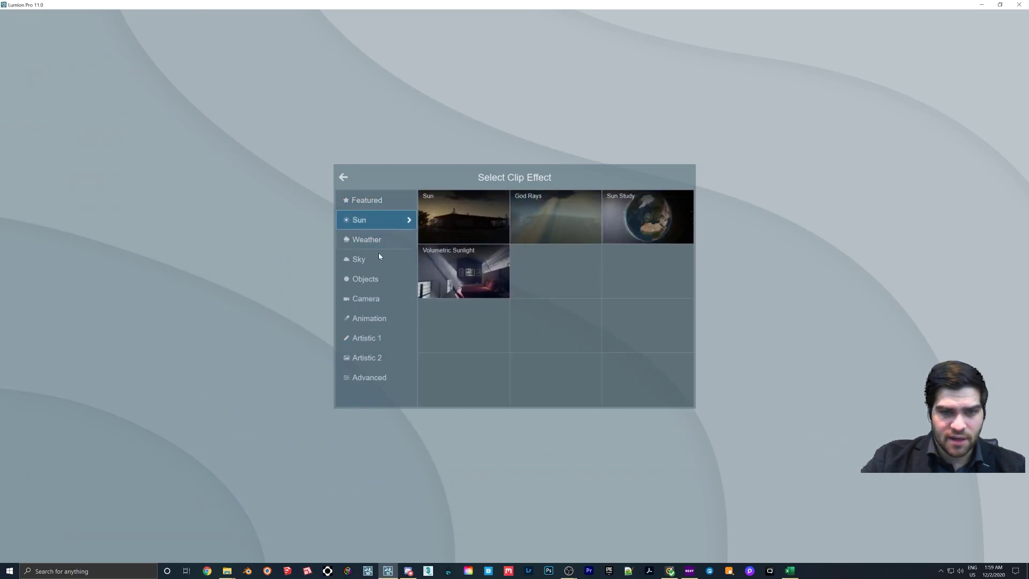
pyautogui.click(372, 284)
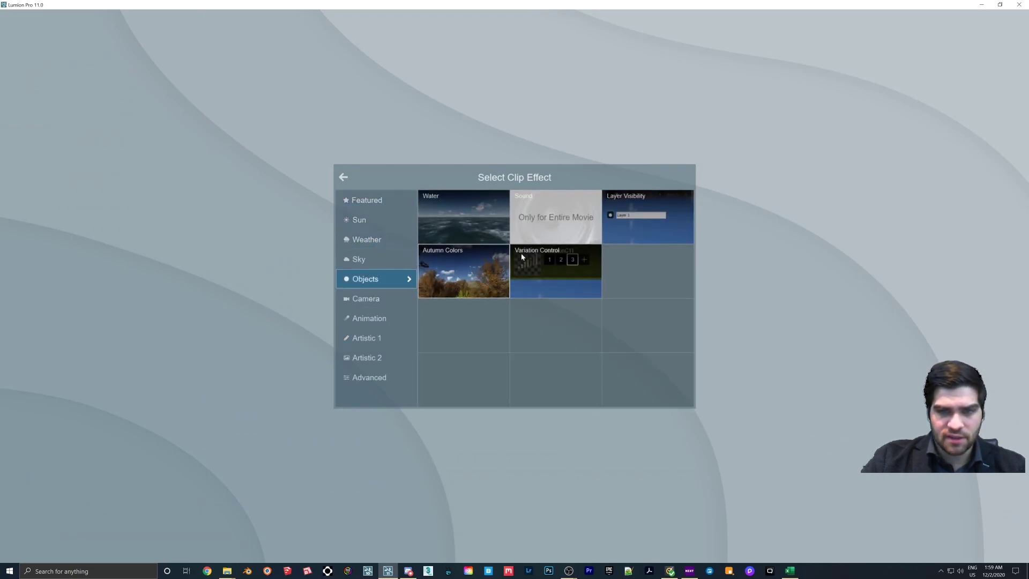
pyautogui.click(640, 225)
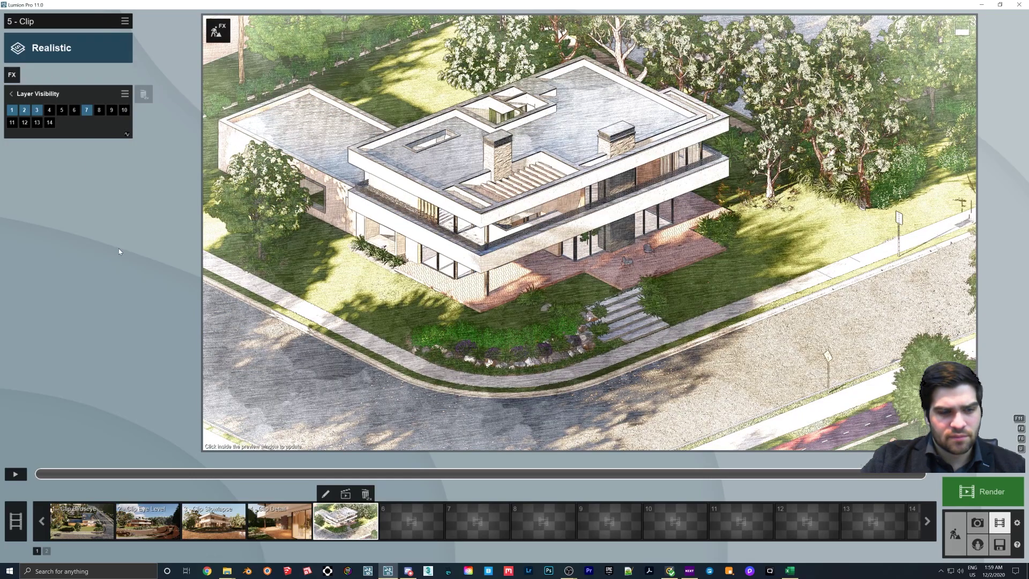
pyautogui.click(49, 111)
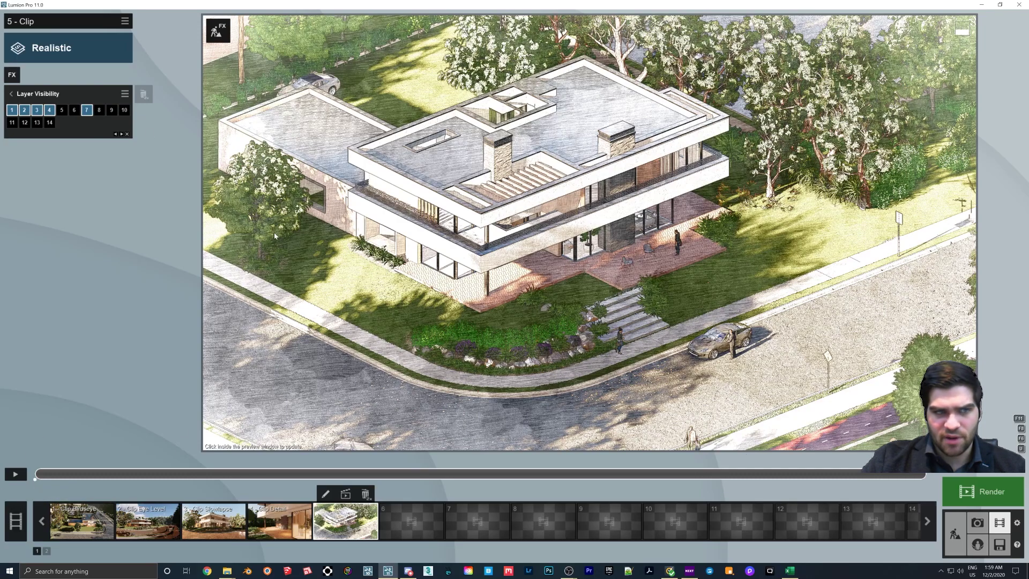
# - Refresh the clip preview at full quality, check Orthographic View settings, then return to Build mode
pyautogui.click(67, 98)
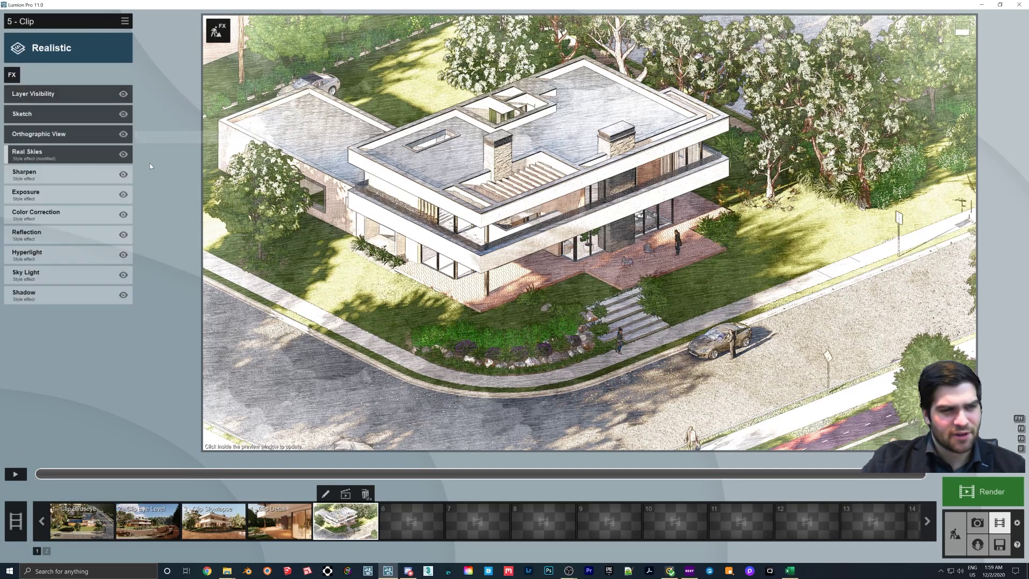
pyautogui.click(579, 223)
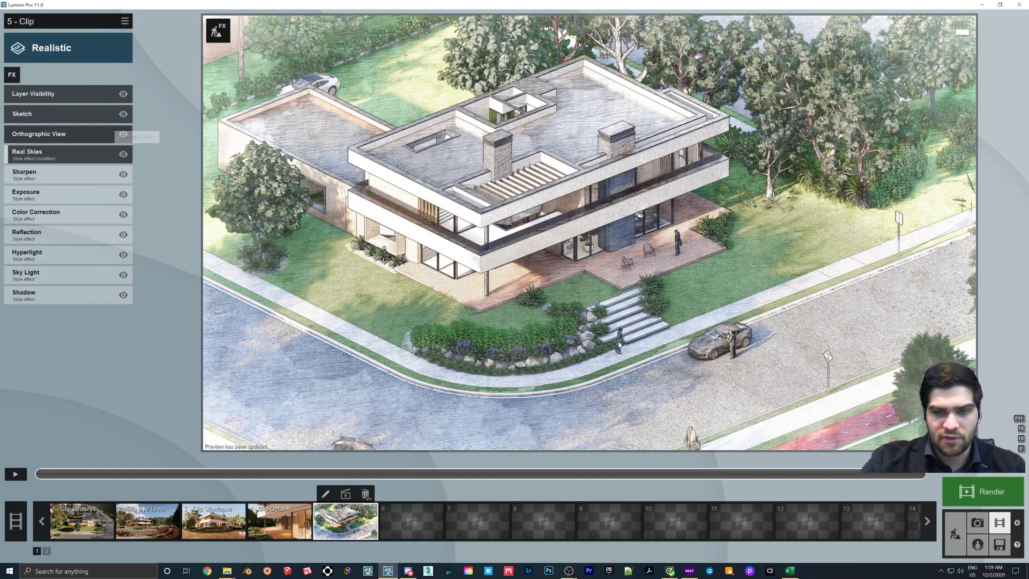
pyautogui.click(33, 134)
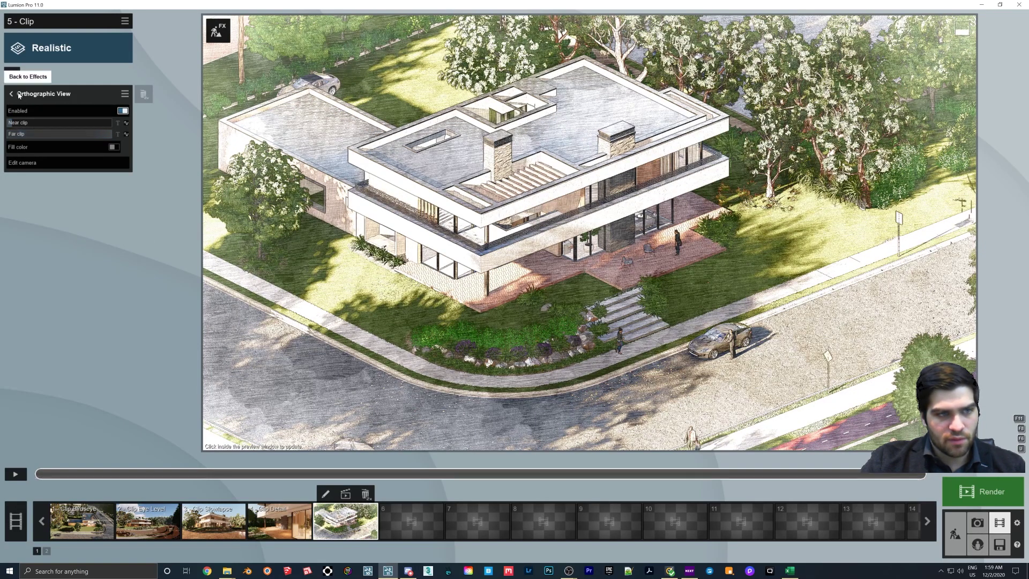
pyautogui.click(955, 534)
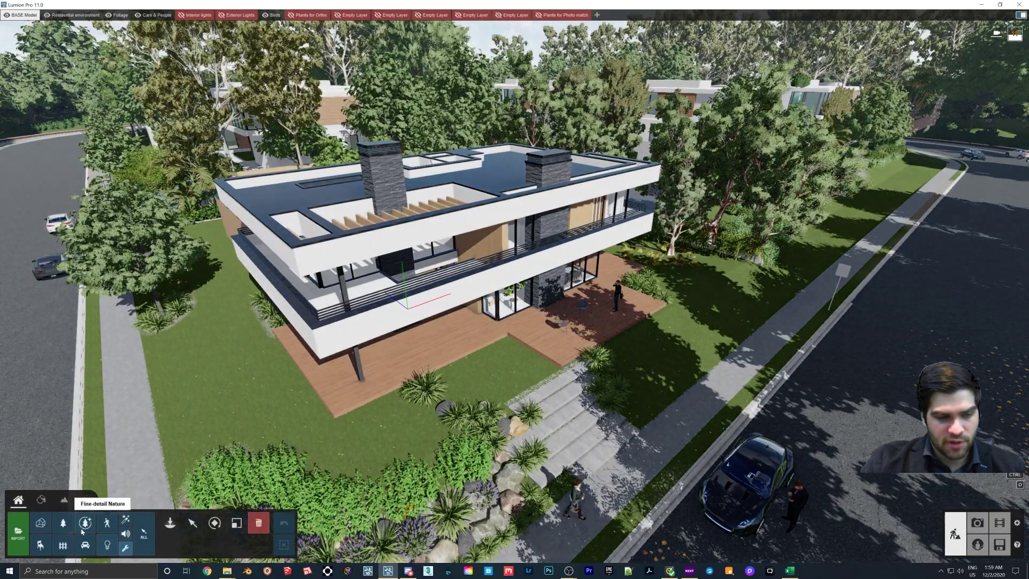
# - Place a Utilities Clip plane over the house, raise it to cut through, then return to Movie mode
pyautogui.click(170, 524)
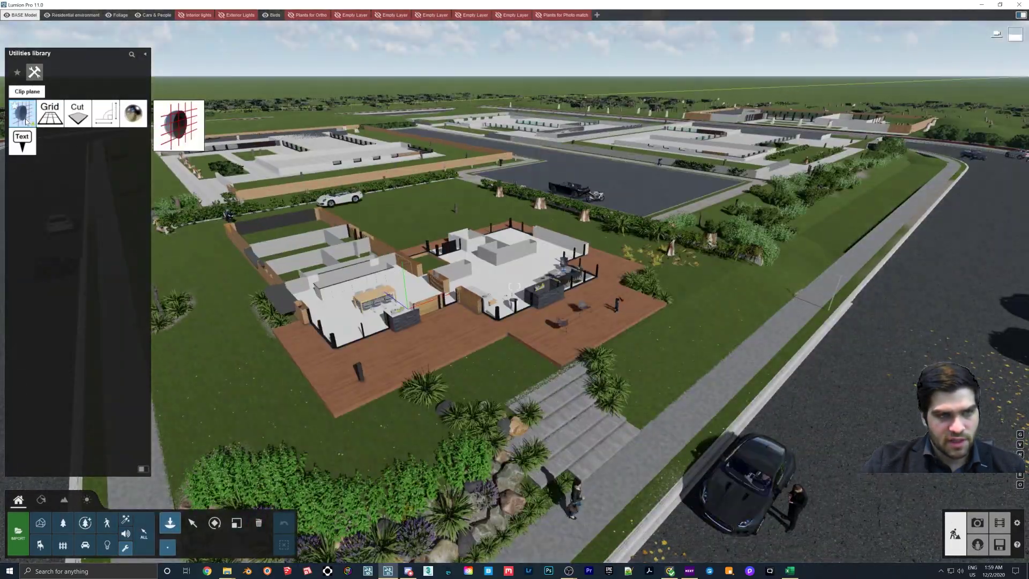
pyautogui.click(337, 305)
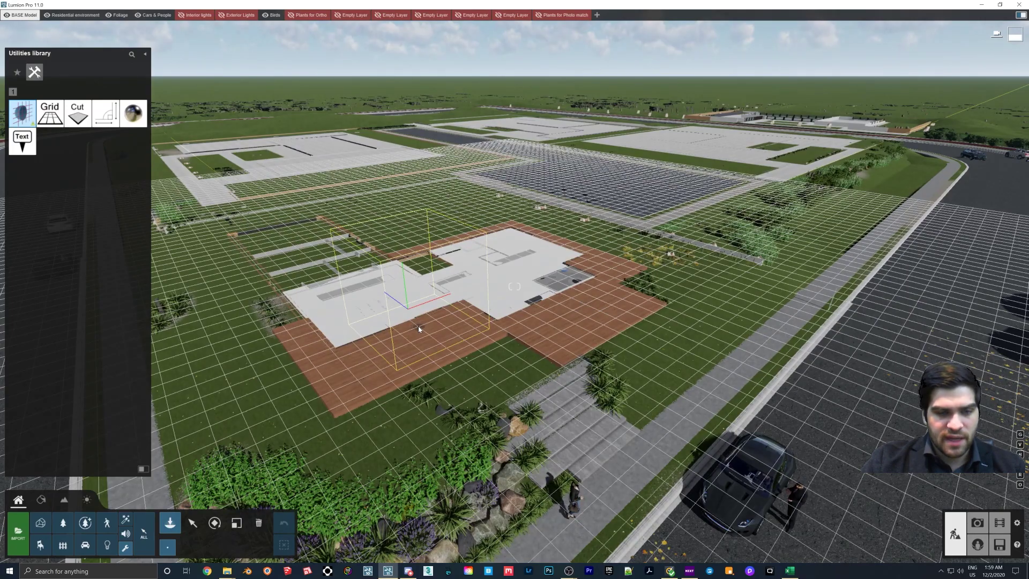
pyautogui.click(194, 524)
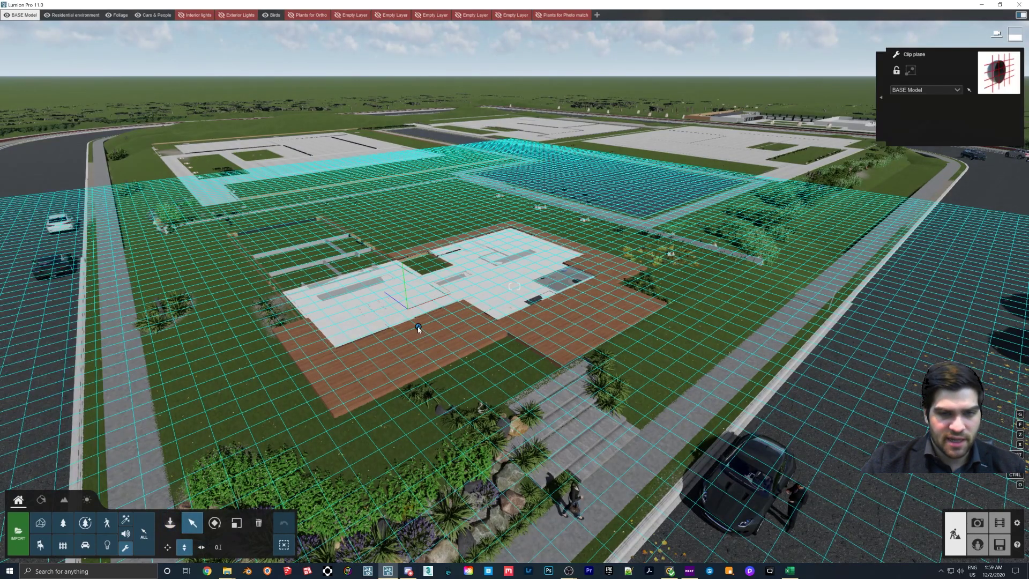
pyautogui.moveTo(419, 326); pyautogui.dragTo(425, 366)
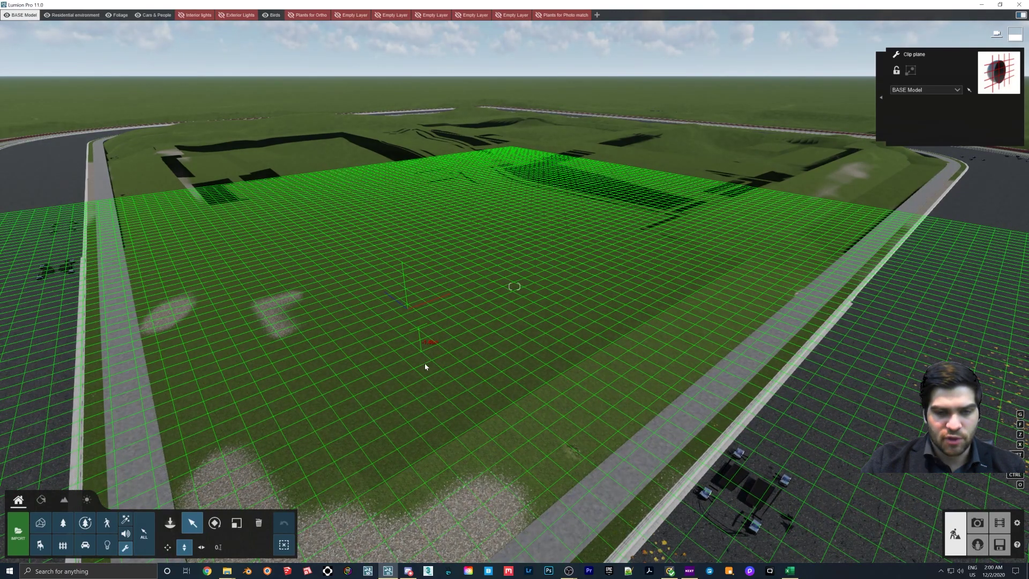
pyautogui.moveTo(425, 367); pyautogui.dragTo(425, 367)
pyautogui.click(995, 527)
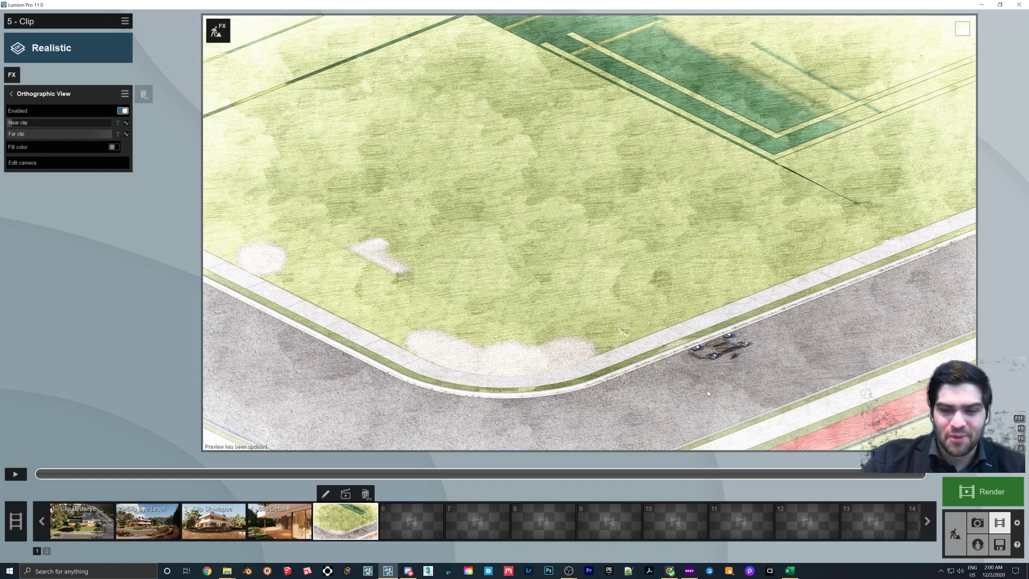
# - Add the Animation > Advanced Move effect to clip 5
pyautogui.click(11, 94)
pyautogui.click(12, 74)
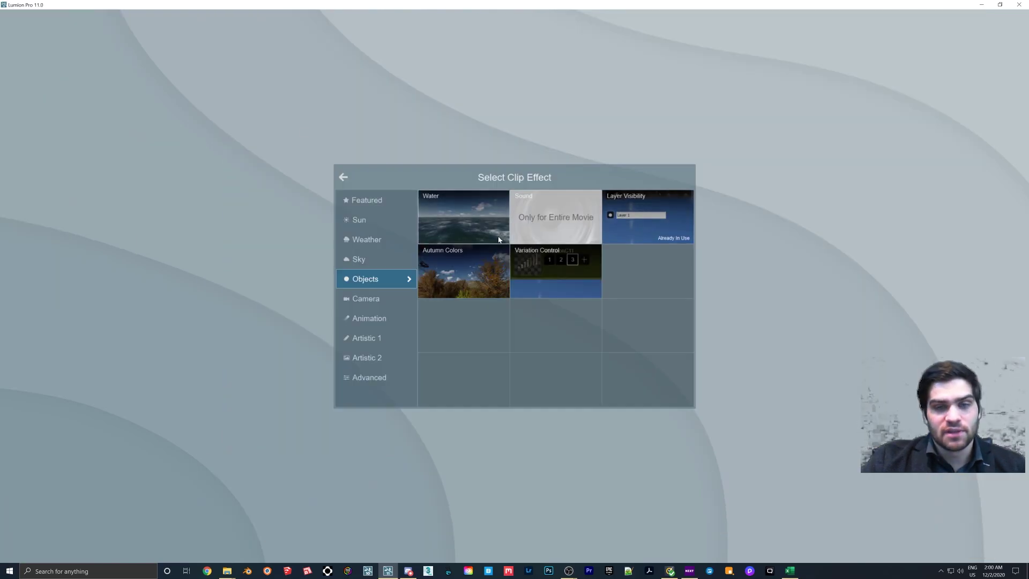
pyautogui.click(375, 262)
pyautogui.click(377, 298)
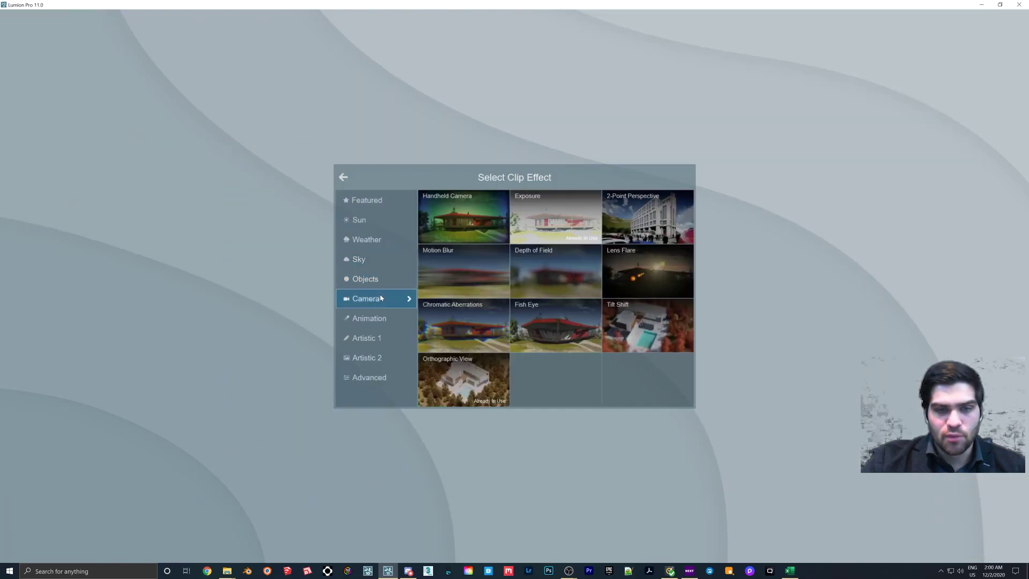
pyautogui.click(381, 317)
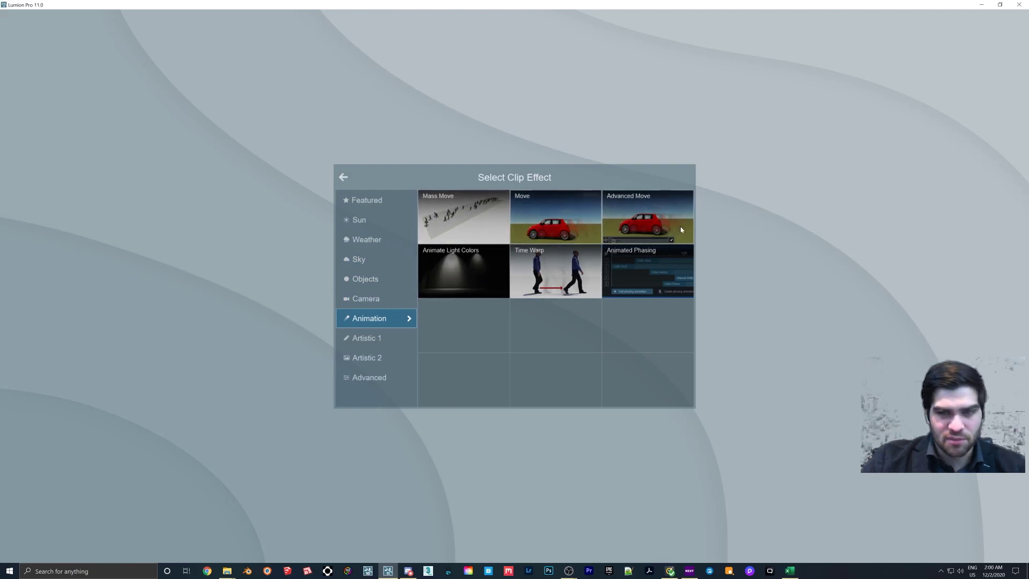
pyautogui.click(646, 229)
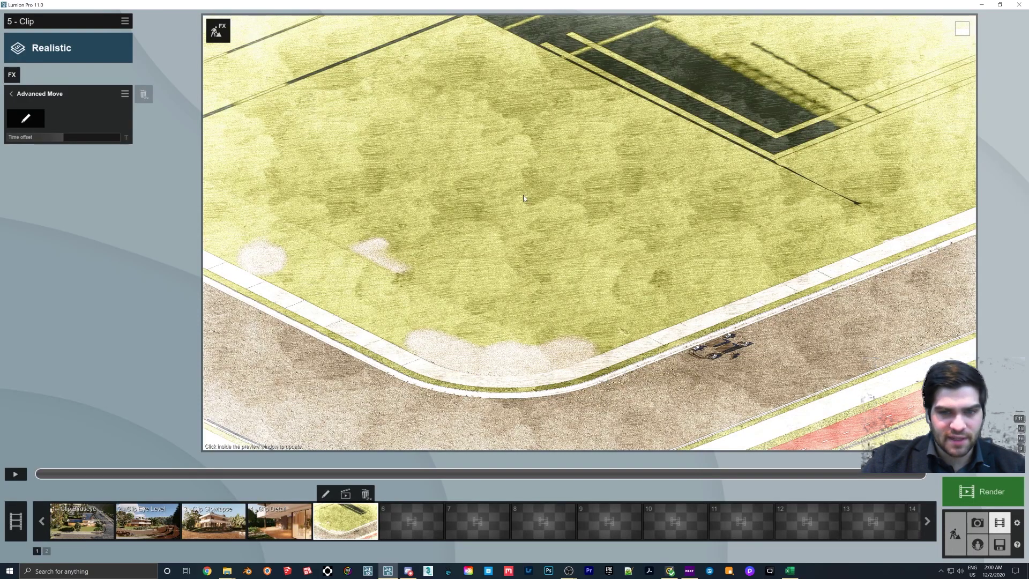
# - Animate the selected clip plane to rise to 9.45m at 9.2 seconds, and confirm the edit
pyautogui.click(26, 119)
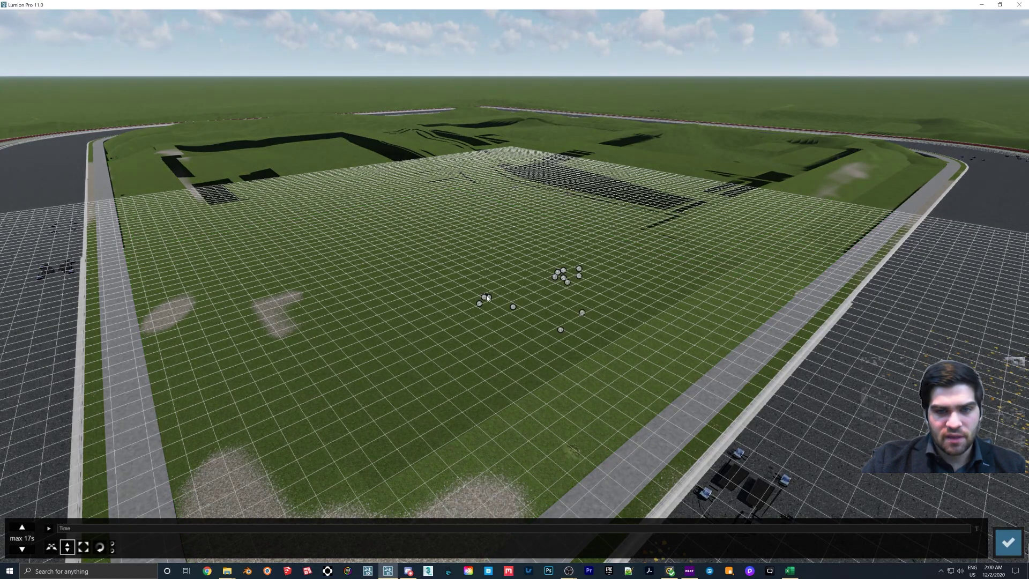
pyautogui.moveTo(422, 353); pyautogui.dragTo(397, 291)
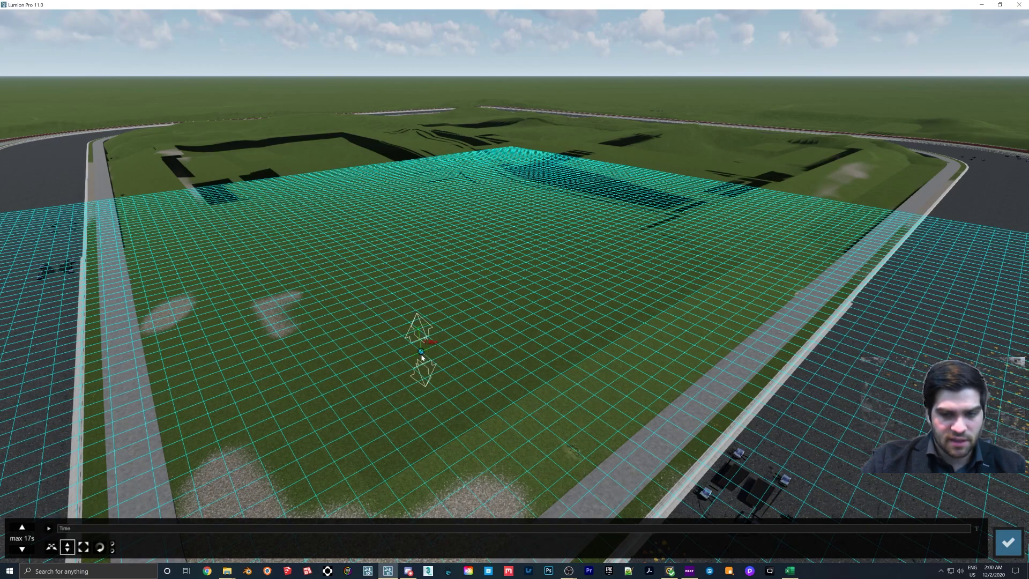
pyautogui.moveTo(422, 358); pyautogui.dragTo(423, 361)
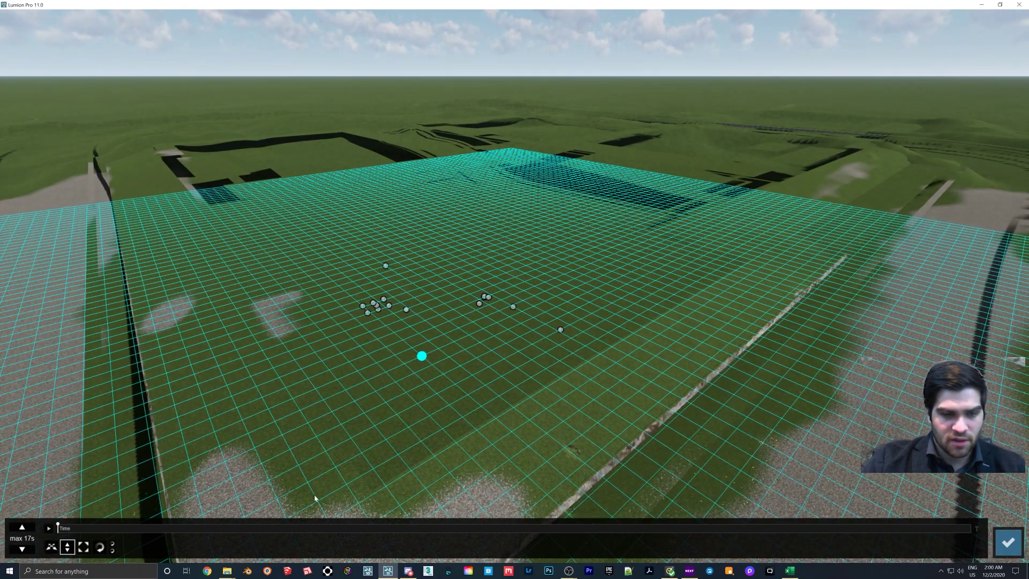
pyautogui.moveTo(100, 529); pyautogui.dragTo(563, 529)
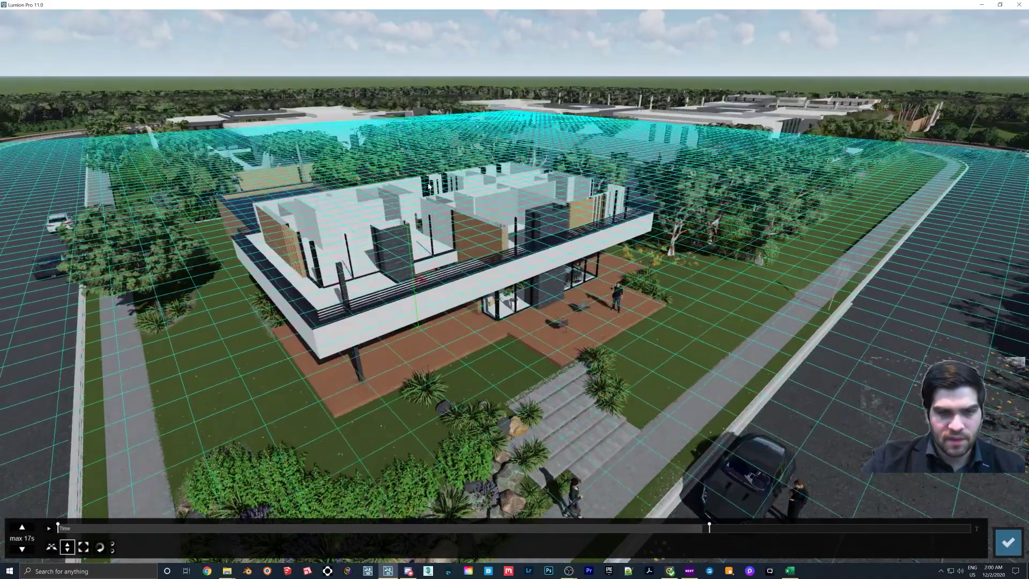
pyautogui.moveTo(442, 108); pyautogui.dragTo(455, 37)
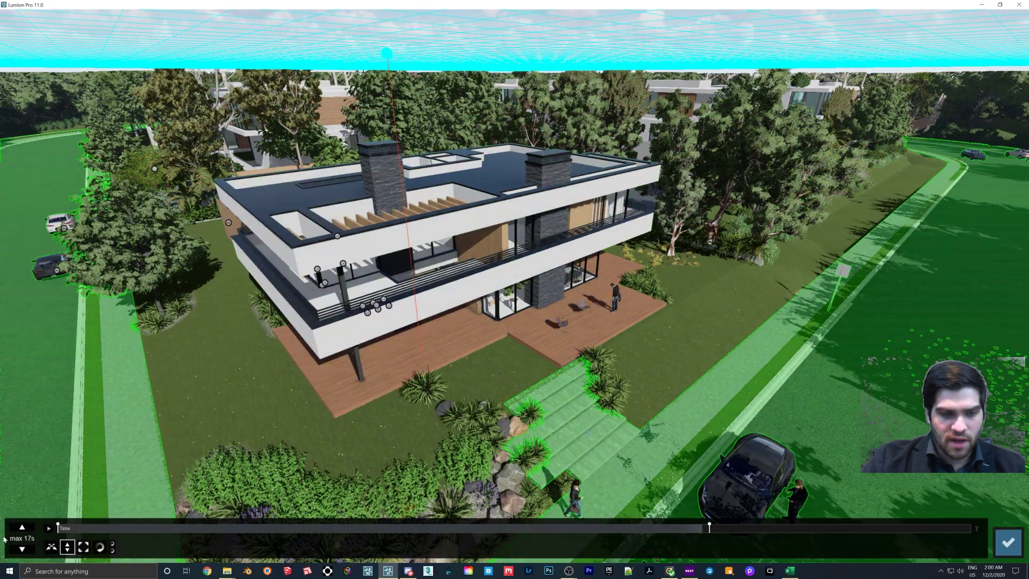
pyautogui.click(25, 530)
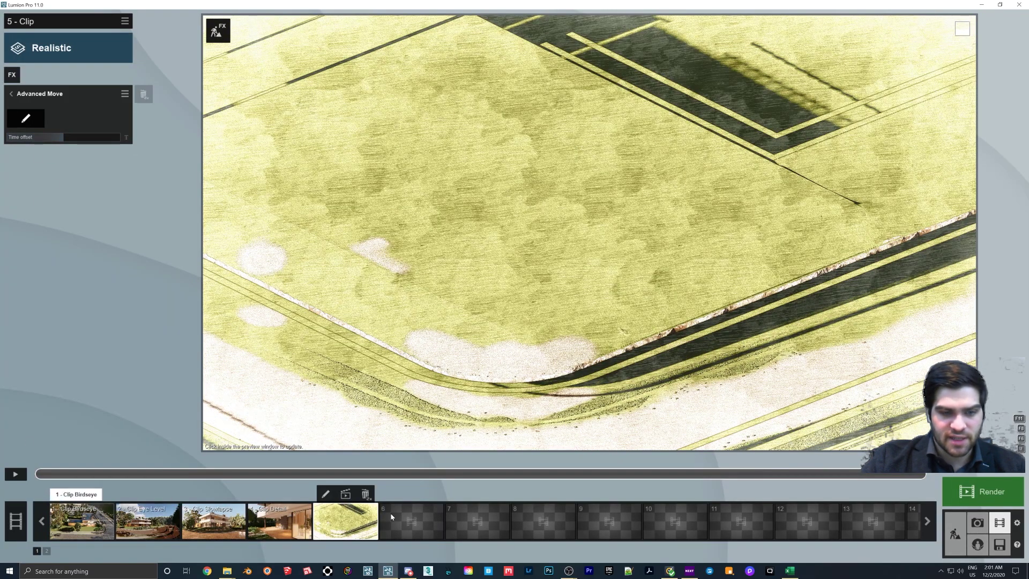
# - Play the clip preview and lower clip 5's Exposure from 0.4 to 0.3
pyautogui.click(17, 474)
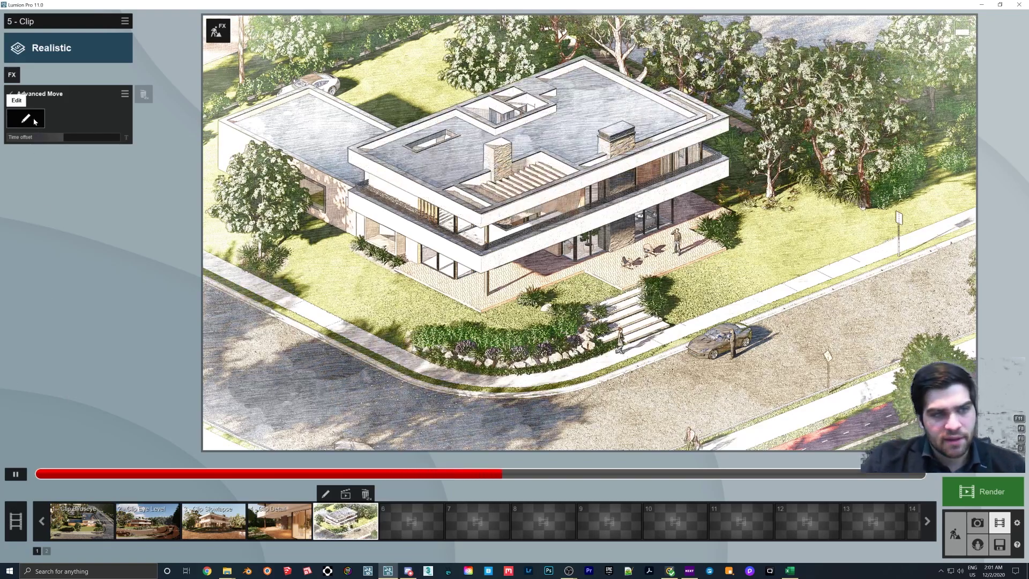
pyautogui.click(11, 93)
pyautogui.click(56, 212)
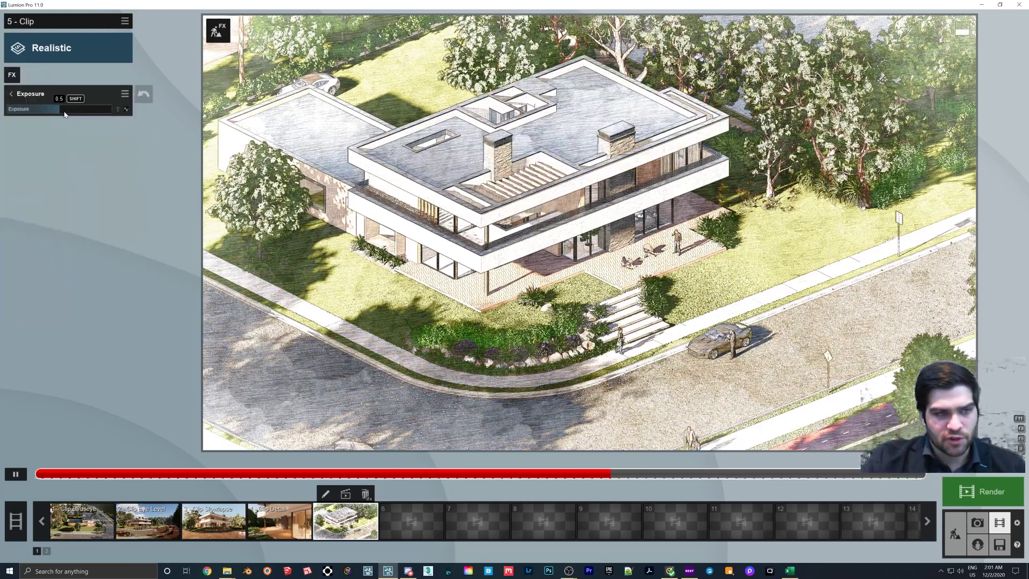
pyautogui.moveTo(53, 112); pyautogui.dragTo(41, 112)
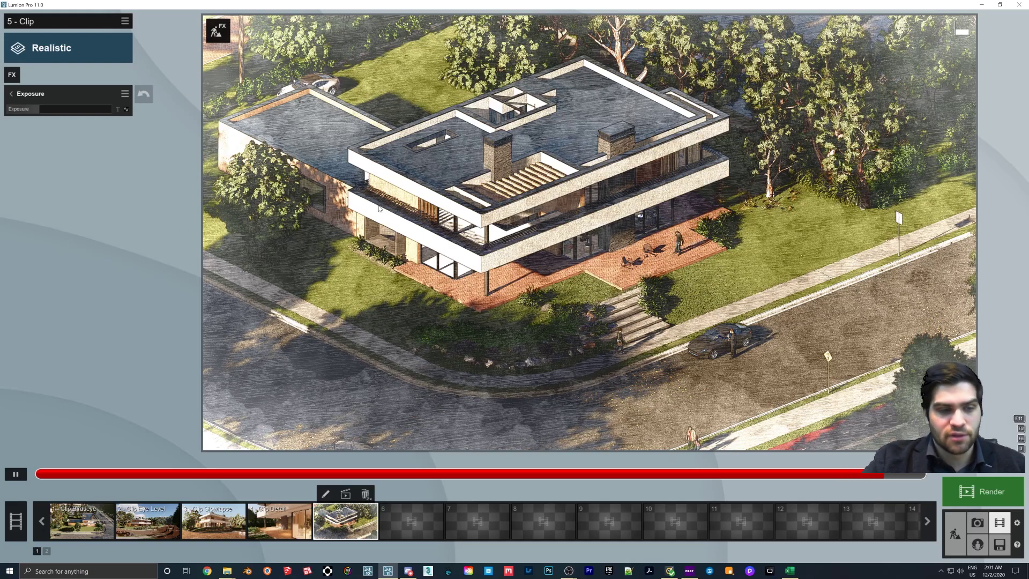
# - Pause clip 5's preview playback
pyautogui.click(23, 477)
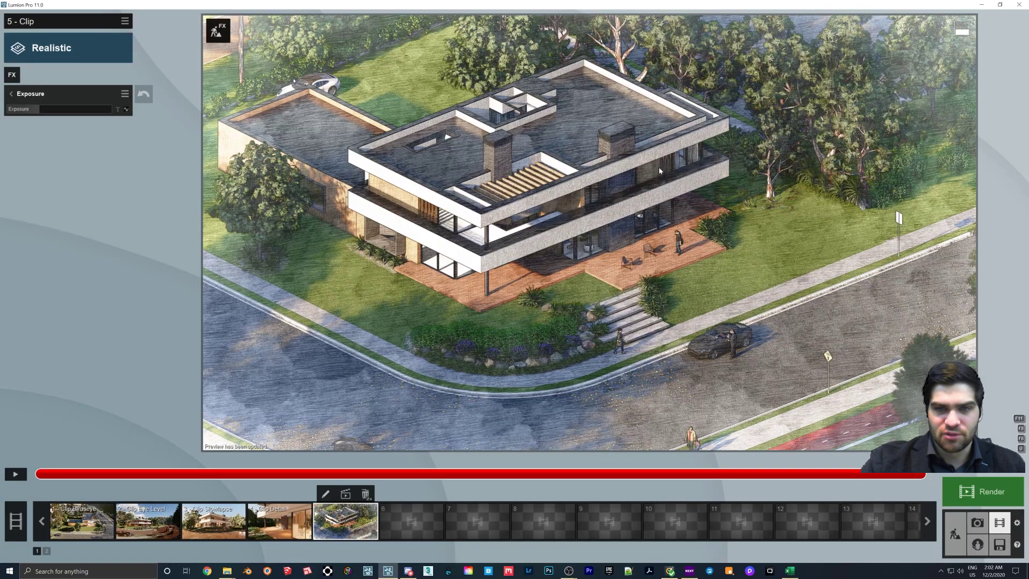
# - In Build mode, fly the camera to look down on the flat roof, then enter Photo mode
pyautogui.click(11, 93)
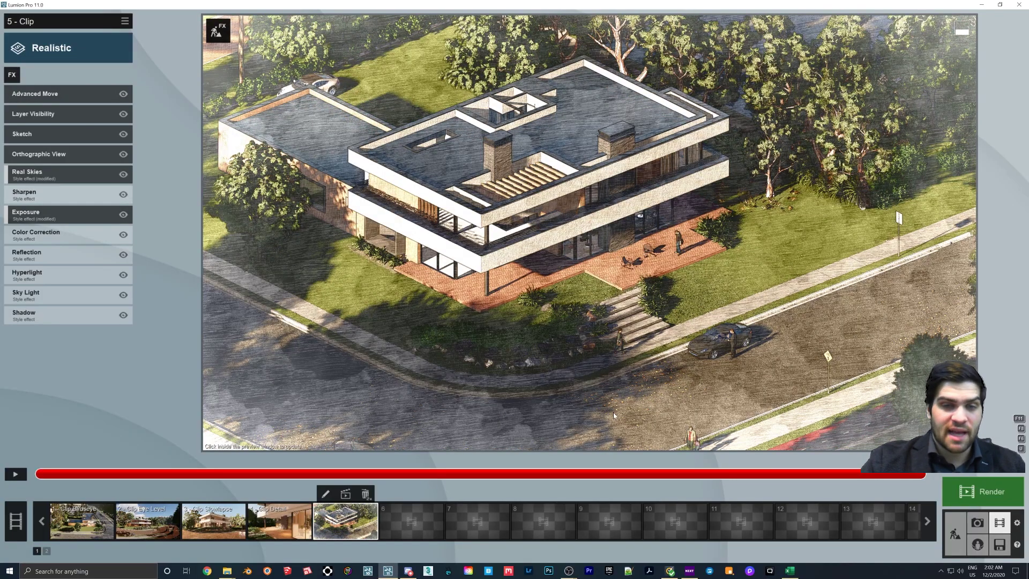
pyautogui.click(955, 533)
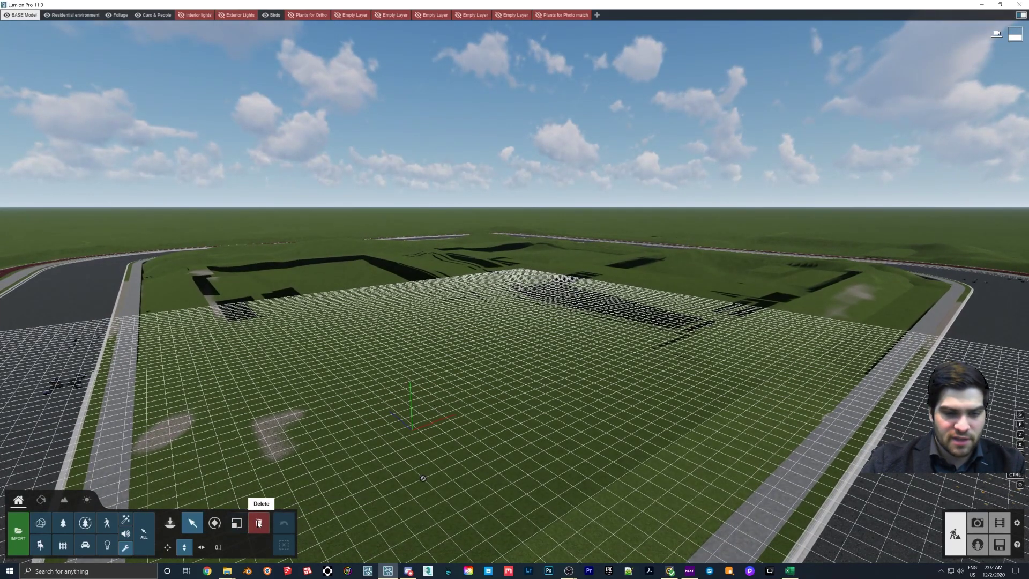
pyautogui.press('w')
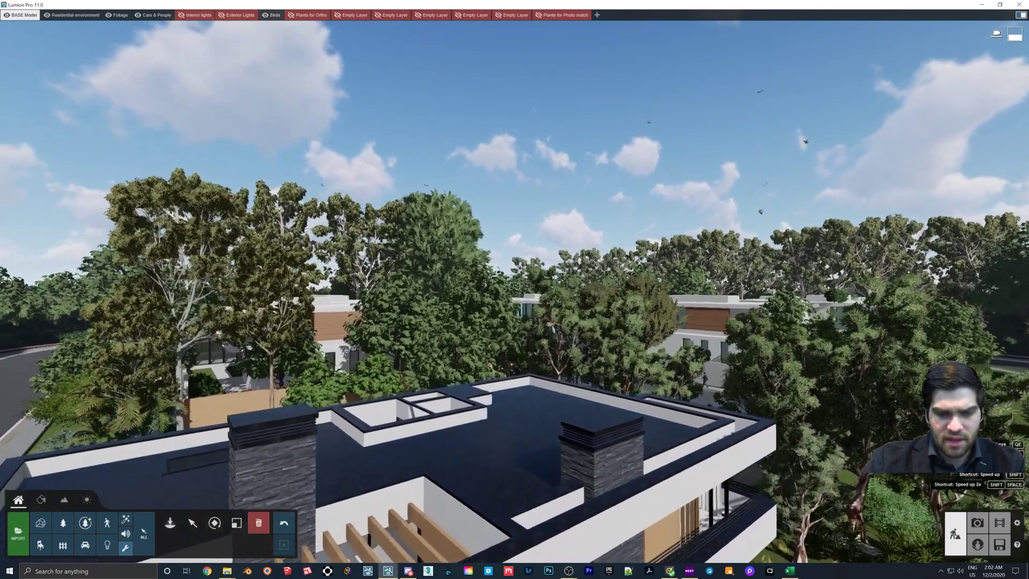
pyautogui.moveTo(589, 368); pyautogui.dragTo(588, 368, button='right')
pyautogui.press('s')
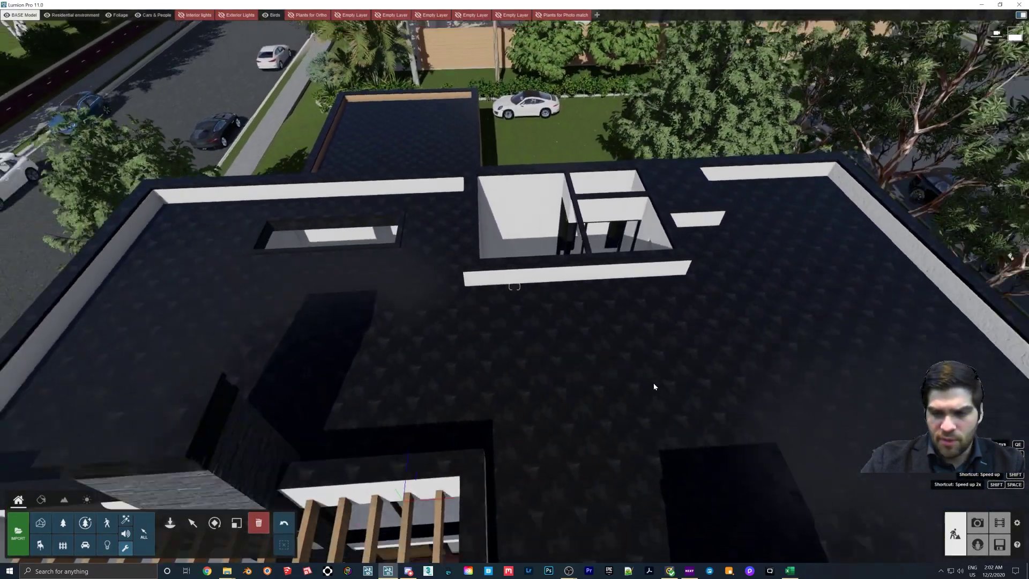
pyautogui.press('F10')
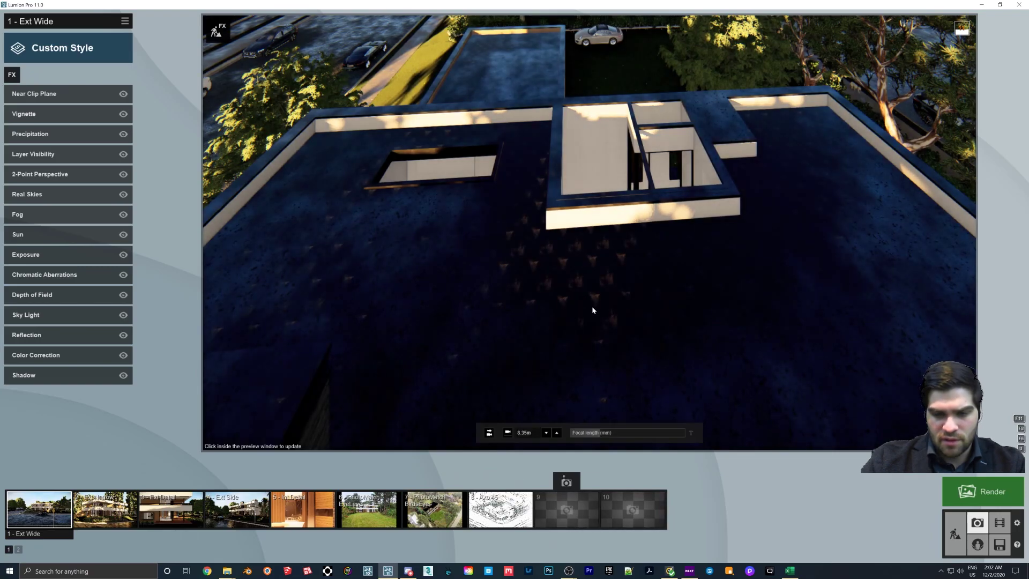
# - Store the current view as photo 9, pulling the camera back over the house and streets
pyautogui.click(566, 481)
pyautogui.press('w')
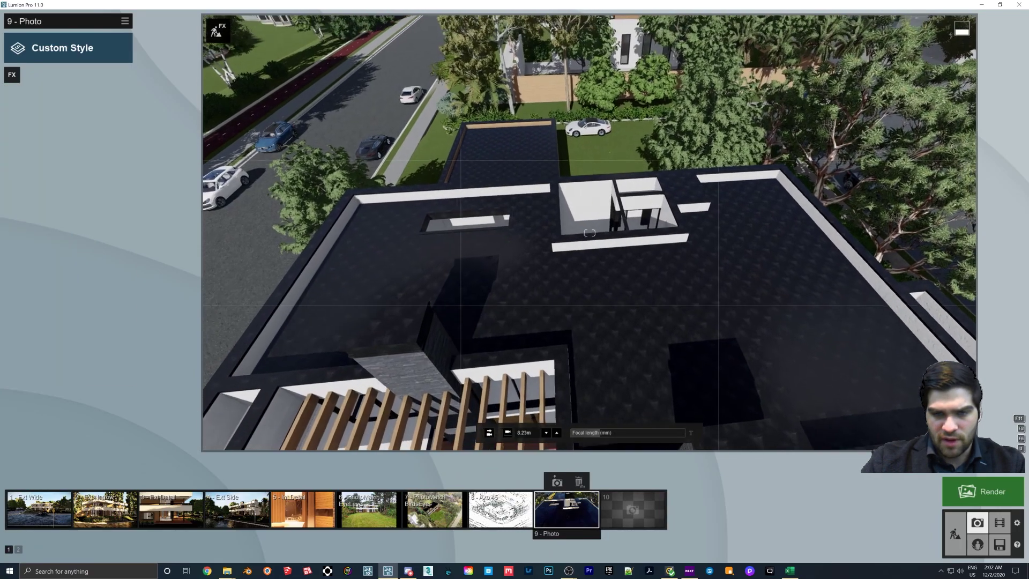
pyautogui.press('s')
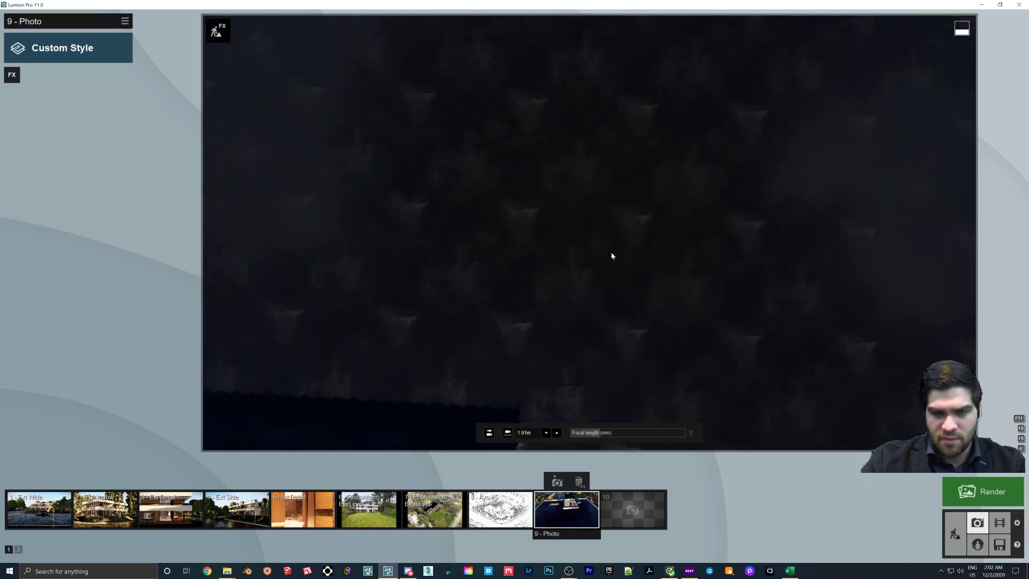
pyautogui.press('s')
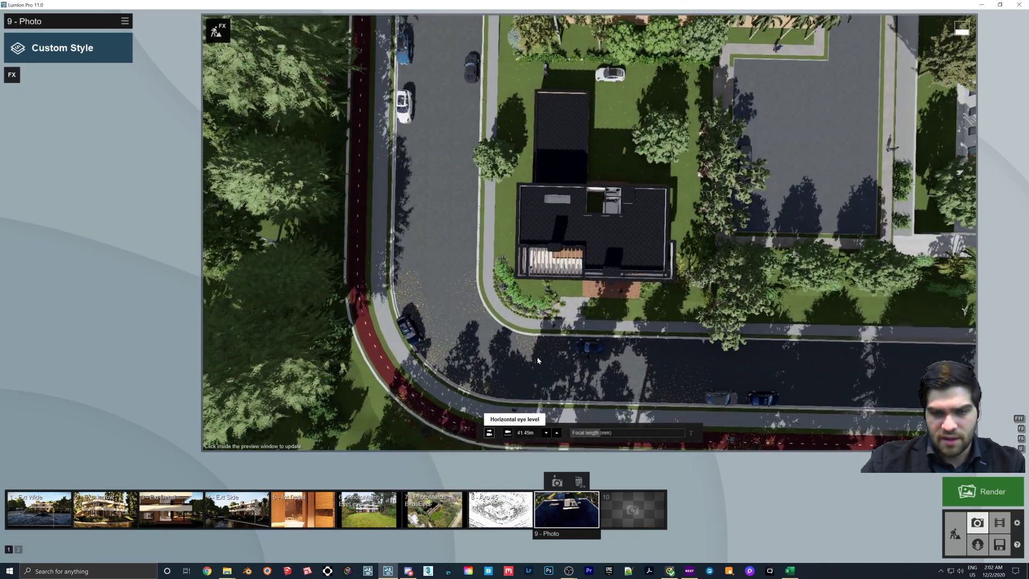
pyautogui.moveTo(545, 378); pyautogui.dragTo(545, 377, button='right')
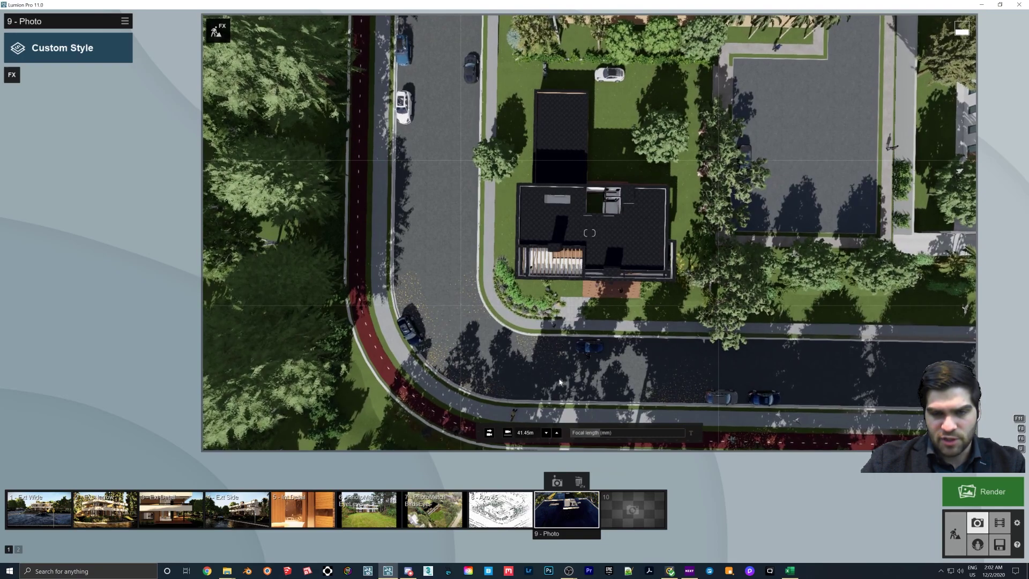
pyautogui.click(88, 56)
pyautogui.click(345, 181)
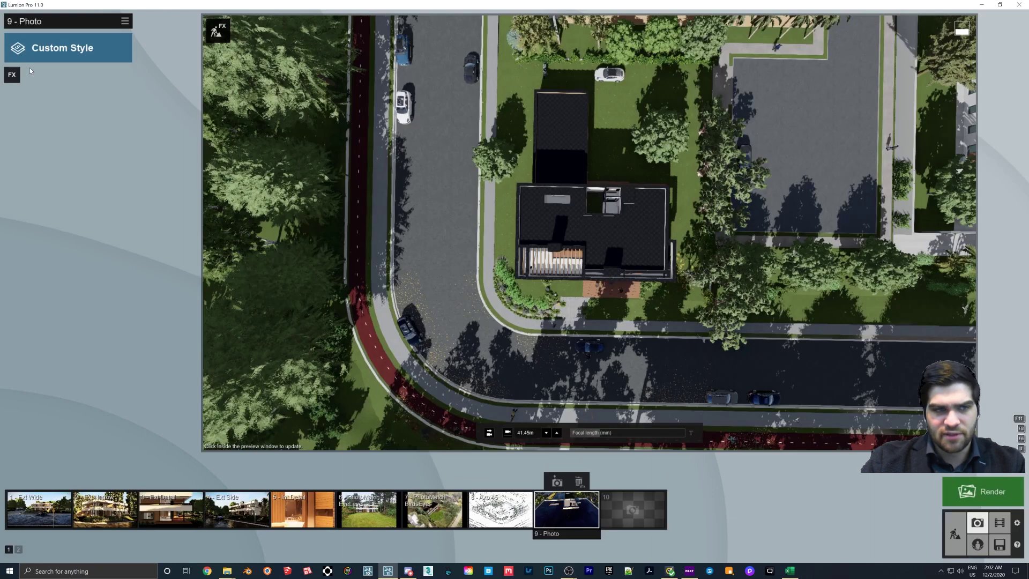
# - Add and enable Featured > Orthographic View on photo 9 with a straight top-down pitch, saving the camera
pyautogui.click(11, 73)
pyautogui.click(358, 200)
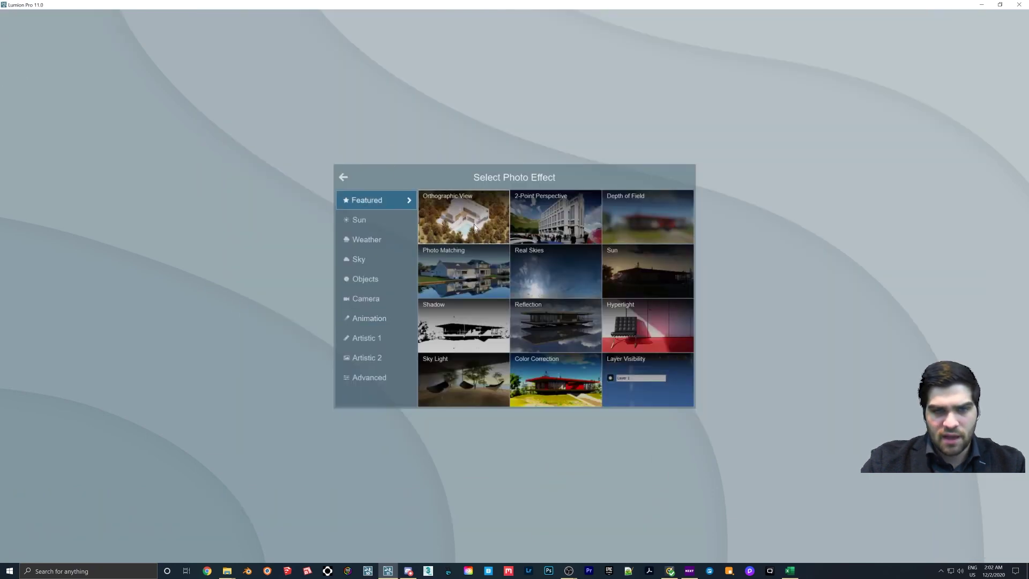
pyautogui.click(474, 223)
pyautogui.click(69, 109)
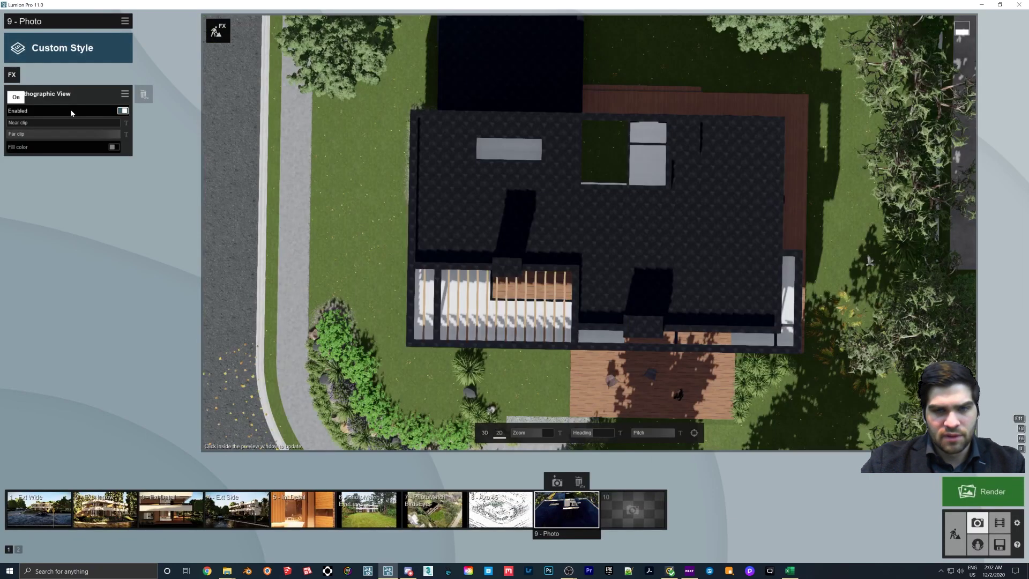
pyautogui.click(539, 435)
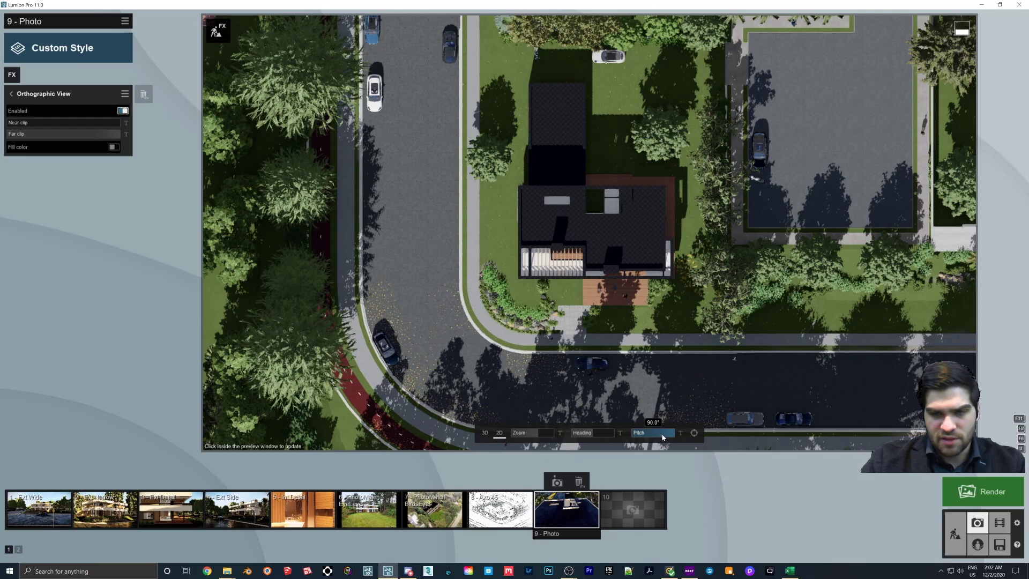
pyautogui.click(664, 437)
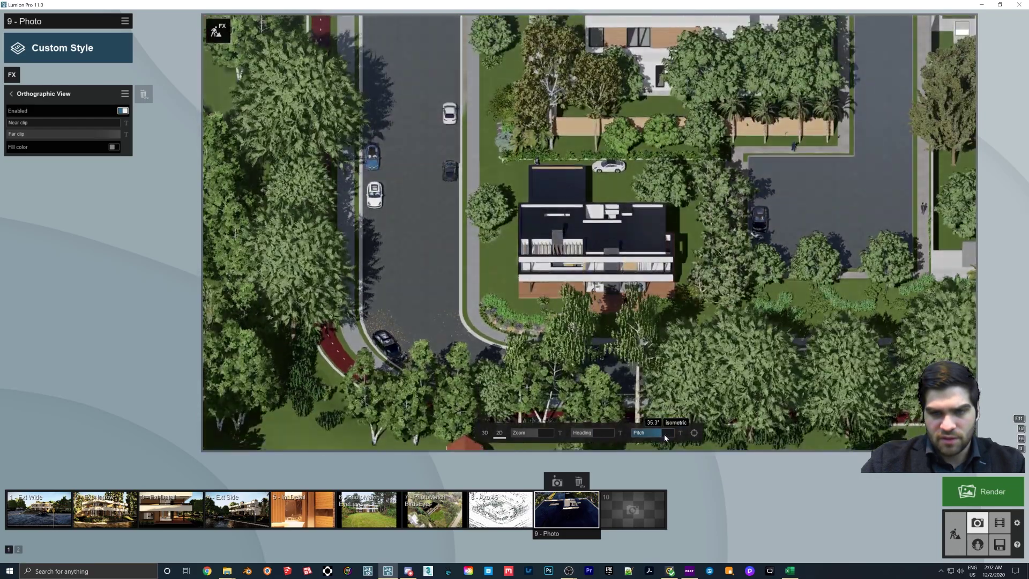
pyautogui.click(663, 434)
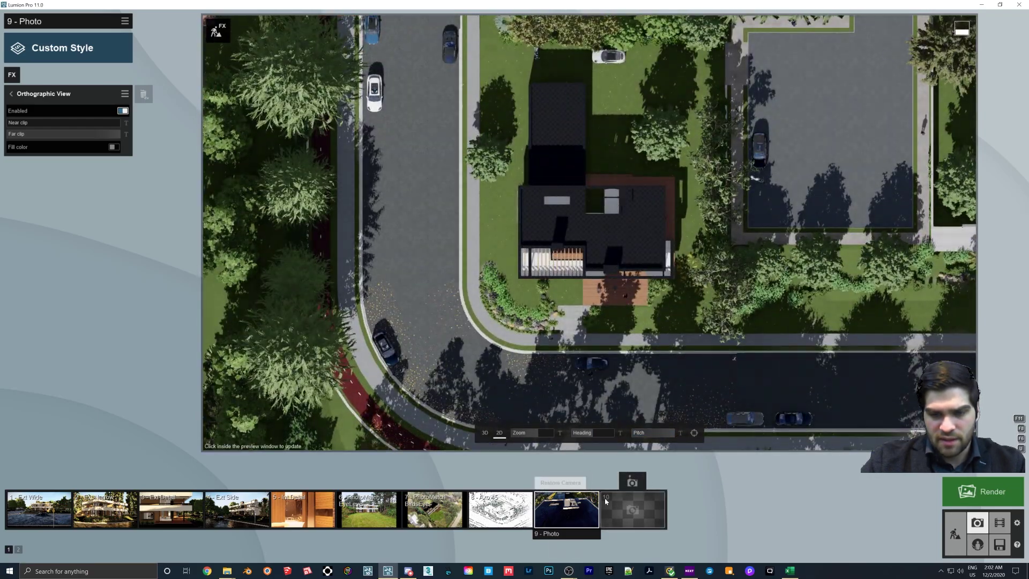
pyautogui.click(559, 484)
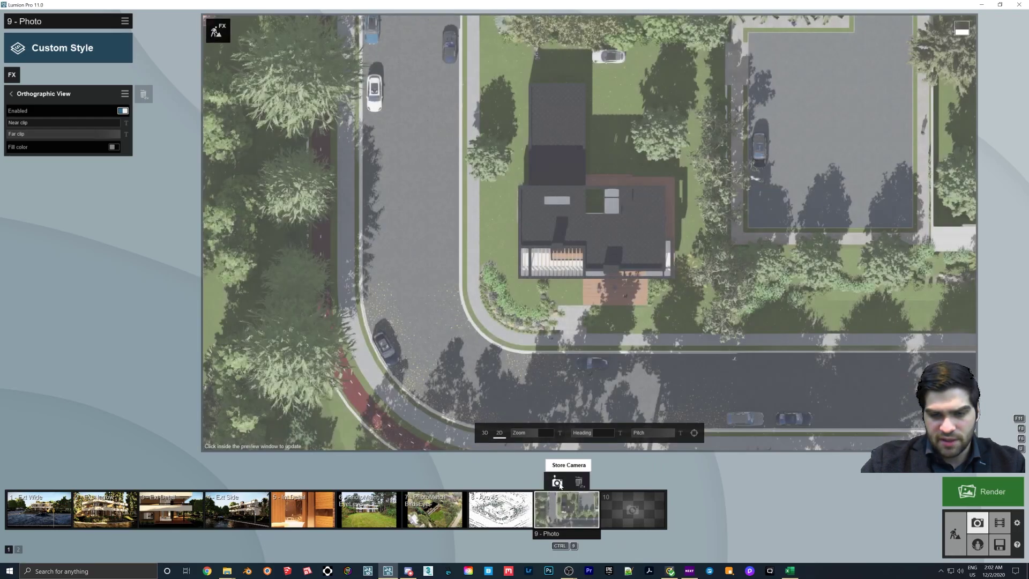
# - Set the orthographic zoom to 21.4m, save it into photo 9, and return to Build mode
pyautogui.click(545, 434)
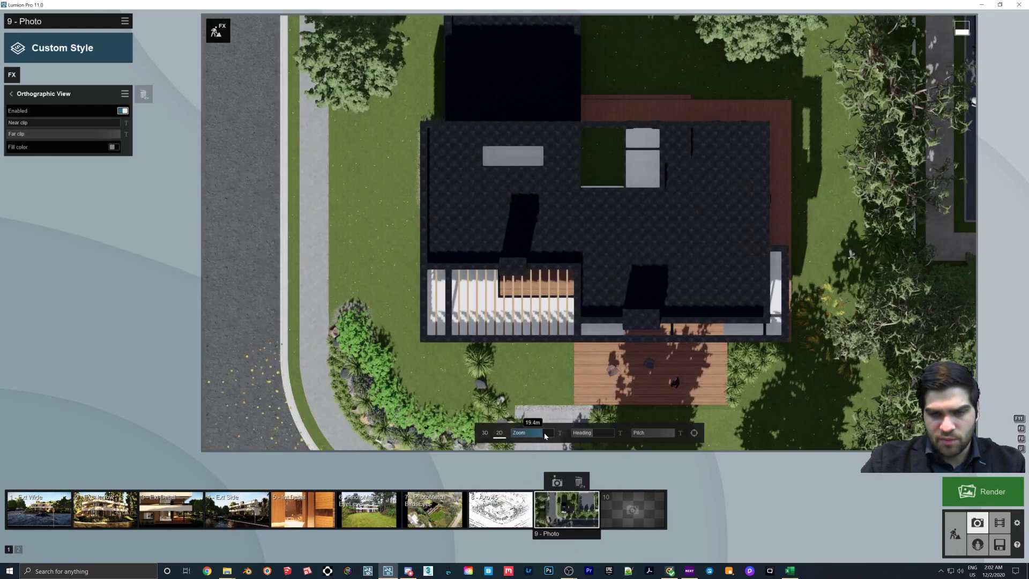
pyautogui.click(544, 434)
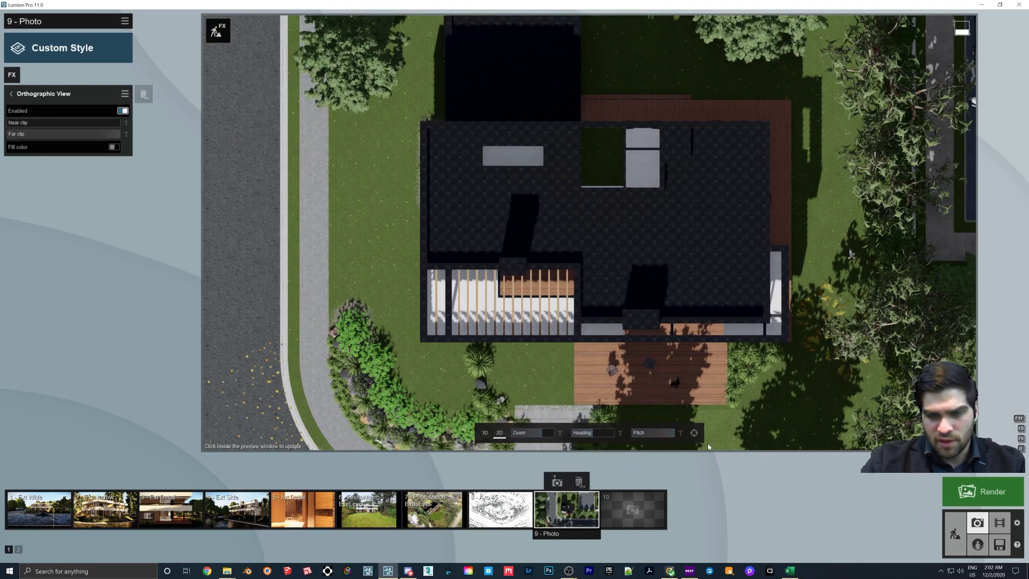
pyautogui.click(557, 482)
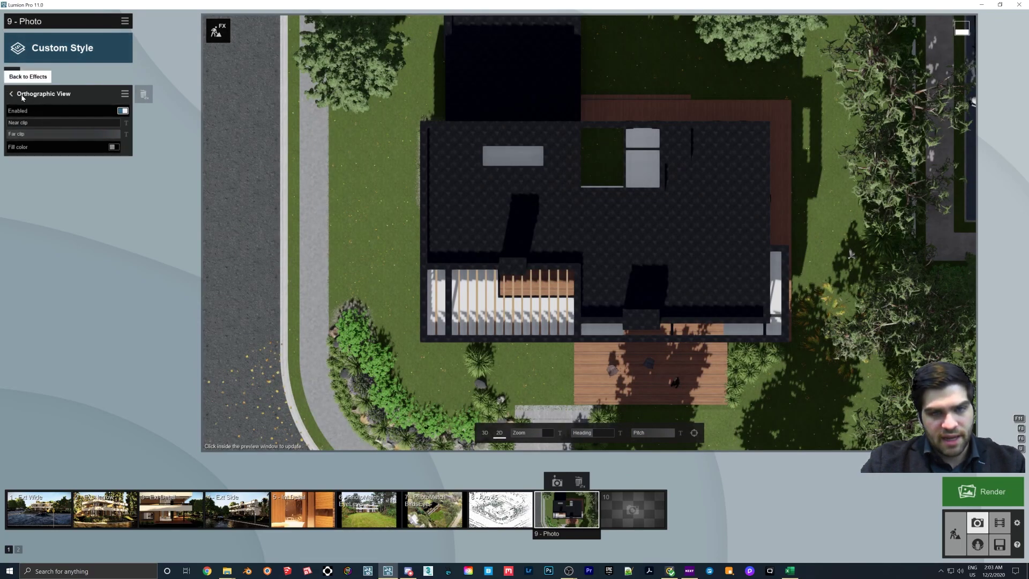
pyautogui.click(18, 96)
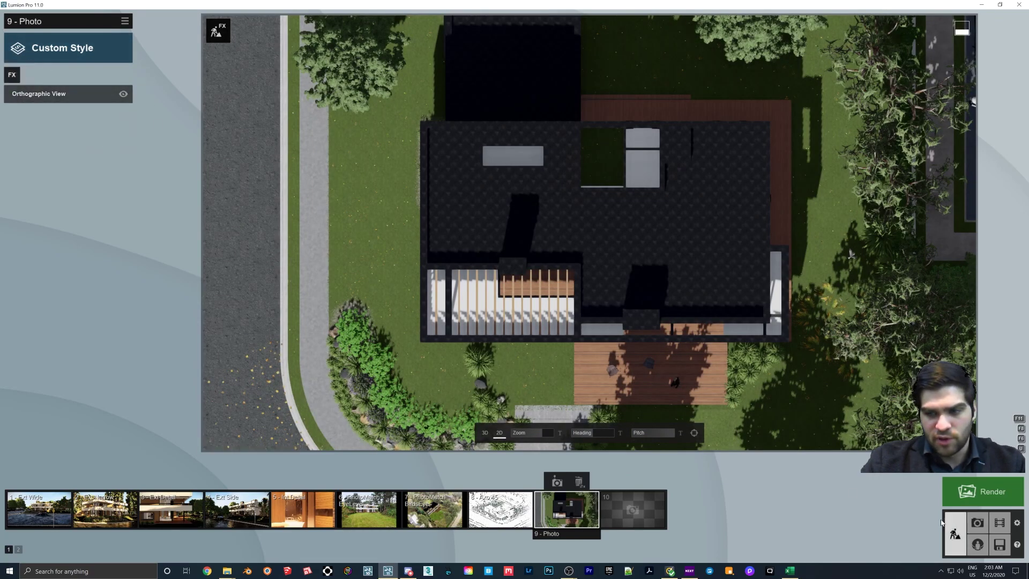
pyautogui.click(955, 533)
# - Place a Utilities Clip plane on the house, move it to slice the upper floor, then check in Photo mode
pyautogui.click(170, 523)
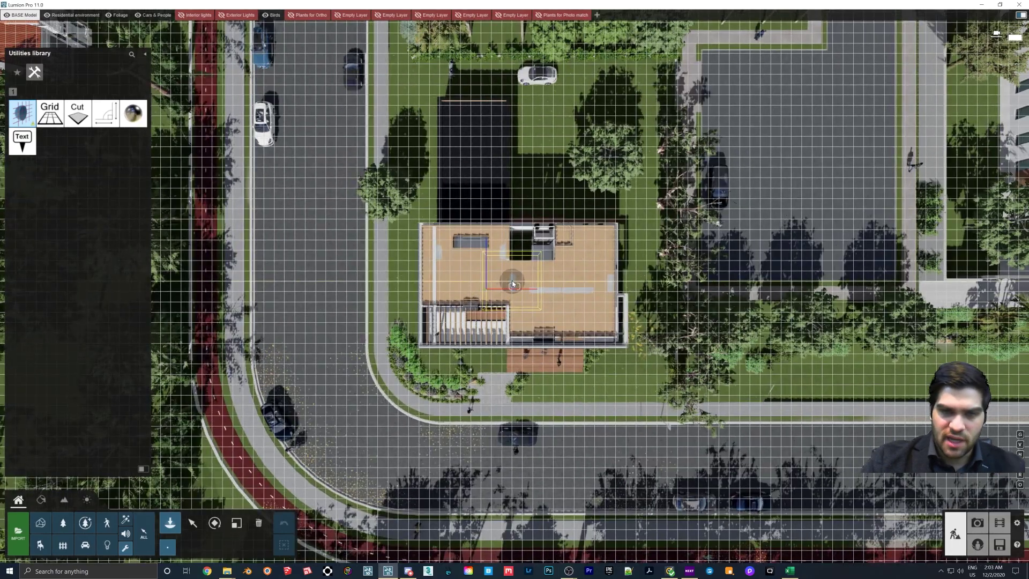
pyautogui.click(512, 284)
pyautogui.click(192, 523)
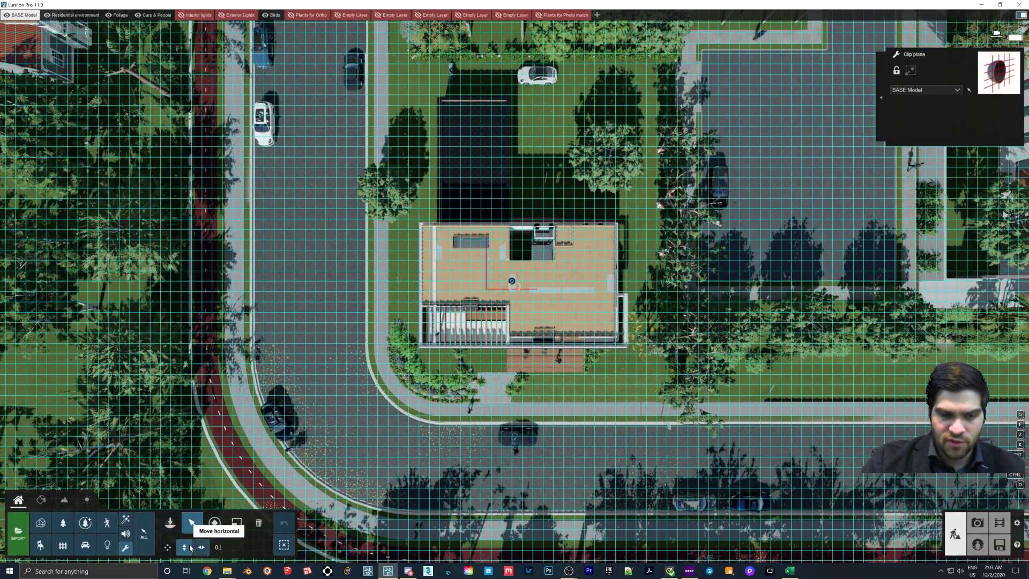
pyautogui.moveTo(511, 281); pyautogui.dragTo(534, 362)
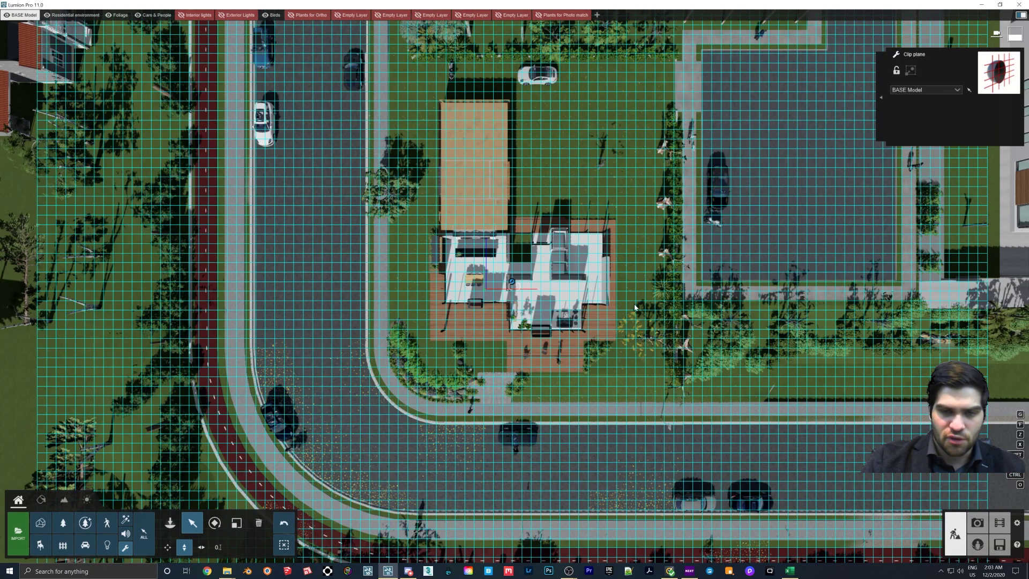
pyautogui.click(977, 522)
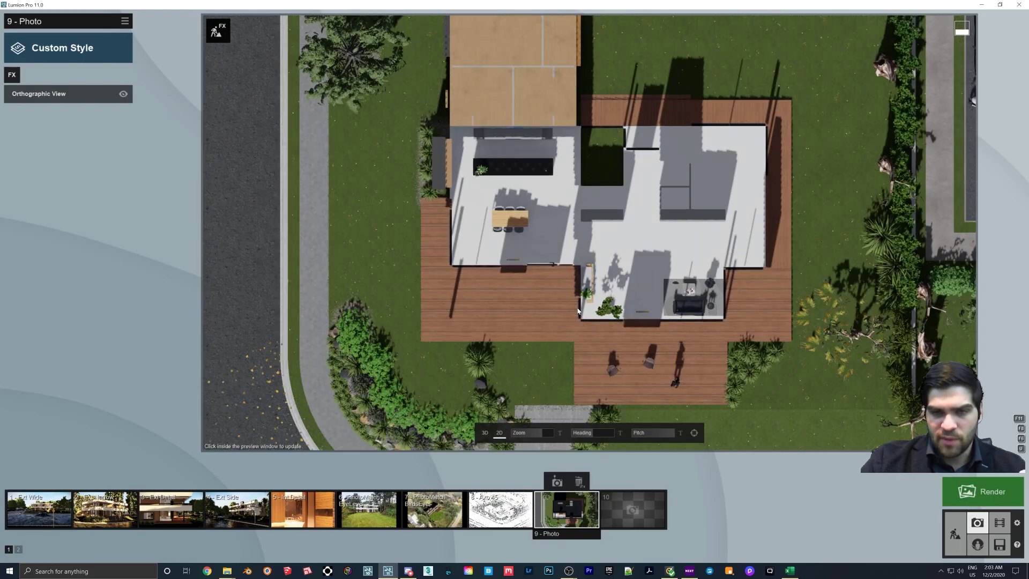
# - Select the house's yellow material, accept the material edits, and return to photo 9
pyautogui.click(578, 311)
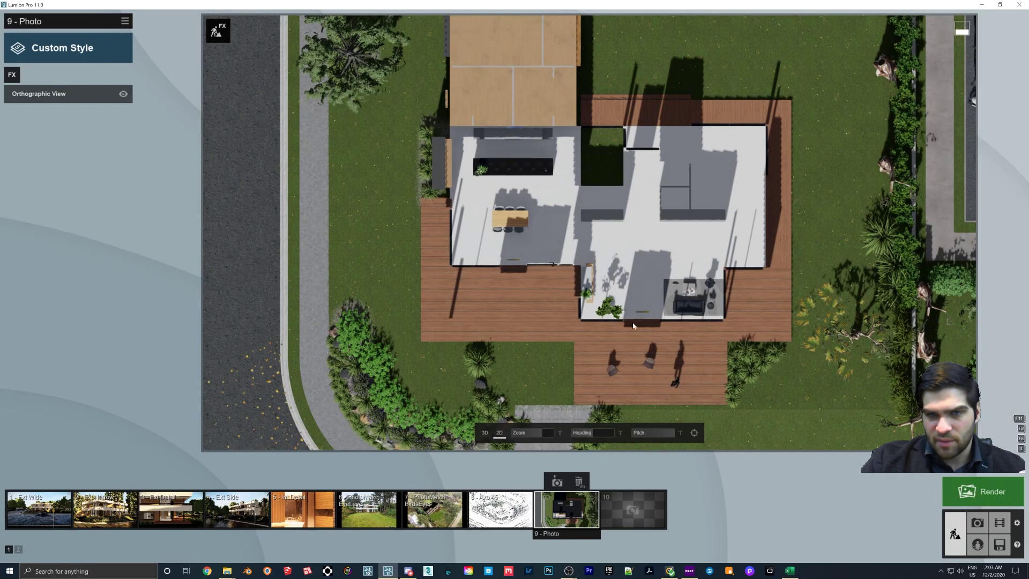
pyautogui.click(956, 533)
pyautogui.click(41, 499)
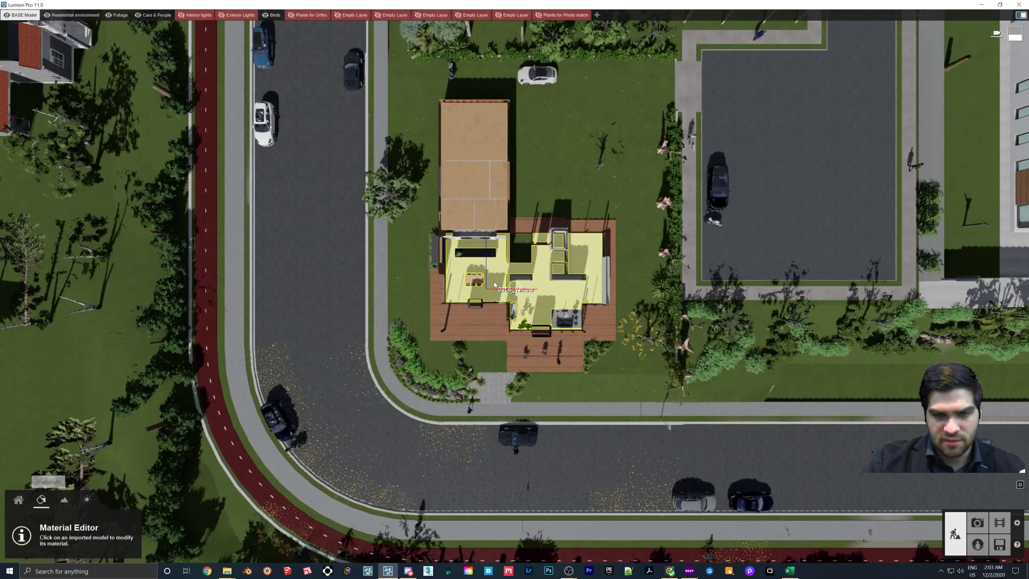
pyautogui.click(496, 280)
pyautogui.click(990, 541)
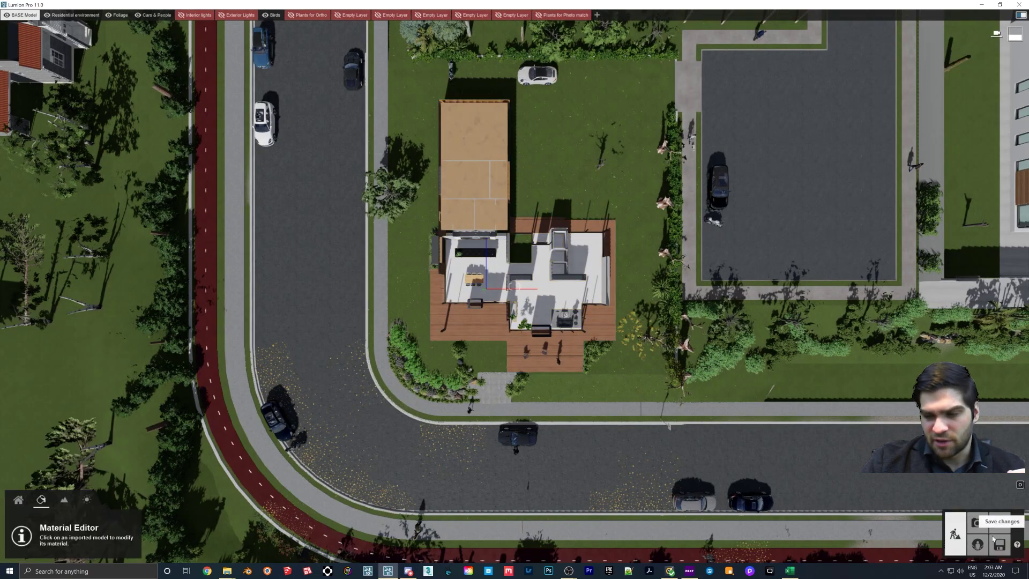
pyautogui.click(977, 522)
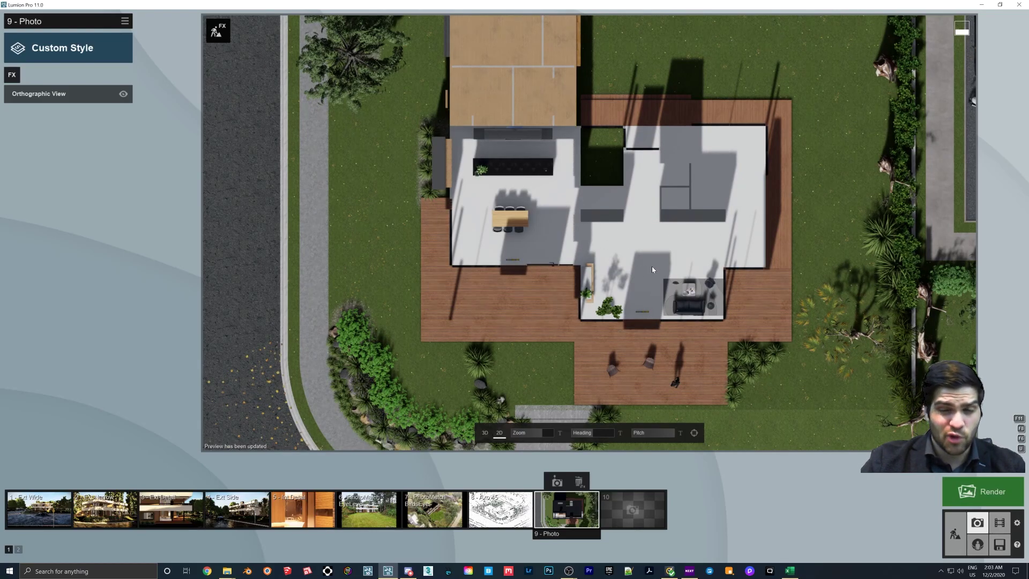
# - Apply the Realistic style to photo 9
pyautogui.click(12, 75)
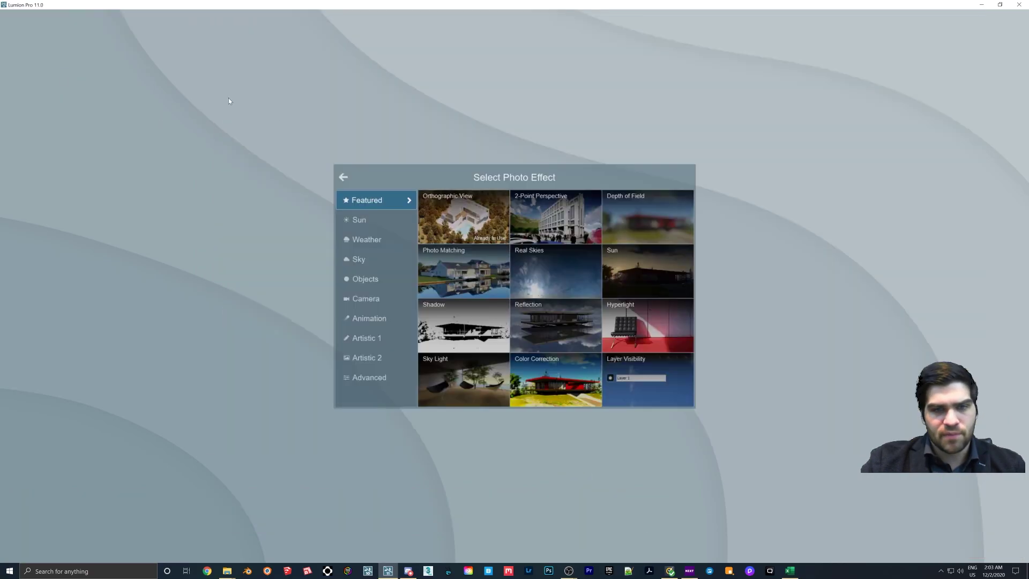
pyautogui.click(121, 83)
pyautogui.click(68, 49)
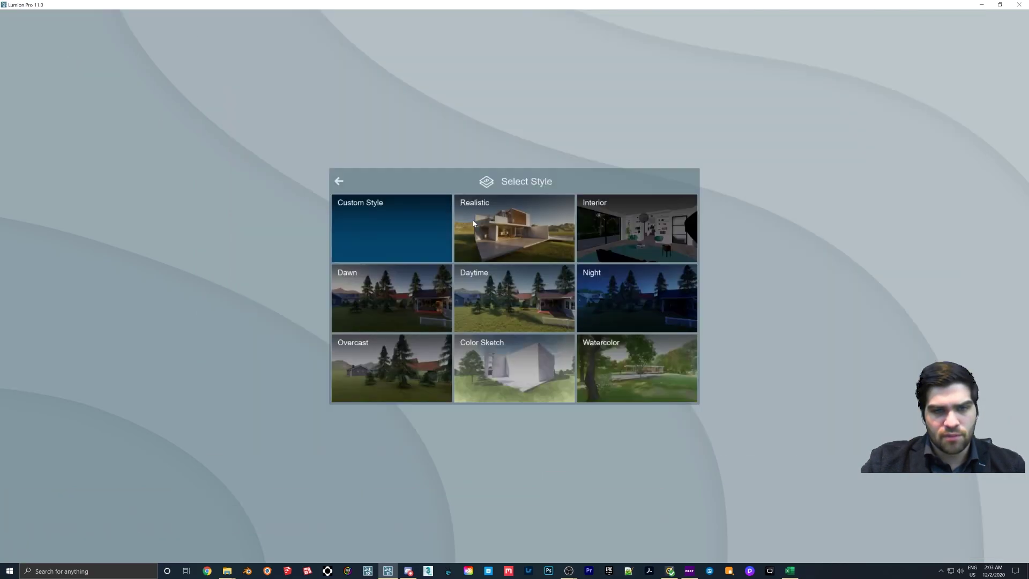
pyautogui.click(506, 235)
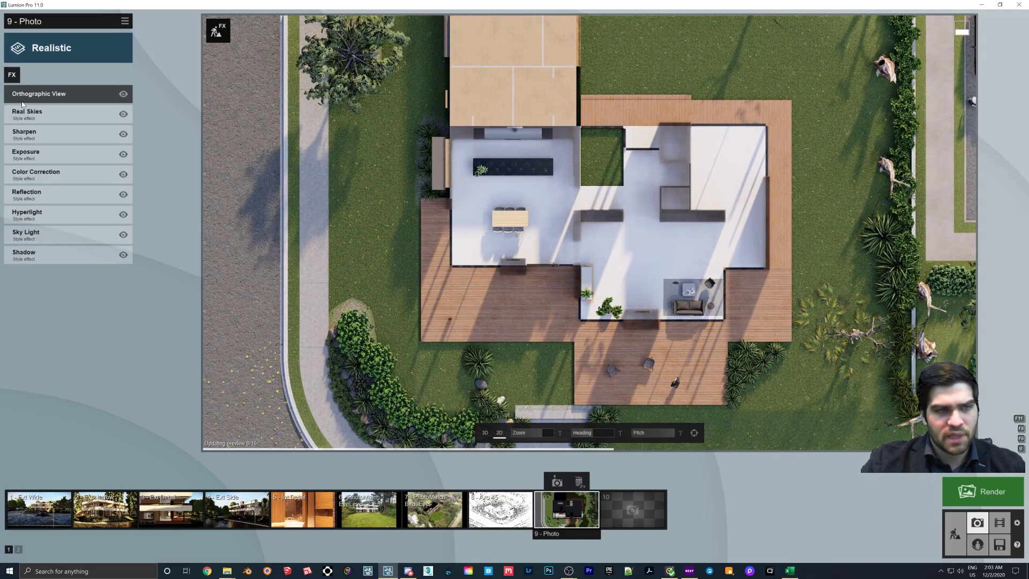
# - Add the Cartoon effect from the Artistic 2 category to photo 9
pyautogui.click(12, 75)
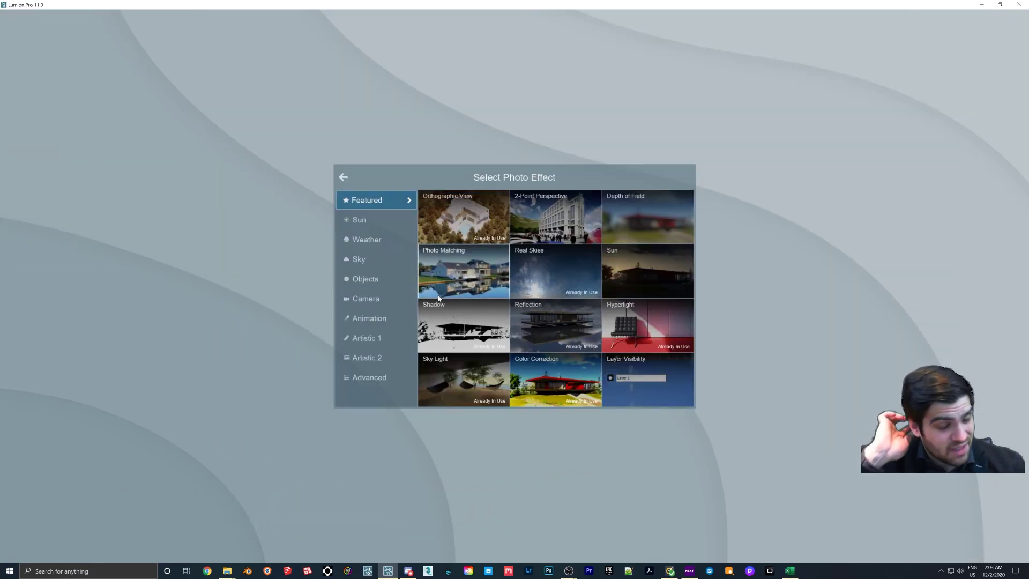
pyautogui.click(378, 340)
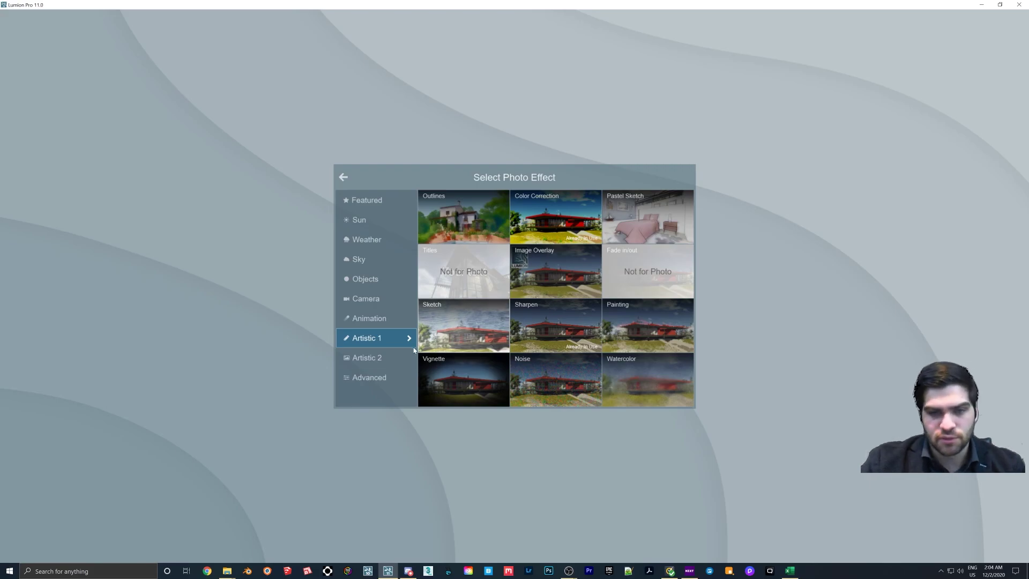
pyautogui.click(367, 358)
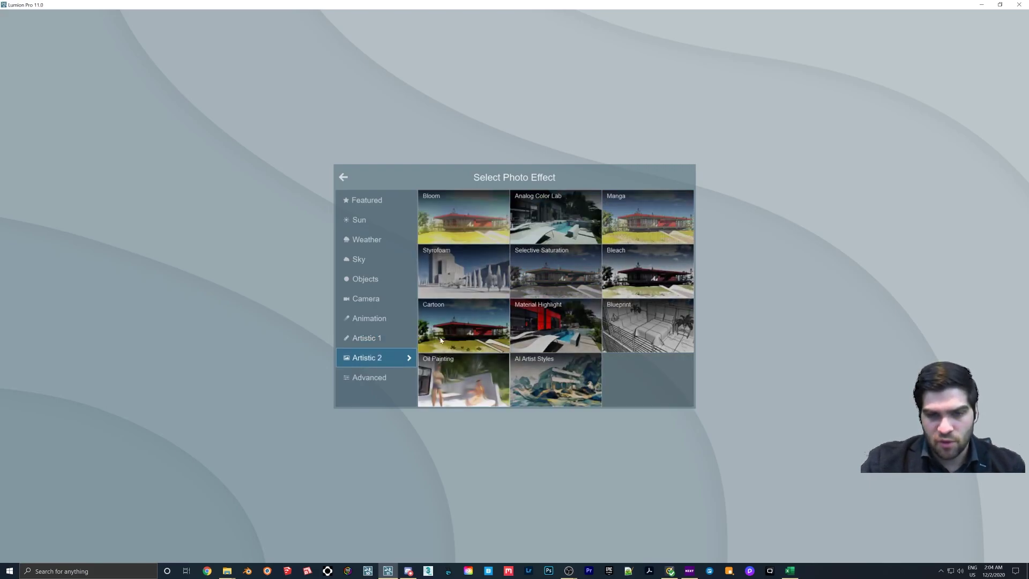
pyautogui.click(464, 328)
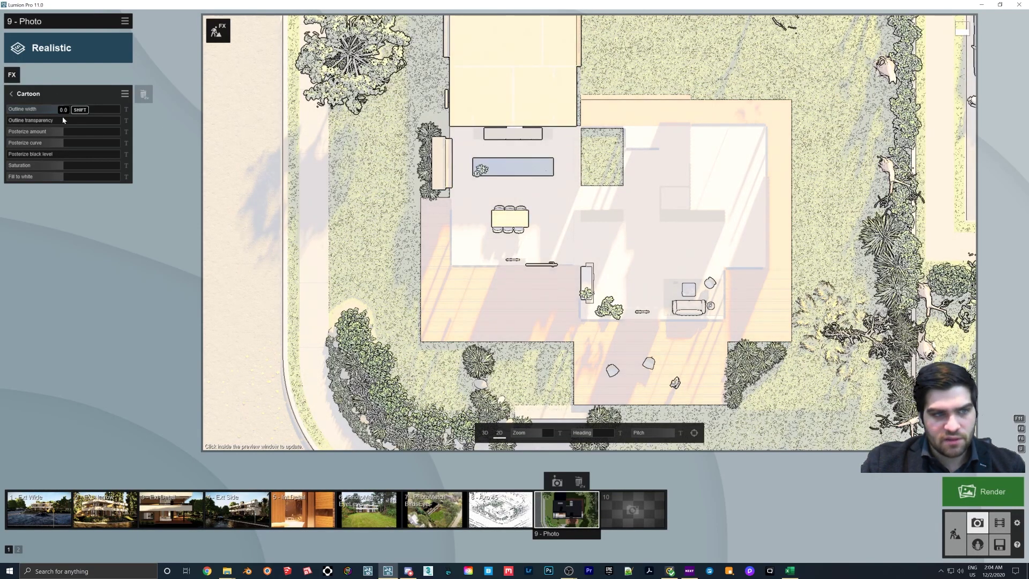
# - Set Cartoon outline width to 1.5, raise Posterize curve and black level, and lower Saturation
pyautogui.moveTo(62, 110); pyautogui.dragTo(88, 136)
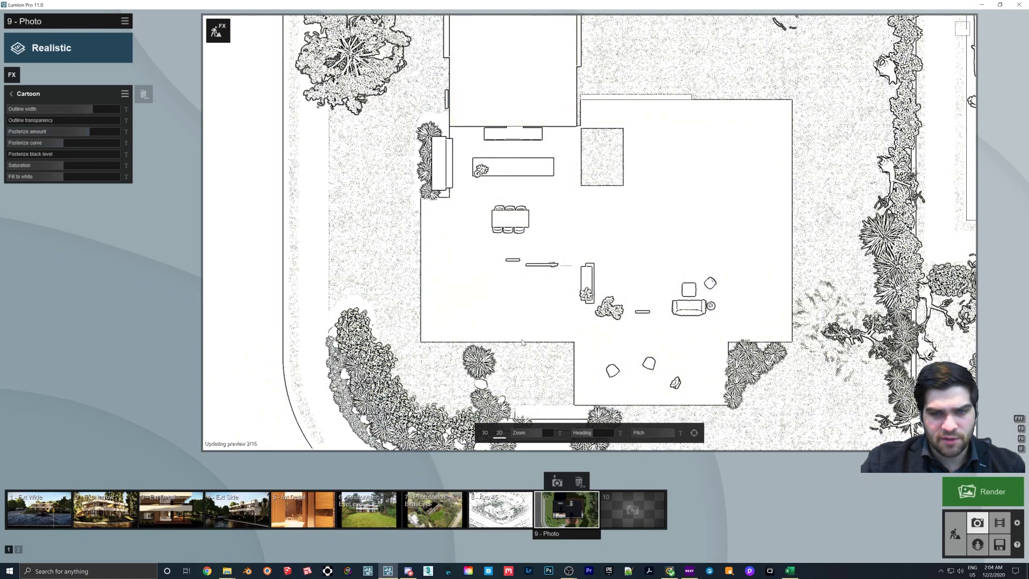
pyautogui.moveTo(64, 142)
pyautogui.mouseDown()
pyautogui.moveTo(91, 147)
pyautogui.moveTo(50, 143)
pyautogui.moveTo(59, 135)
pyautogui.mouseUp()
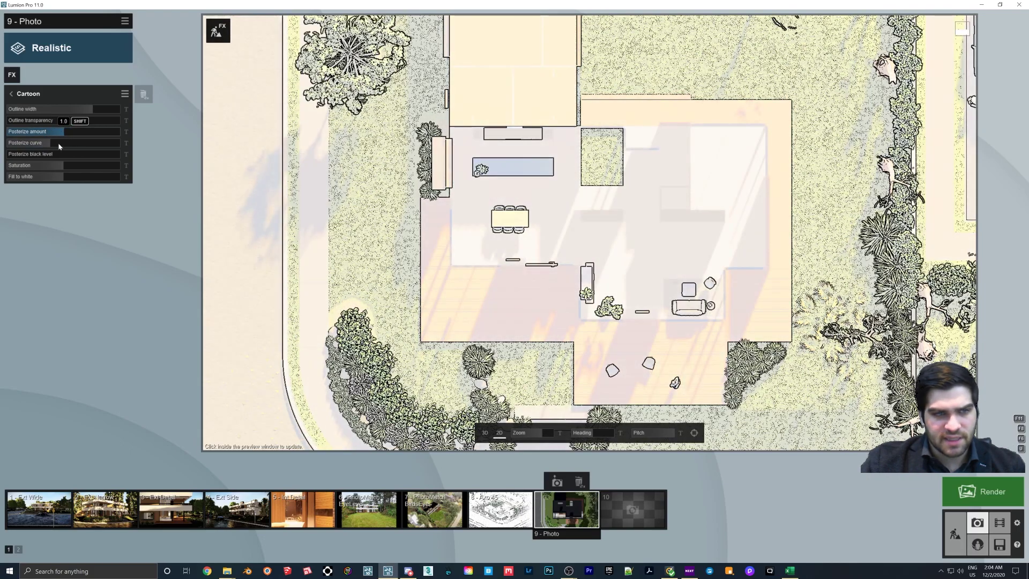
pyautogui.moveTo(48, 154); pyautogui.dragTo(86, 134)
pyautogui.click(547, 312)
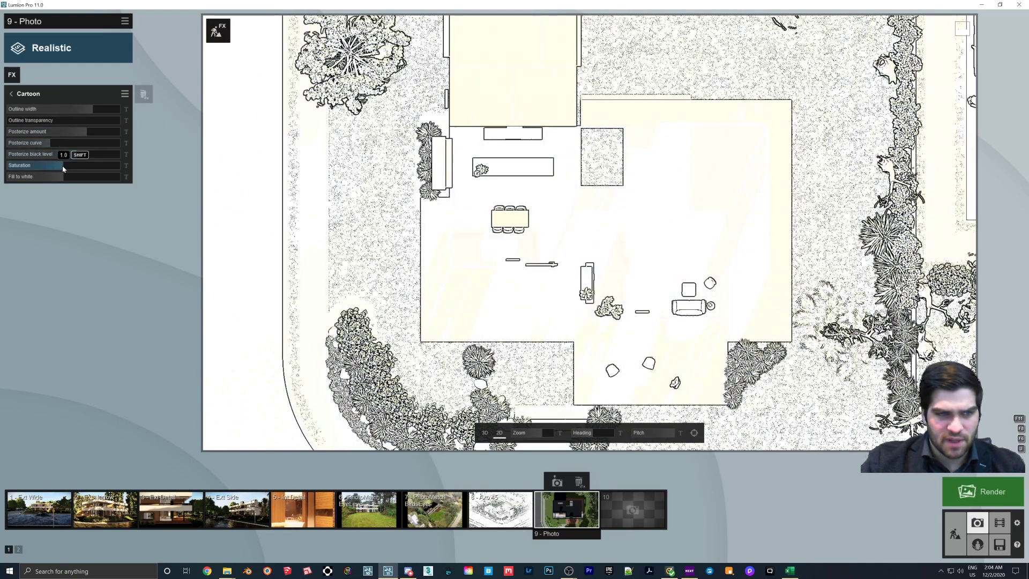
pyautogui.moveTo(63, 165)
pyautogui.mouseDown()
pyautogui.moveTo(36, 168)
pyautogui.moveTo(38, 179)
pyautogui.moveTo(39, 166)
pyautogui.moveTo(68, 178)
pyautogui.mouseUp()
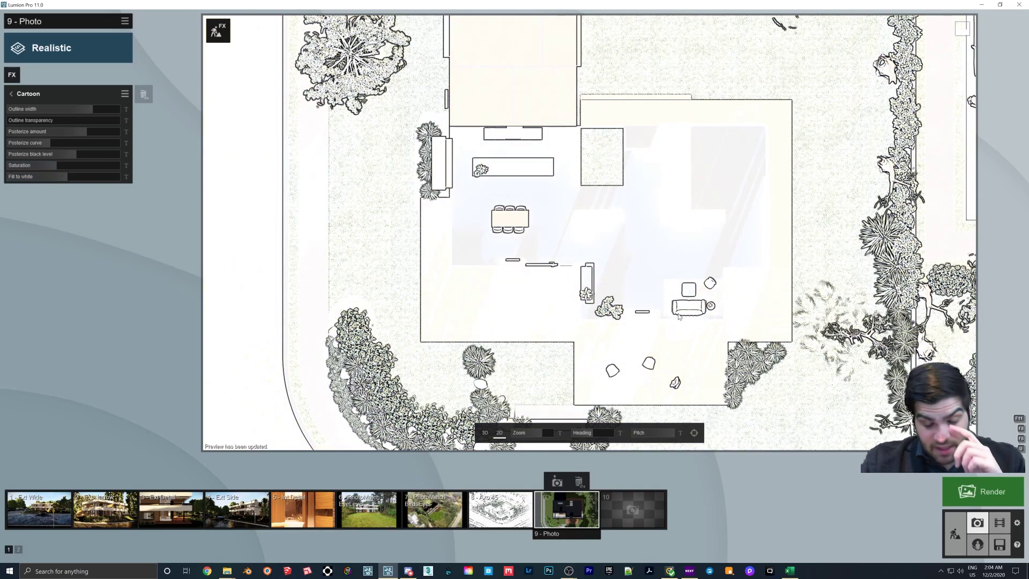
pyautogui.click(955, 534)
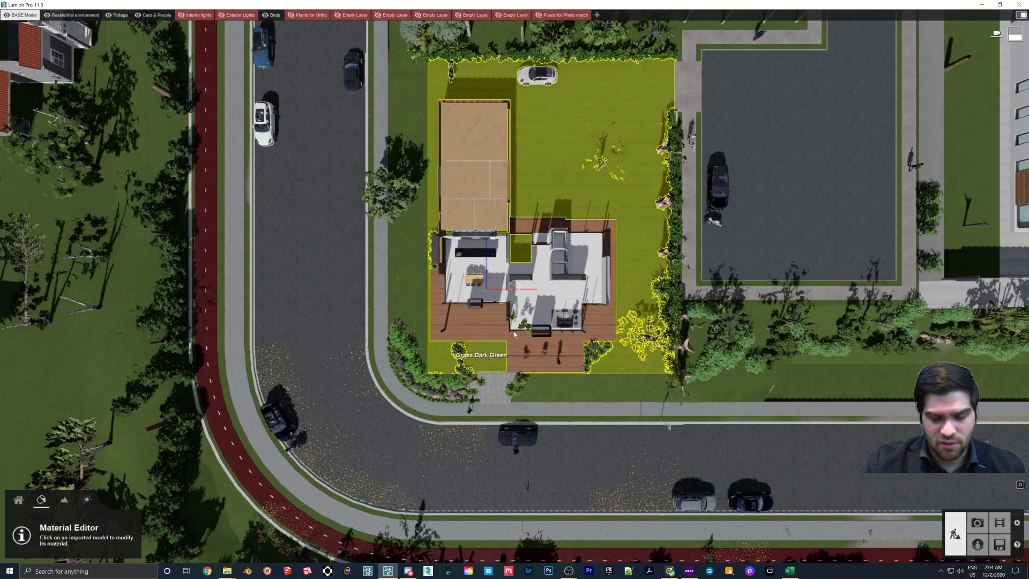
# - Store the current view as shot 10 and paste shot 9's effects into it
pyautogui.click(977, 523)
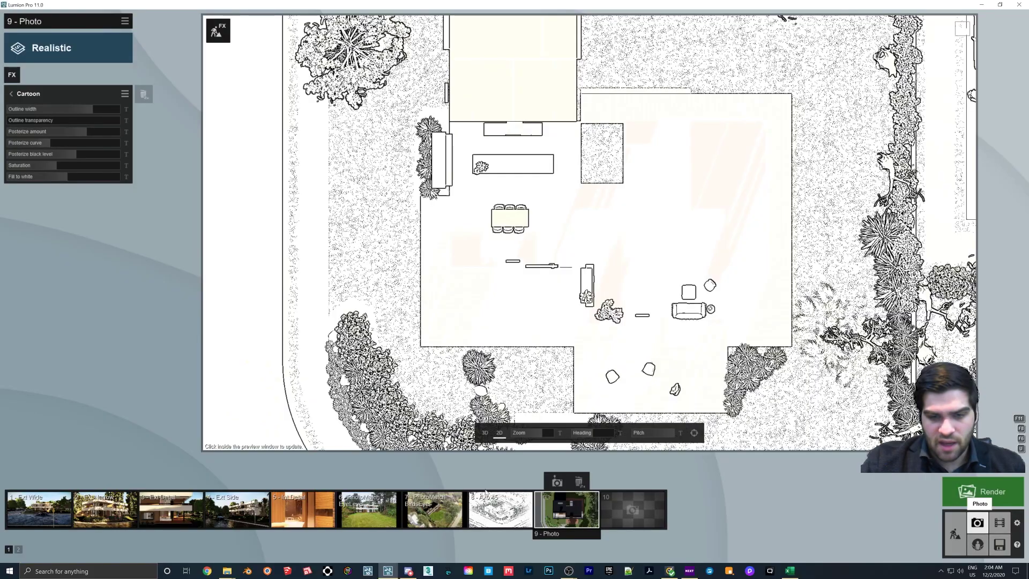
pyautogui.click(633, 483)
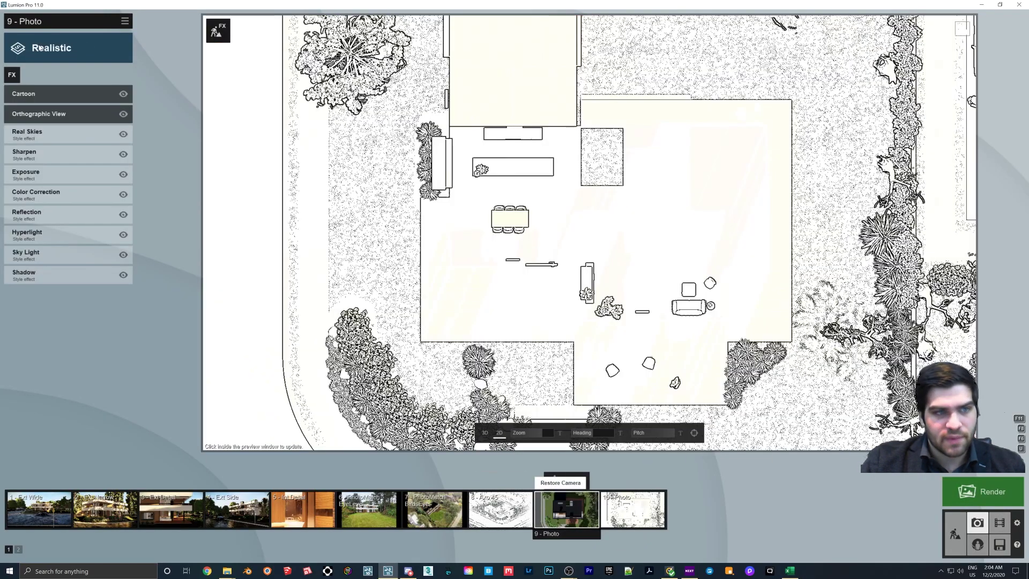
pyautogui.click(125, 21)
pyautogui.click(66, 30)
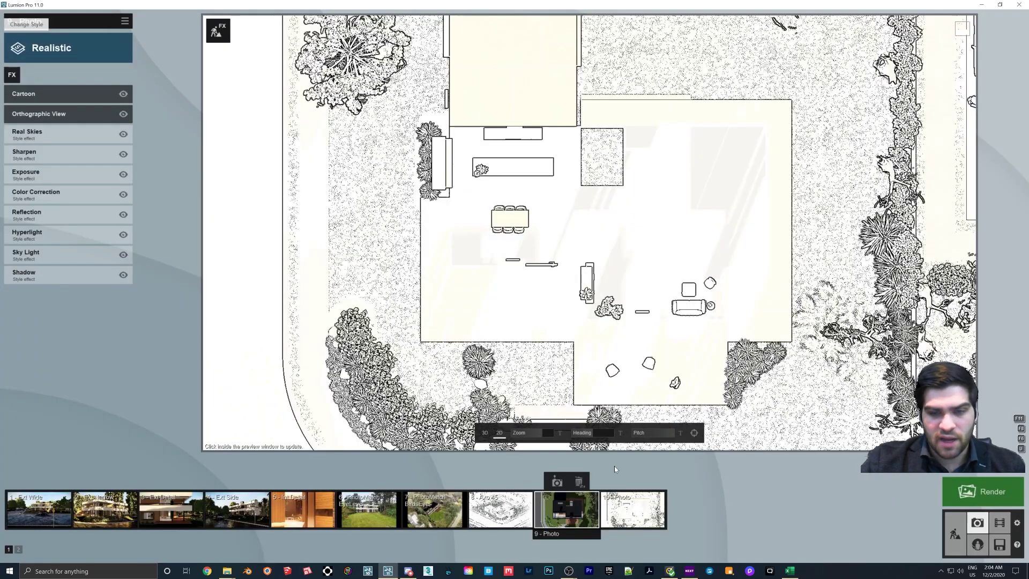
pyautogui.click(633, 509)
pyautogui.click(125, 21)
pyautogui.click(103, 31)
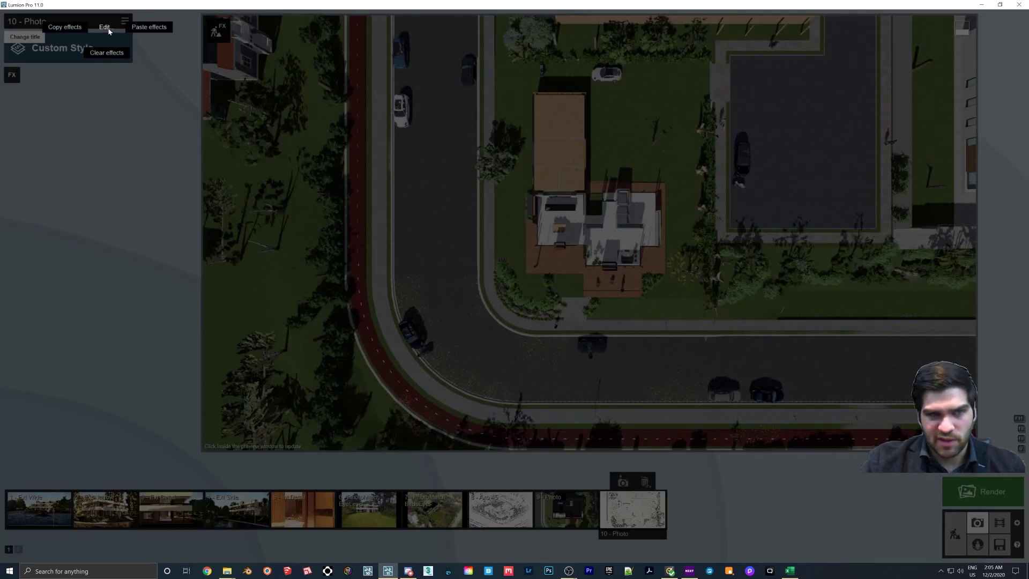
pyautogui.click(150, 28)
pyautogui.click(564, 207)
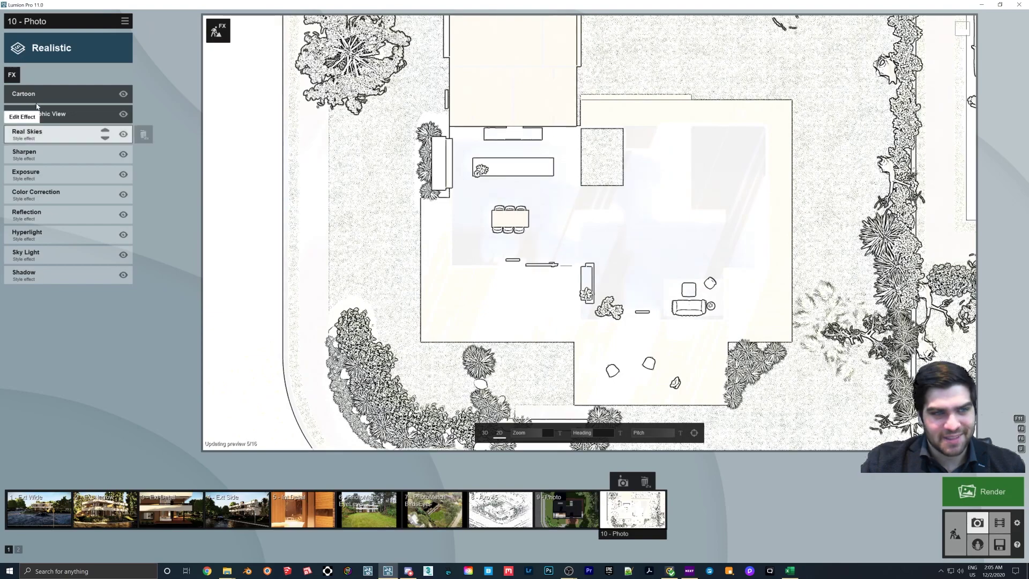
# - Replace Cartoon with a Blueprint effect at phase 0.7 with a much finer grid
pyautogui.doubleClick(143, 94)
pyautogui.click(12, 74)
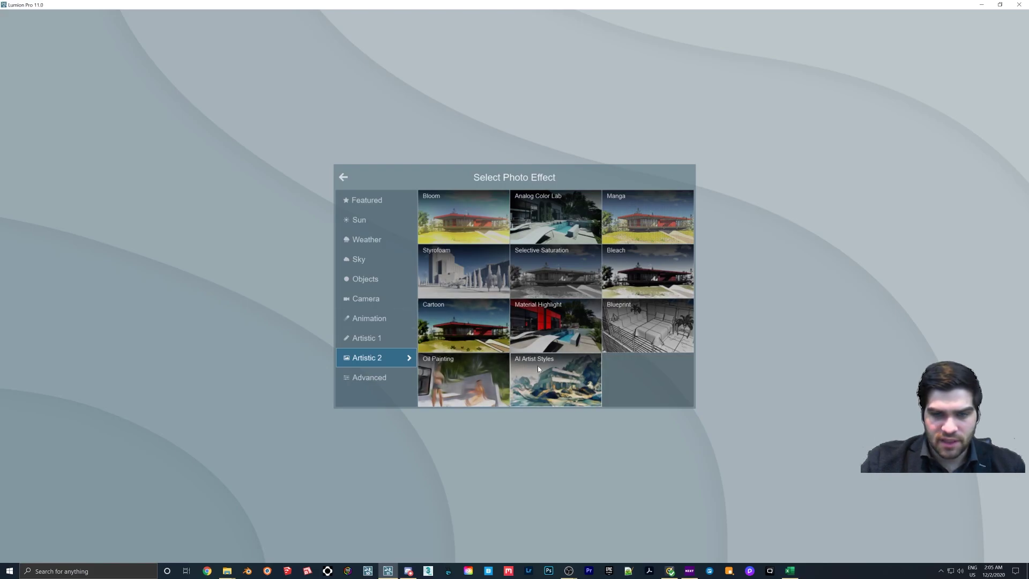
pyautogui.click(642, 337)
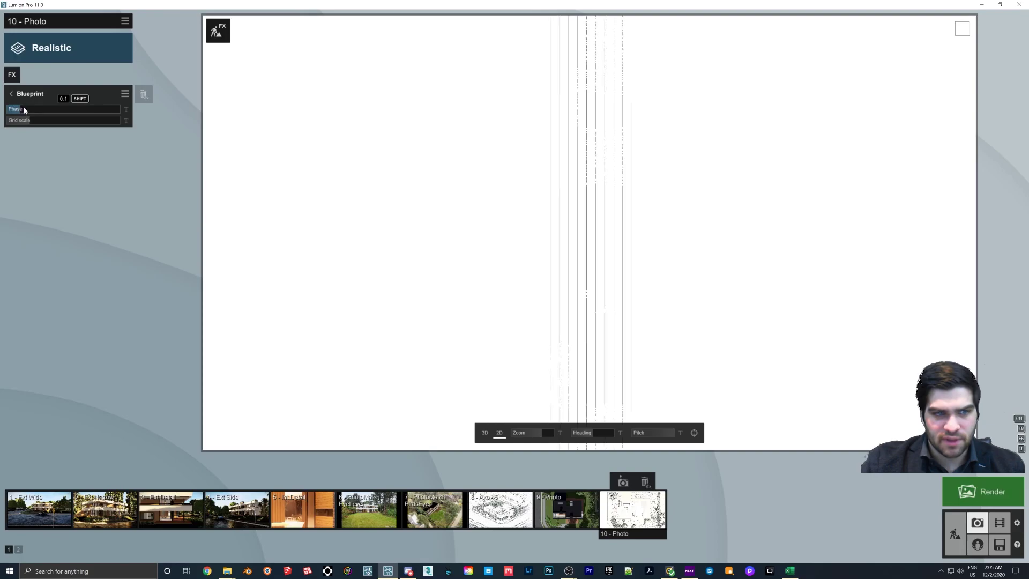
pyautogui.moveTo(24, 109); pyautogui.dragTo(85, 110)
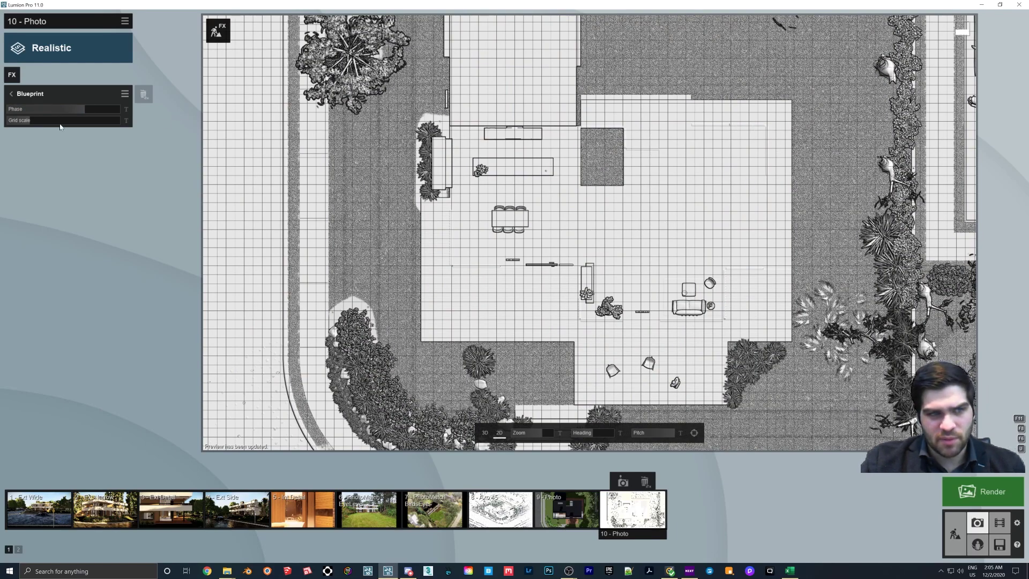
pyautogui.moveTo(59, 122); pyautogui.dragTo(13, 121)
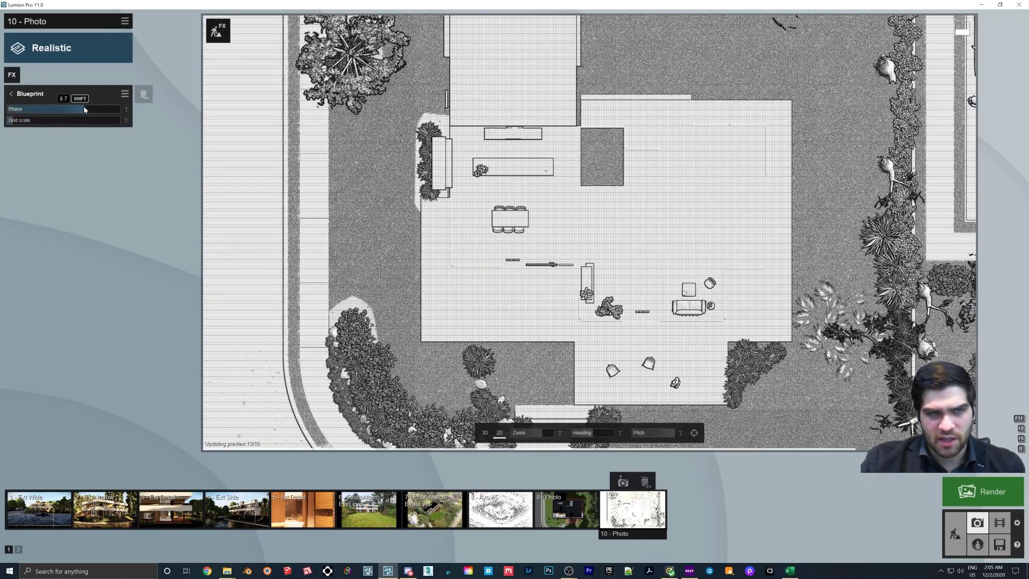
pyautogui.moveTo(84, 108); pyautogui.dragTo(93, 108)
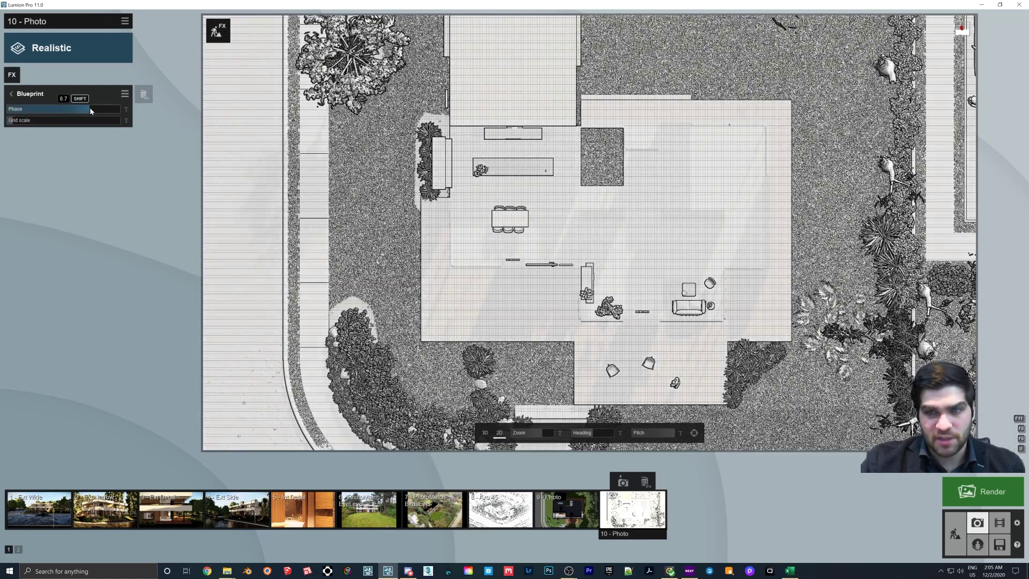
pyautogui.click(542, 248)
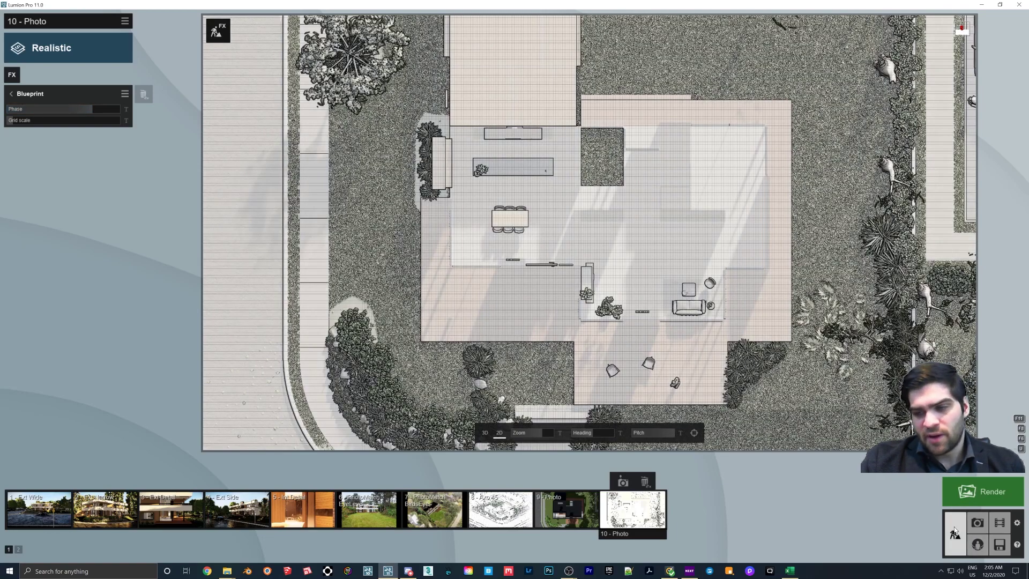
pyautogui.click(955, 532)
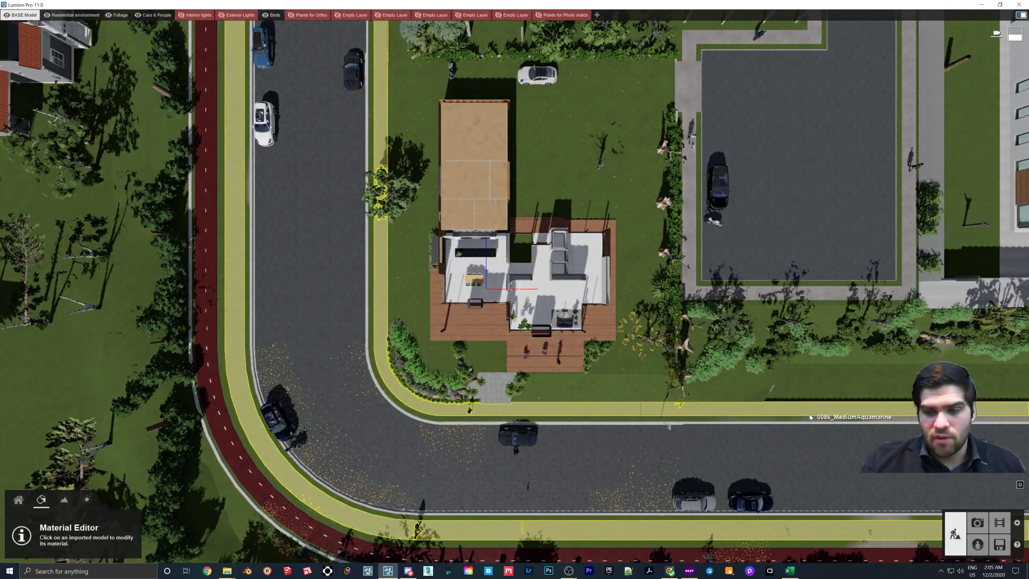